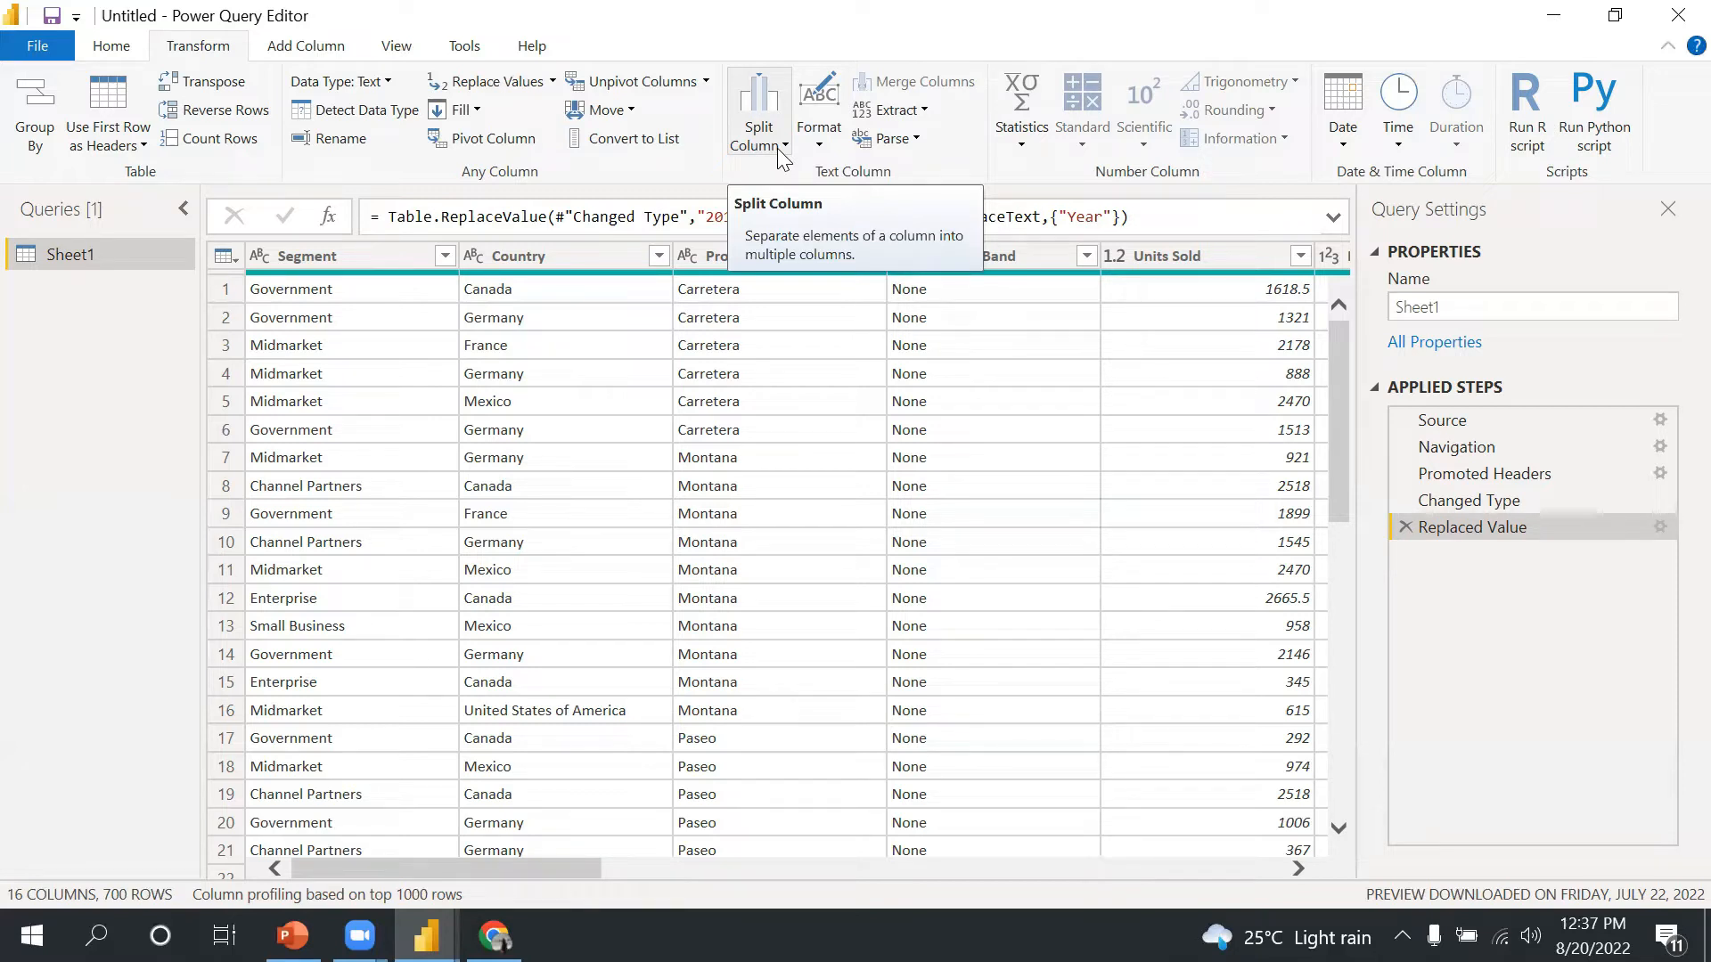
# - Split the Year column by the custom delimiter - at each occurrence of the delimiter
pyautogui.moveTo(545, 866); pyautogui.dragTo(1296, 838)
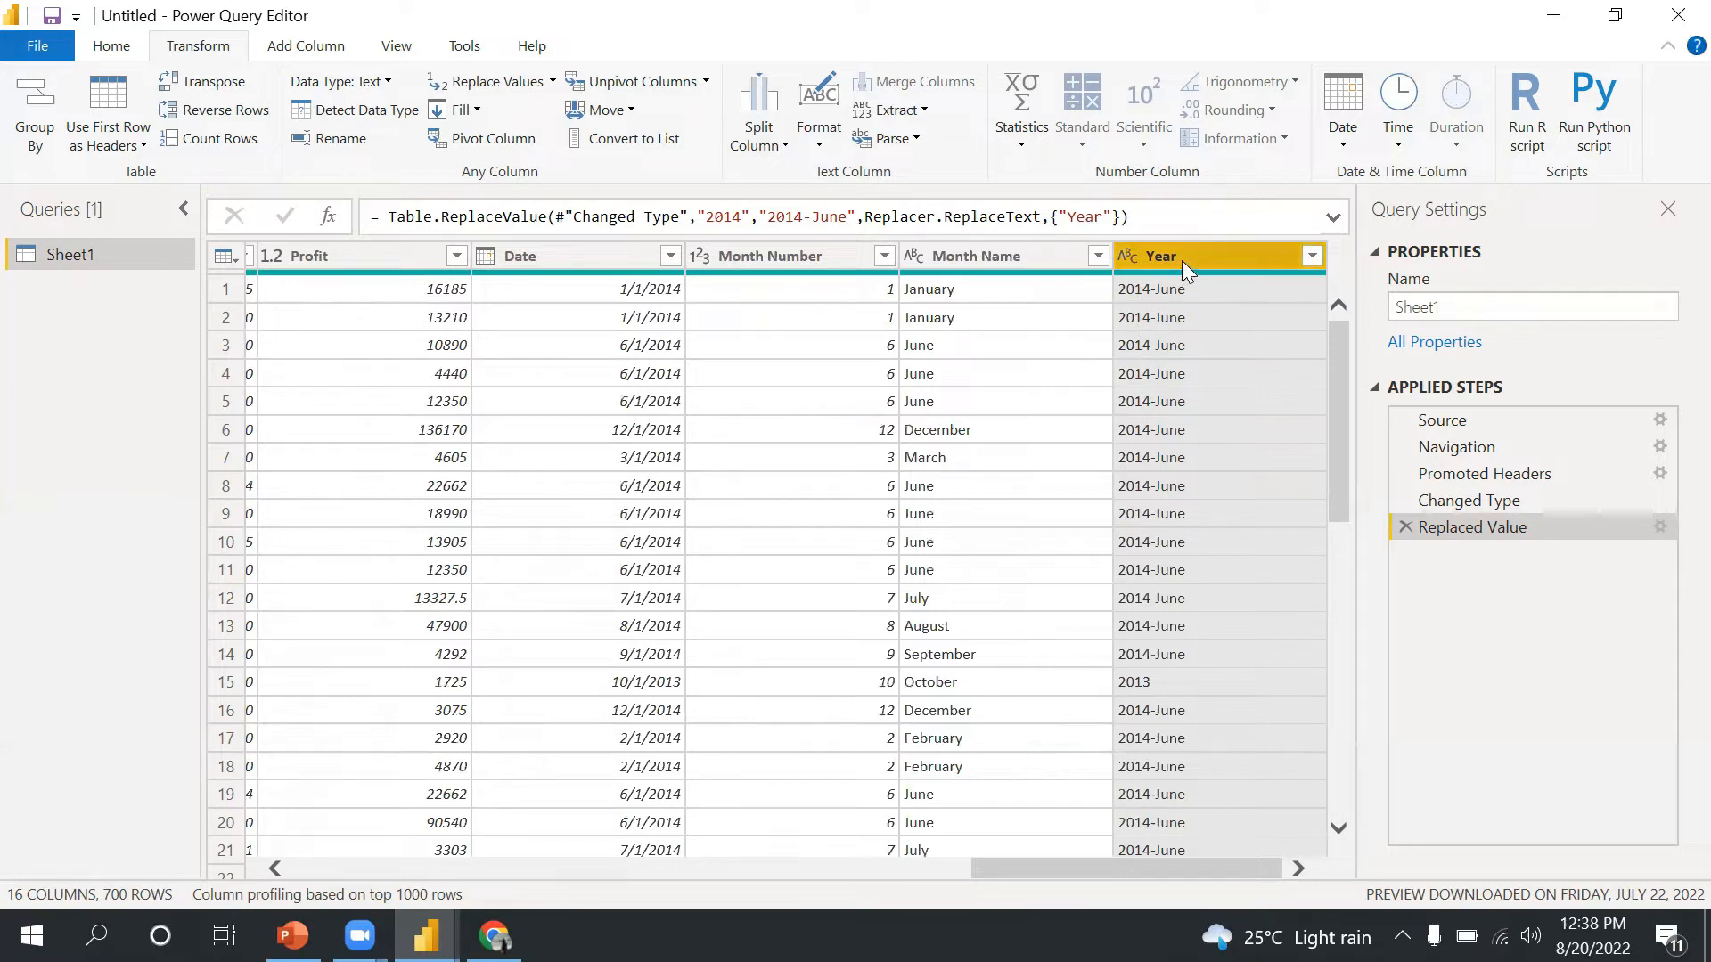
pyautogui.click(785, 145)
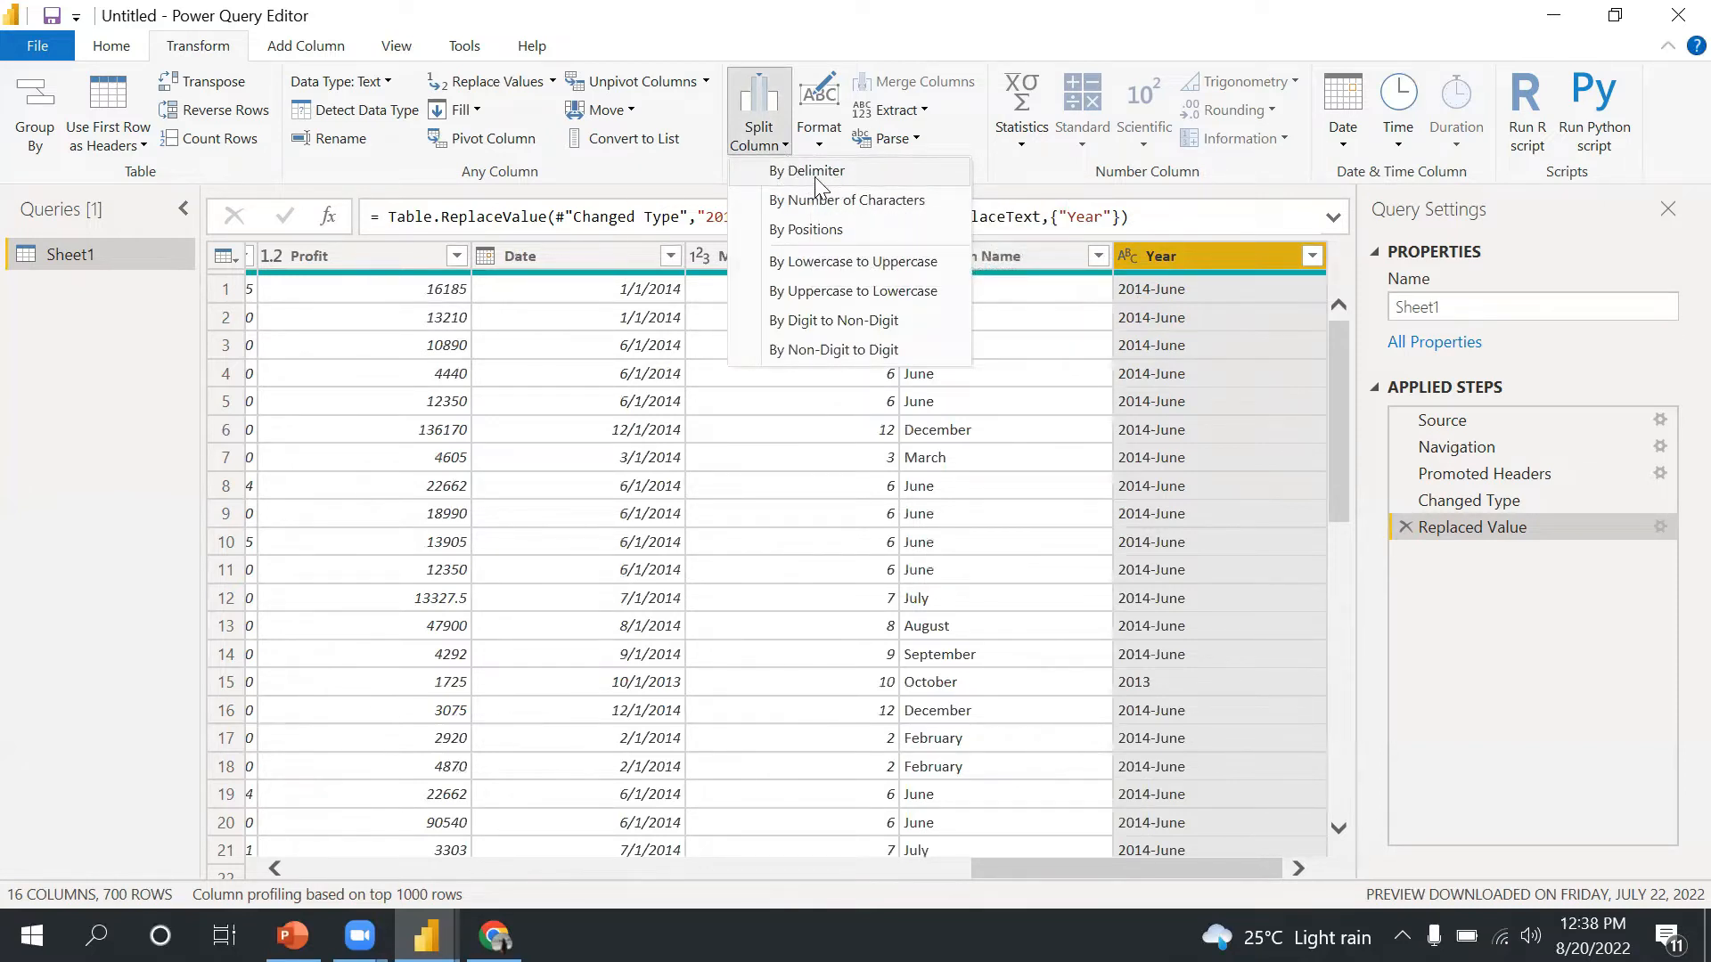
pyautogui.click(815, 177)
pyautogui.moveTo(830, 175); pyautogui.dragTo(1177, 303)
pyautogui.click(849, 424)
pyautogui.click(848, 425)
pyautogui.click(803, 468)
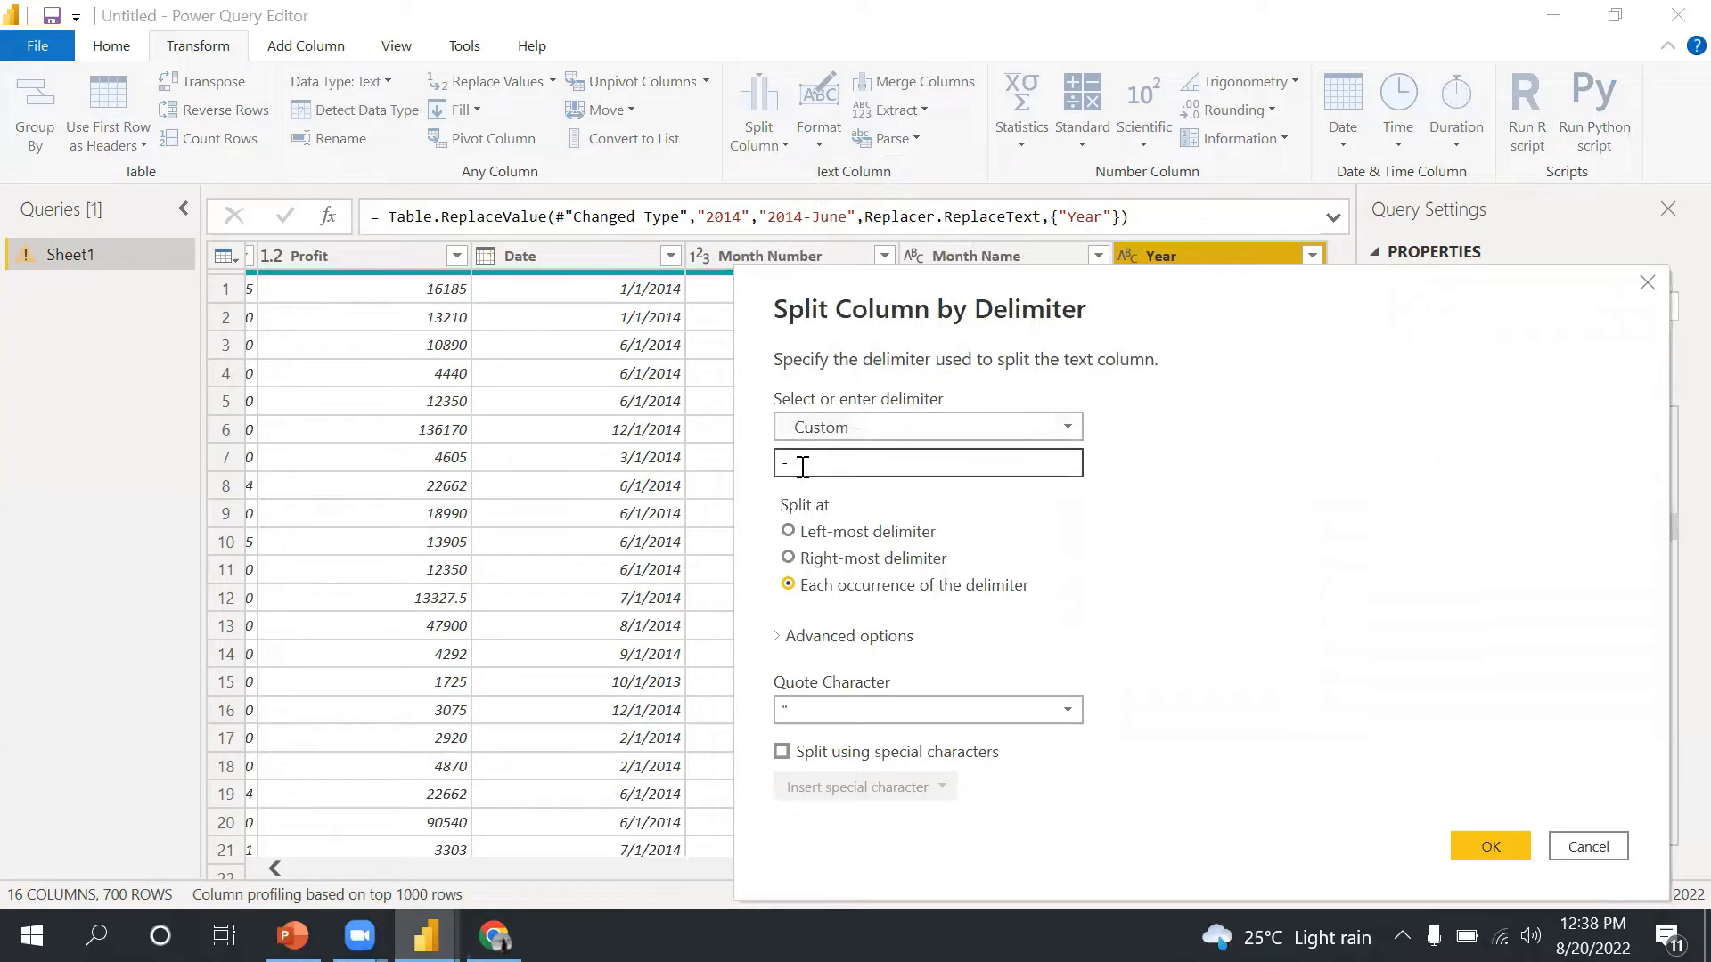
pyautogui.click(832, 436)
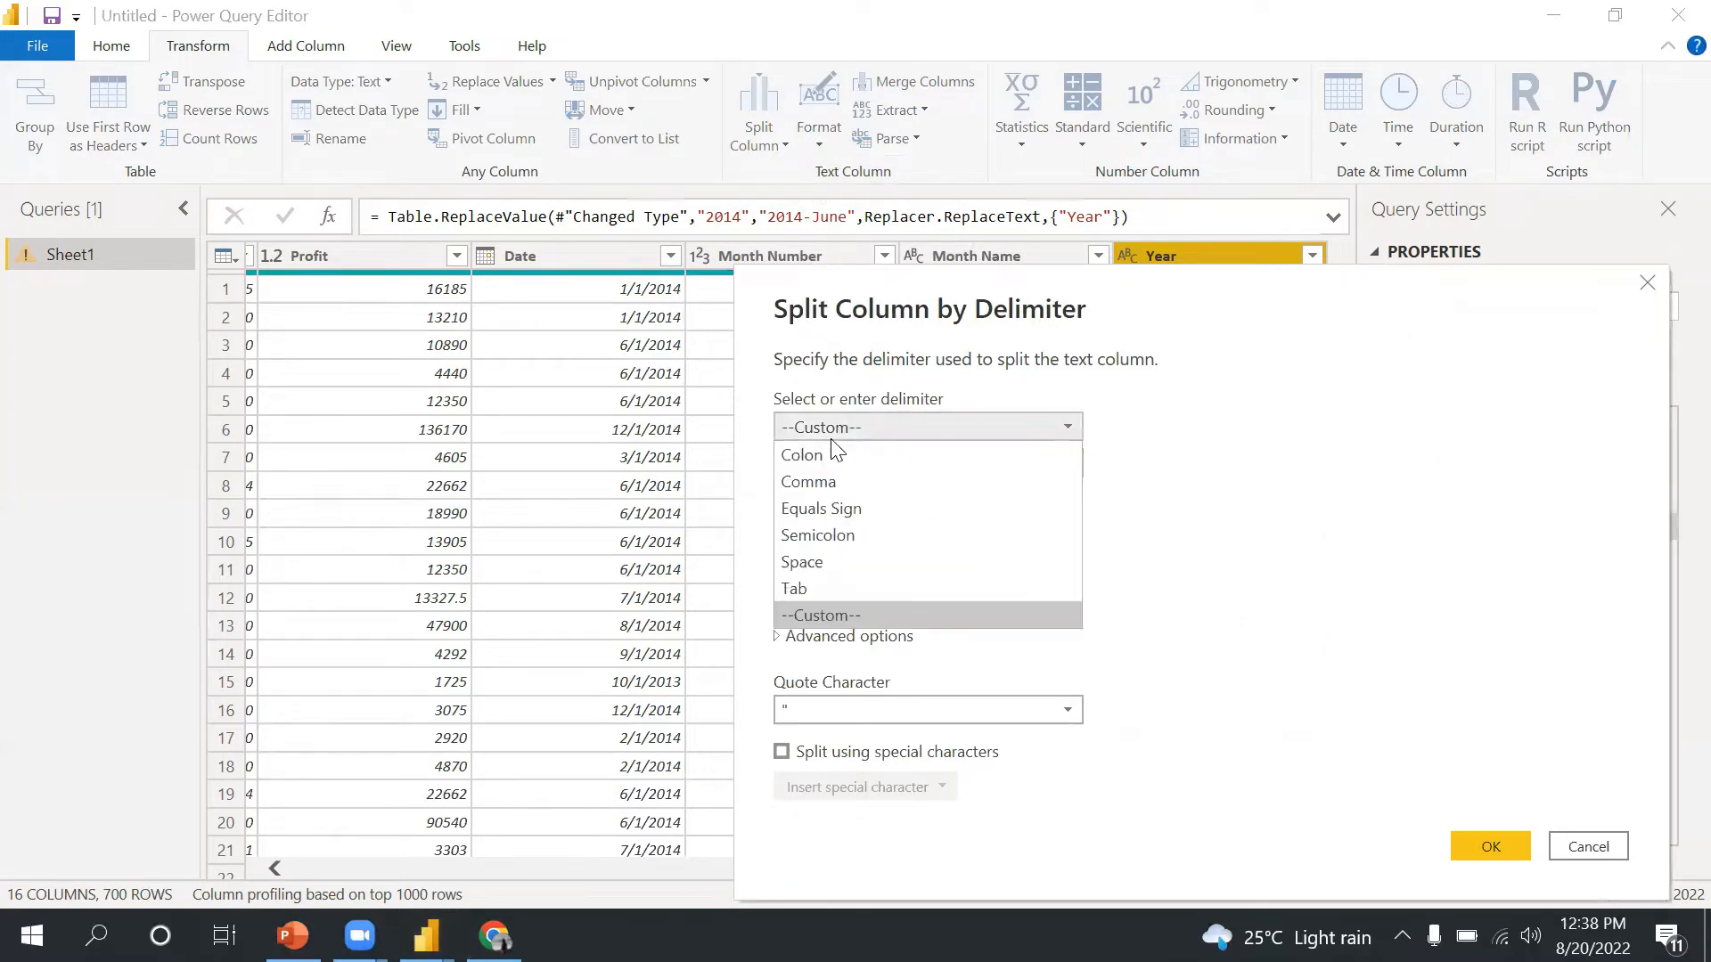
pyautogui.click(823, 456)
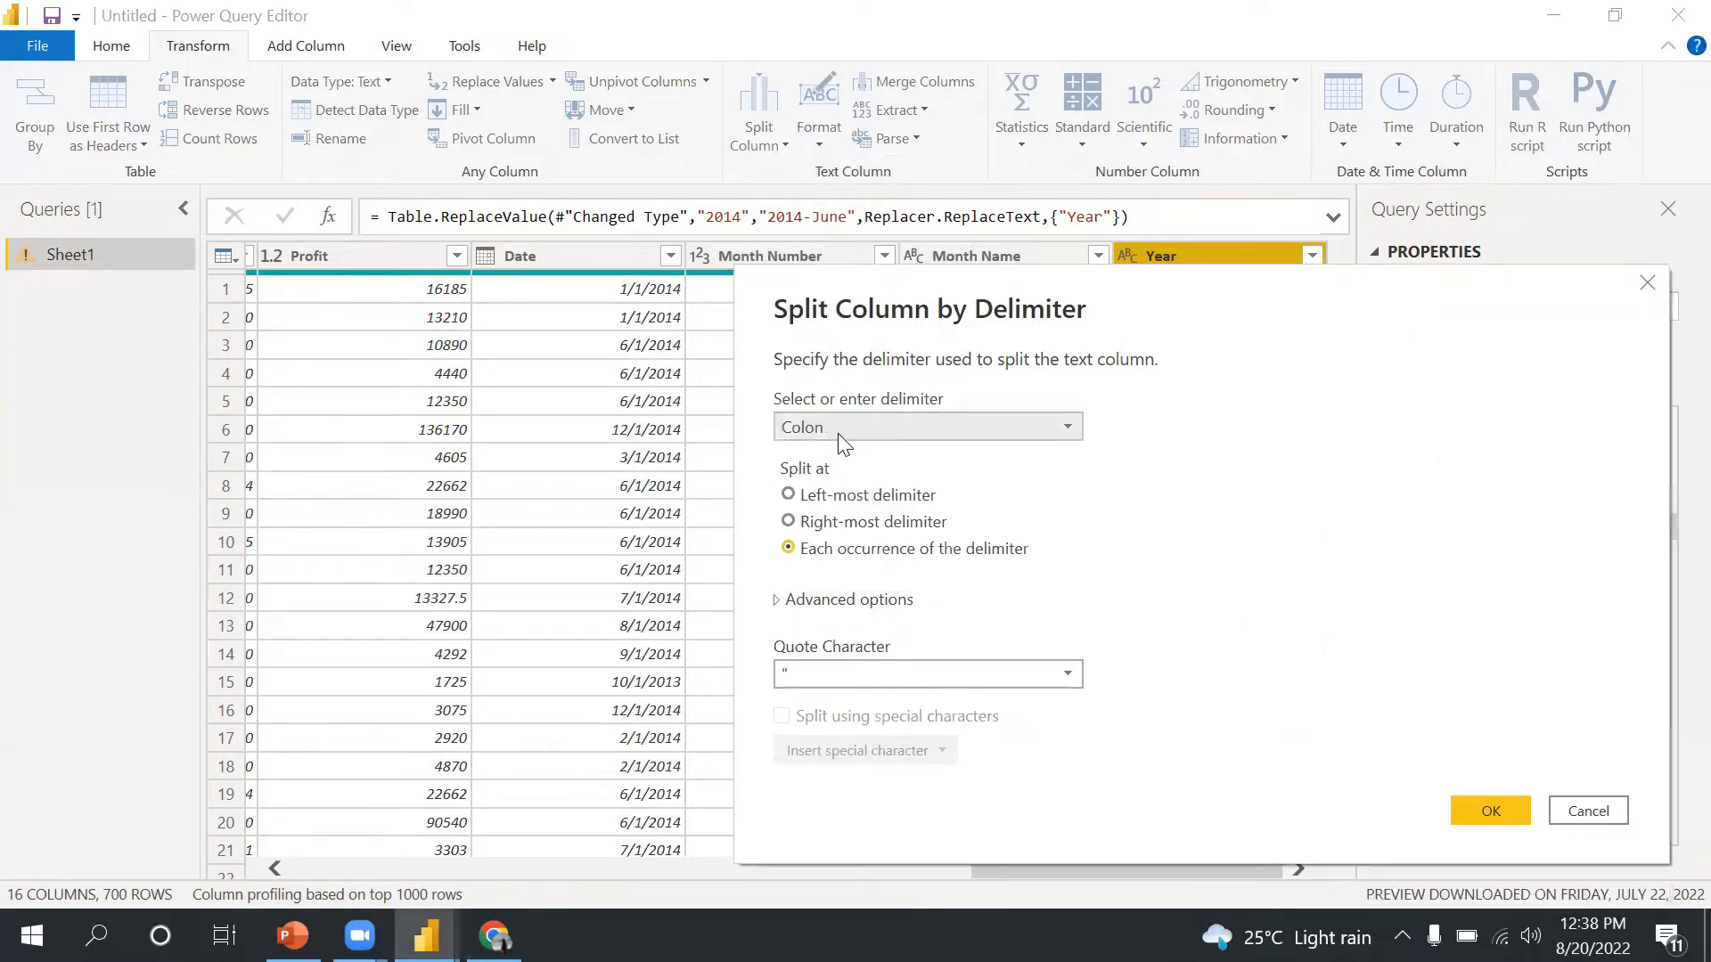
pyautogui.click(838, 434)
pyautogui.click(833, 484)
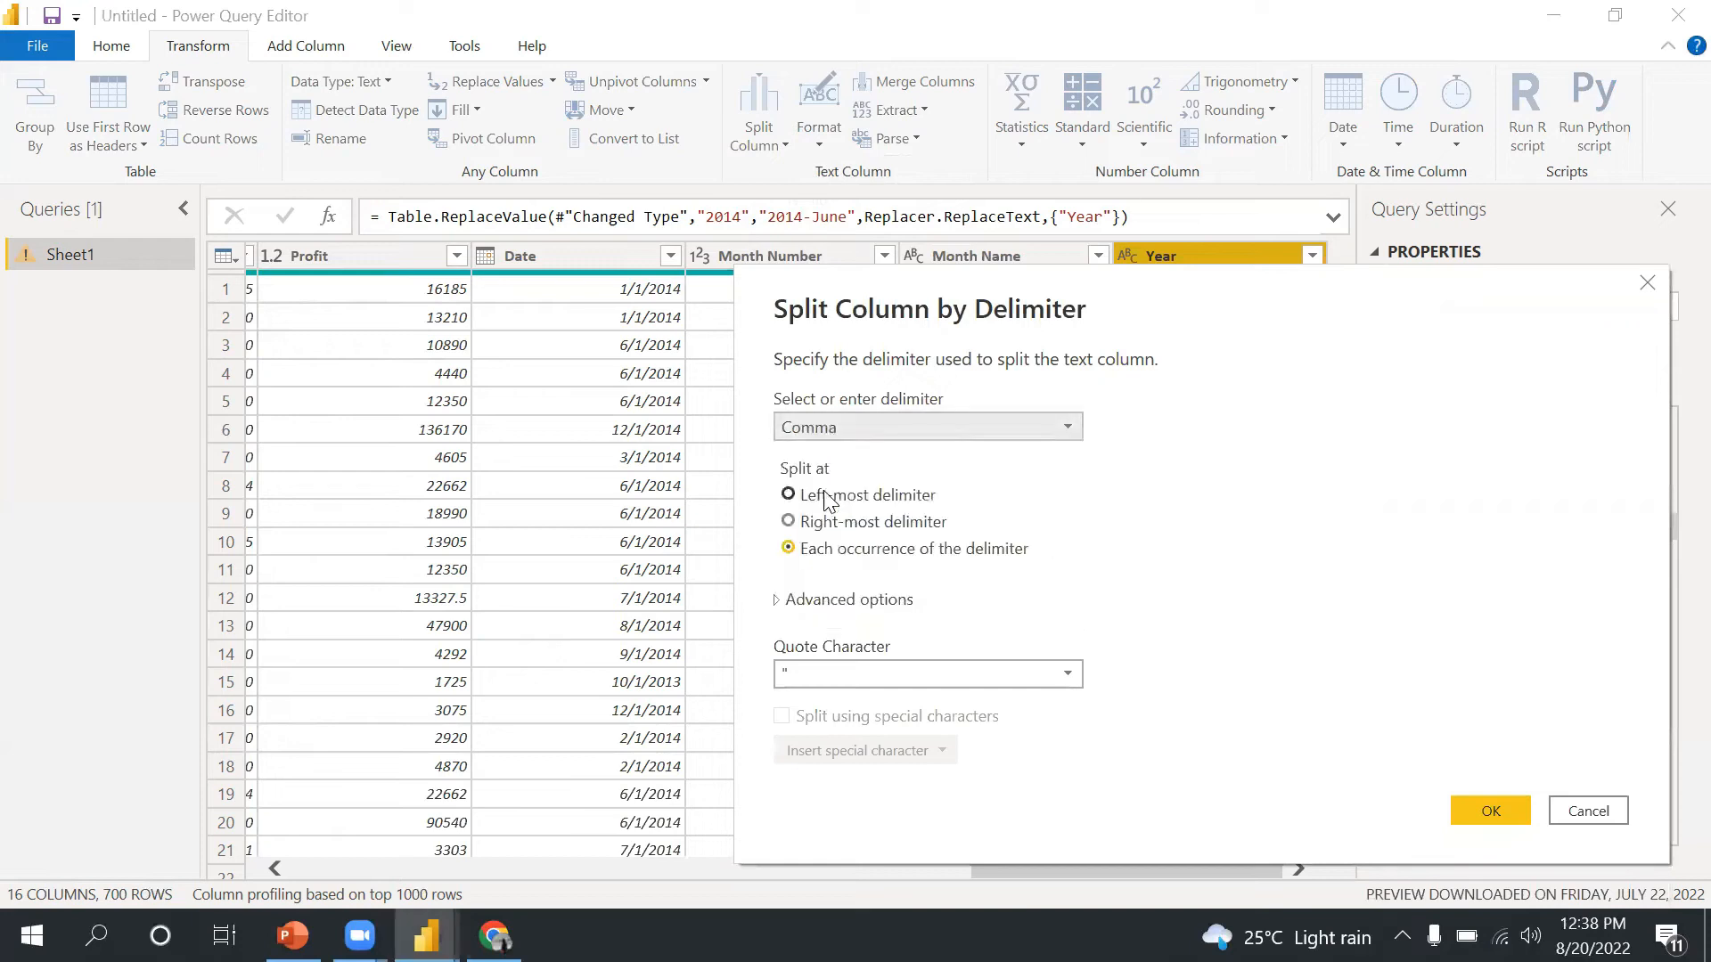
pyautogui.click(846, 433)
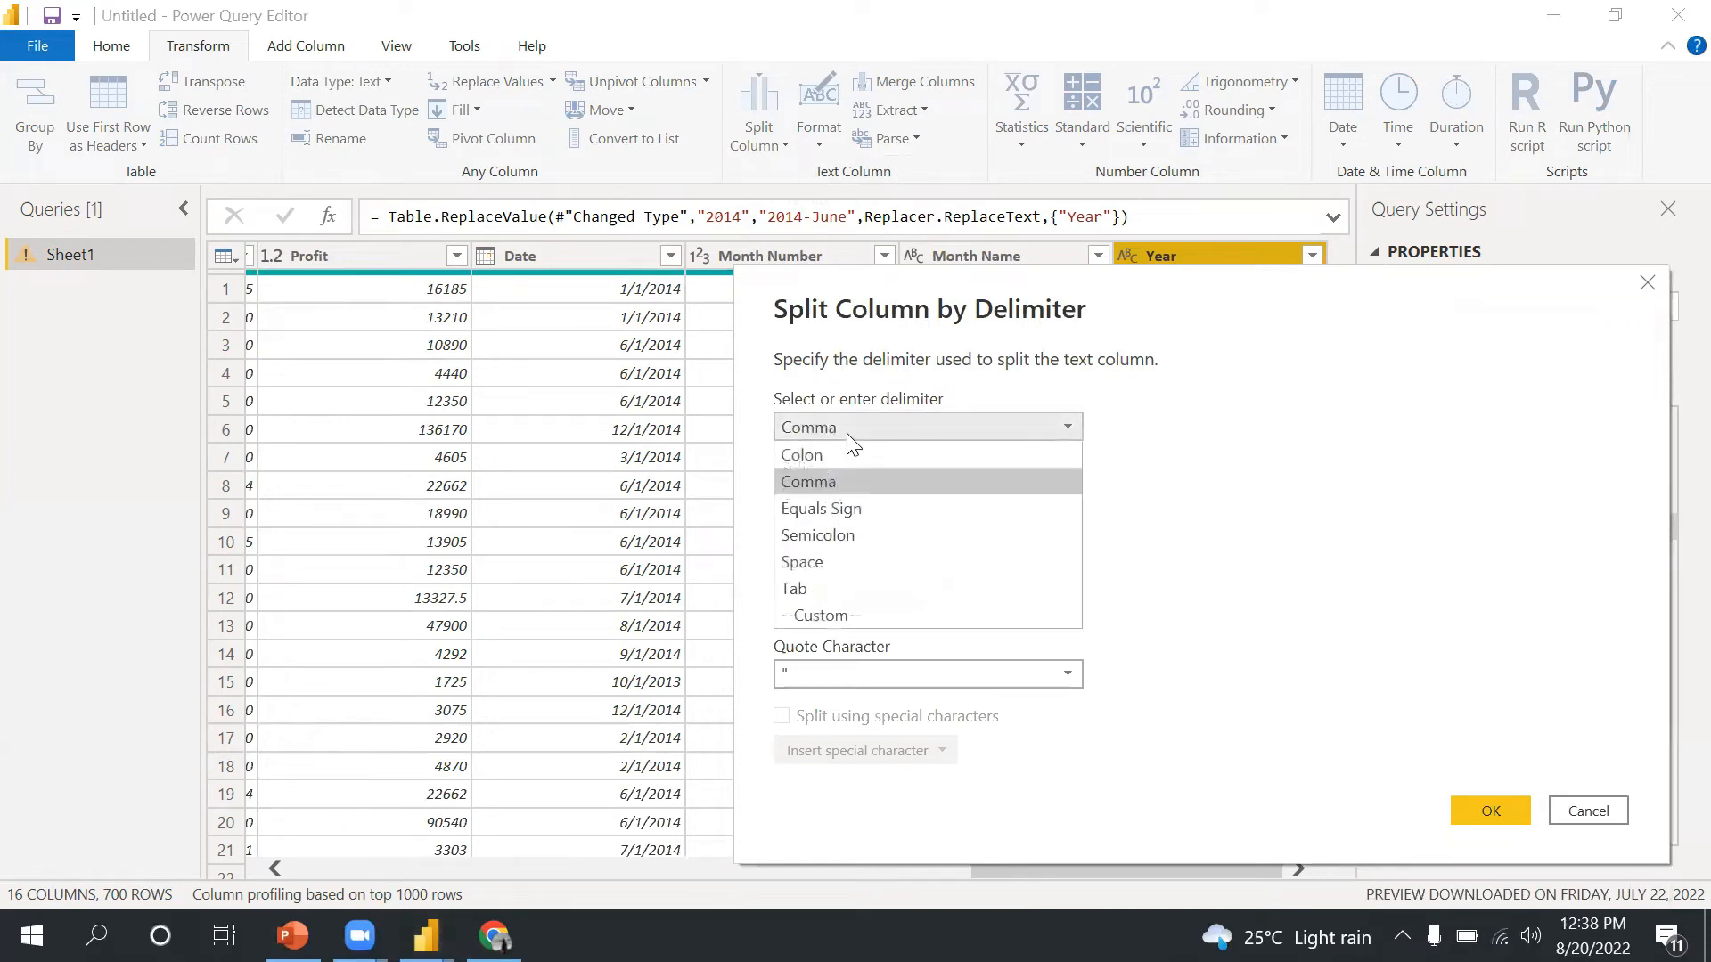
pyautogui.click(802, 617)
pyautogui.click(809, 463)
pyautogui.write('-')
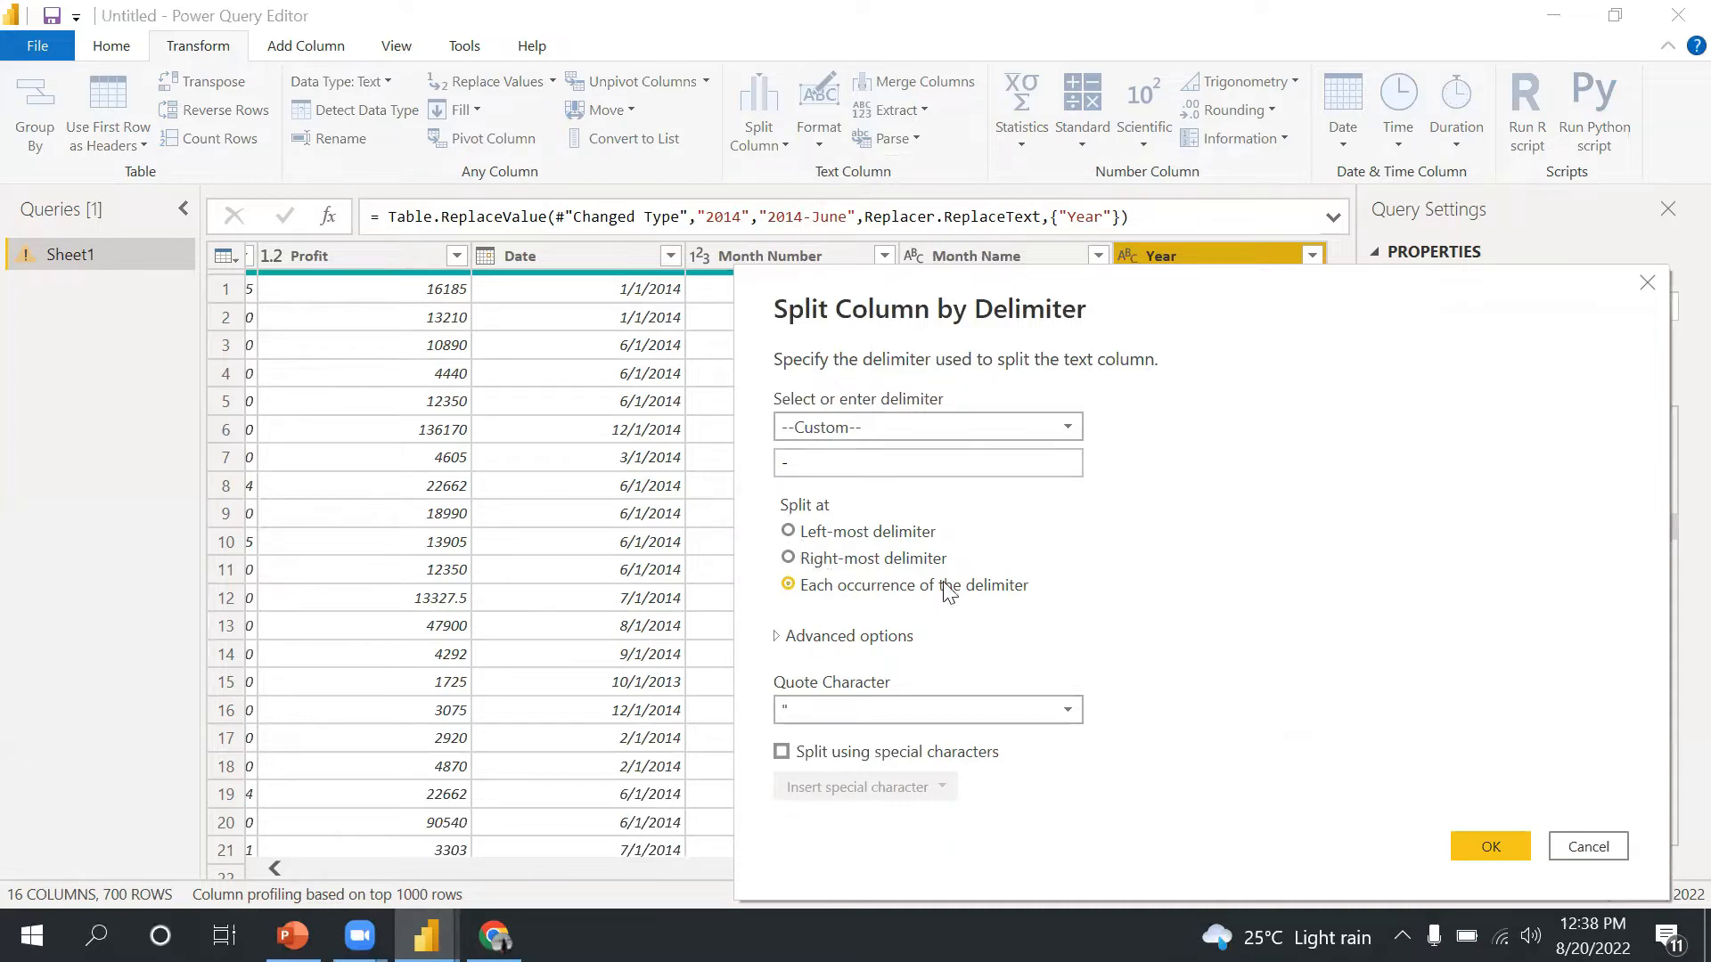
pyautogui.click(1491, 848)
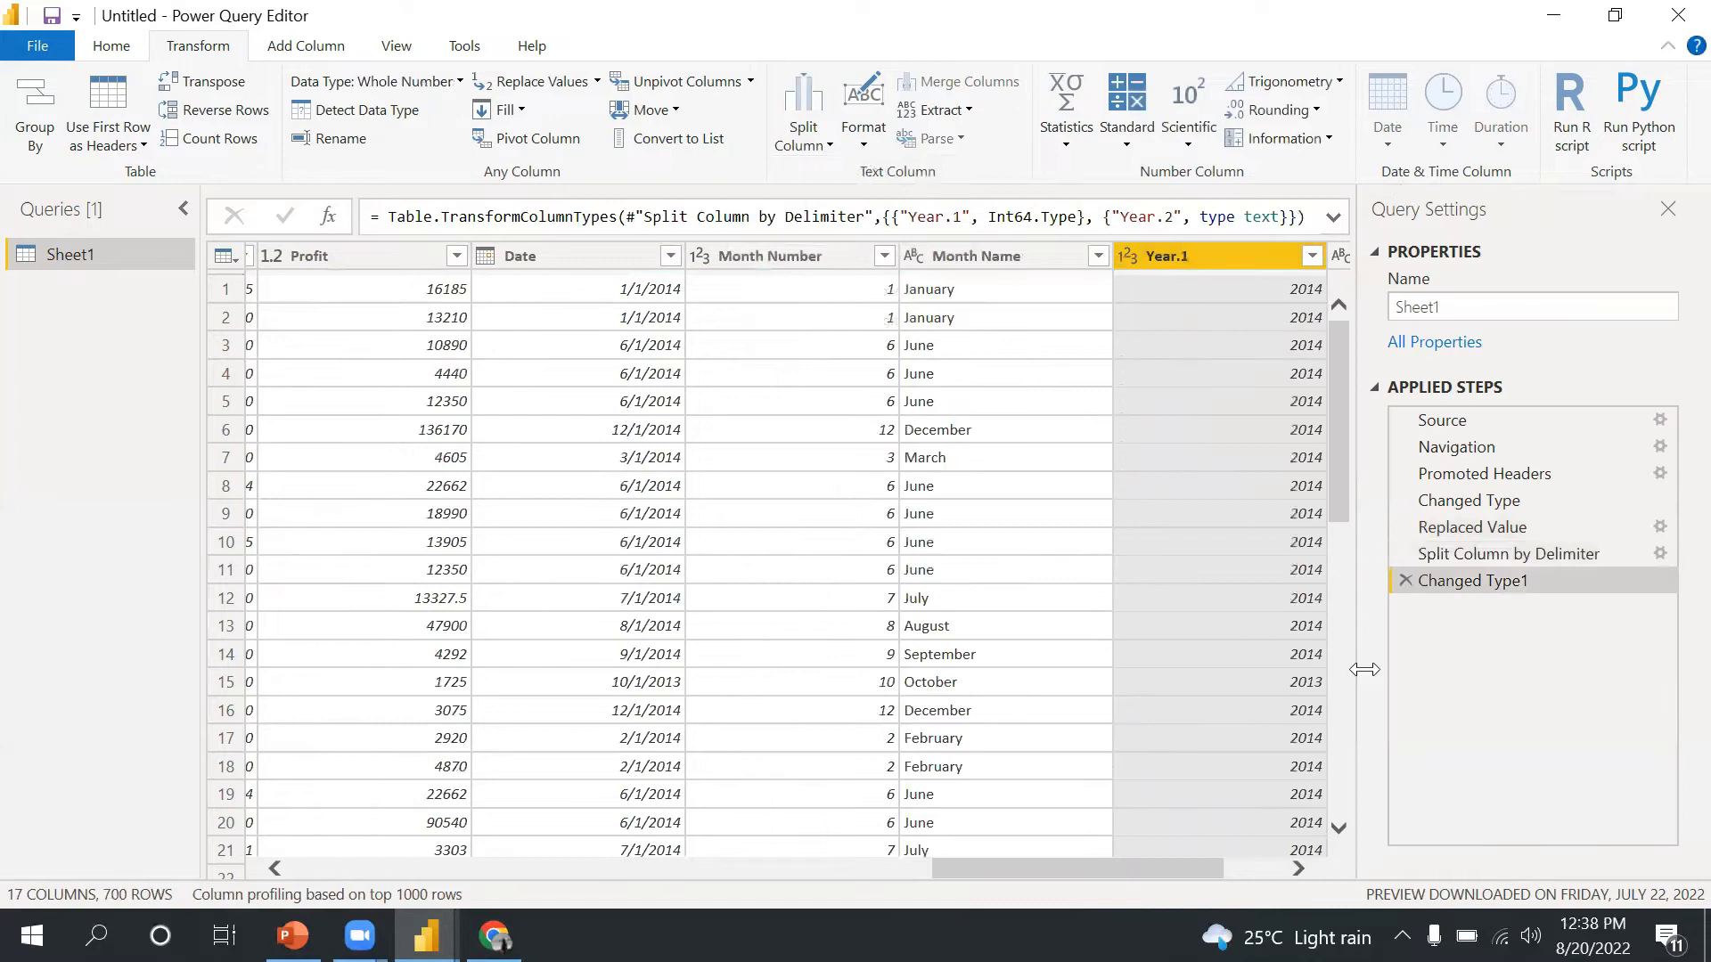
# - Split the Month Name column by number of characters, 3 characters per part
pyautogui.moveTo(1148, 866); pyautogui.dragTo(1310, 860)
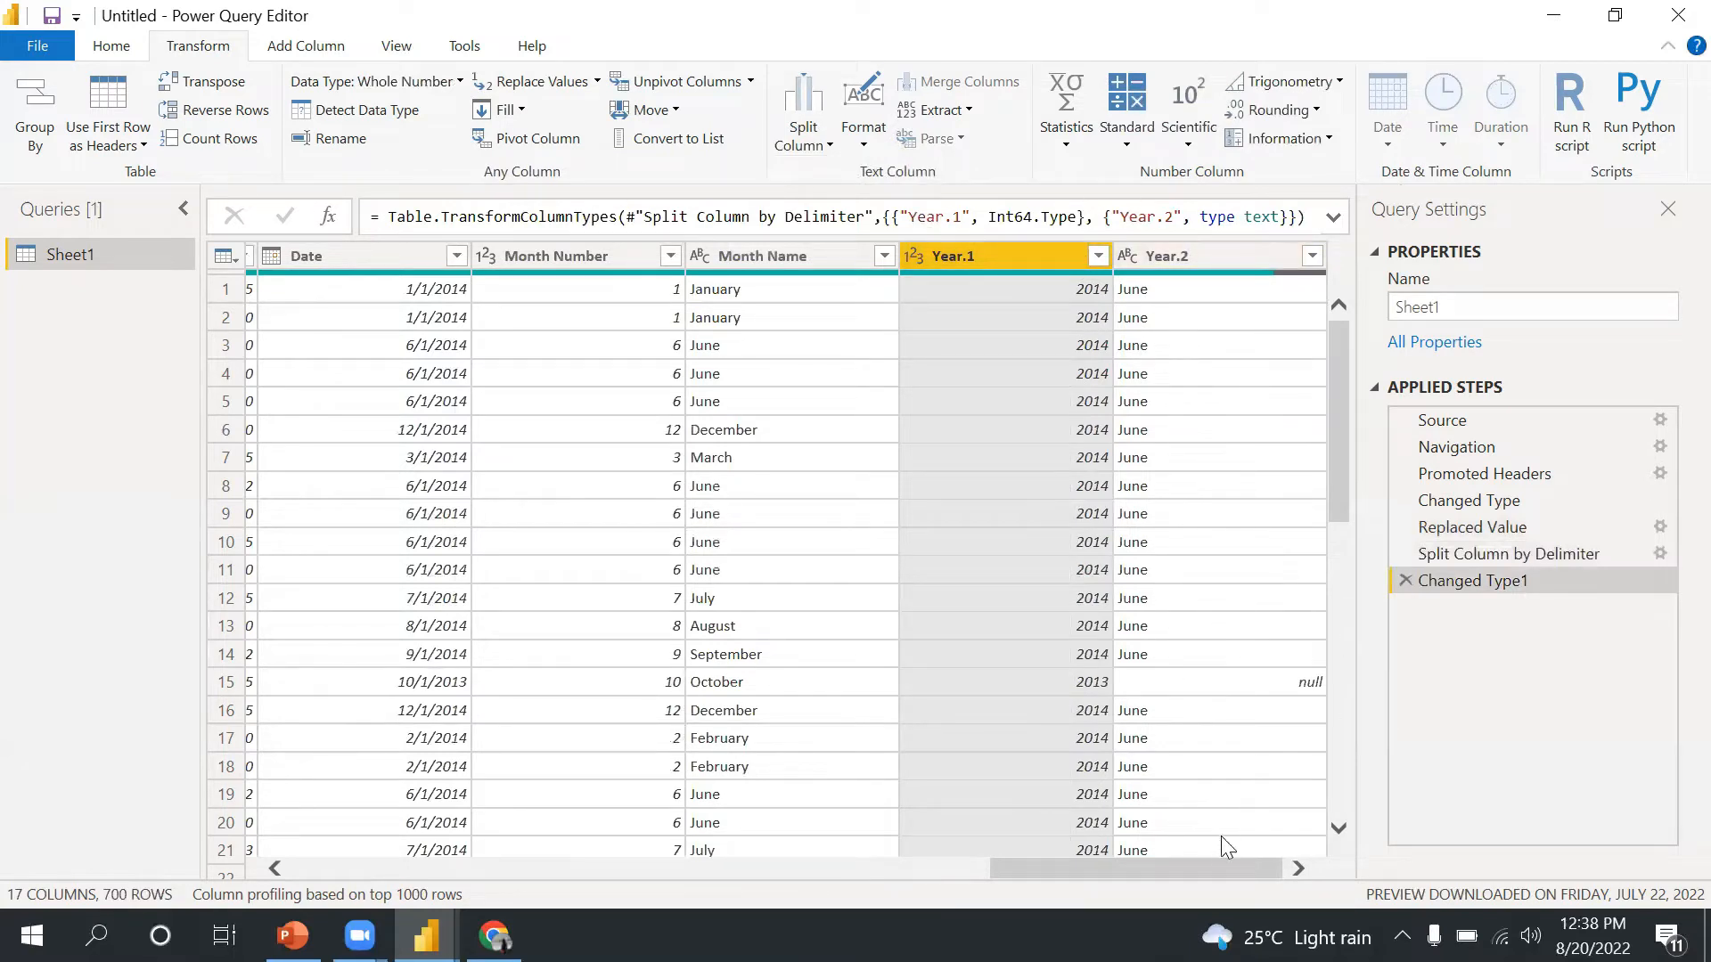
pyautogui.click(824, 142)
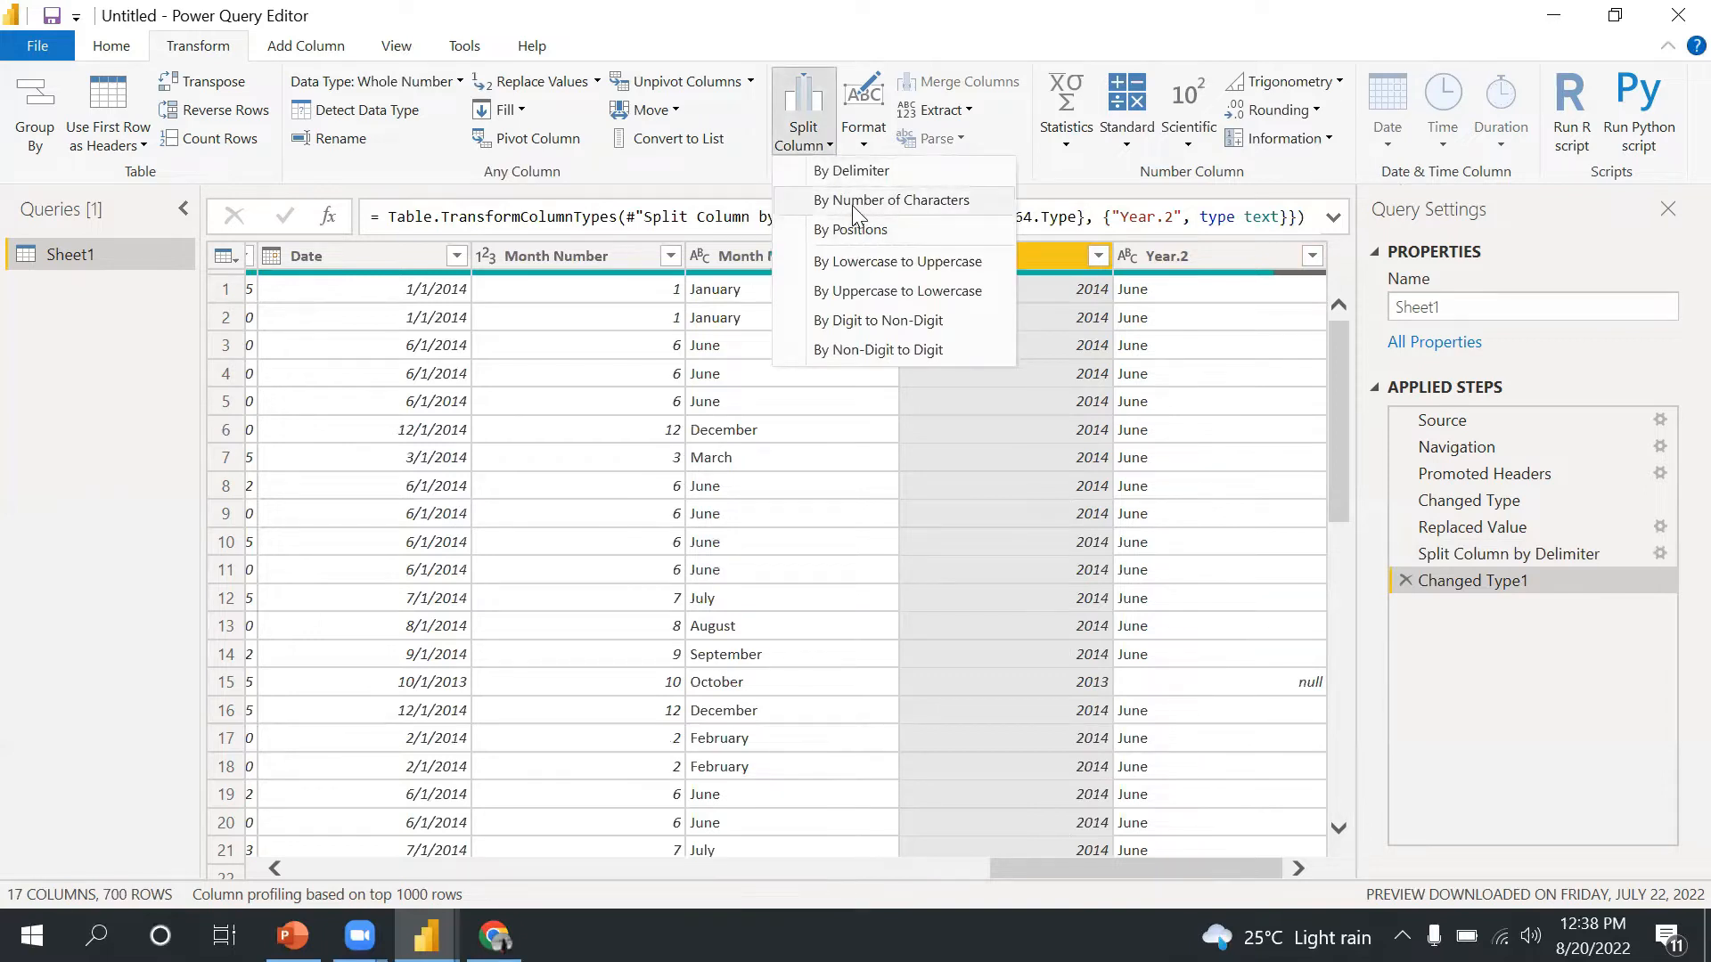
pyautogui.click(1342, 483)
pyautogui.click(798, 253)
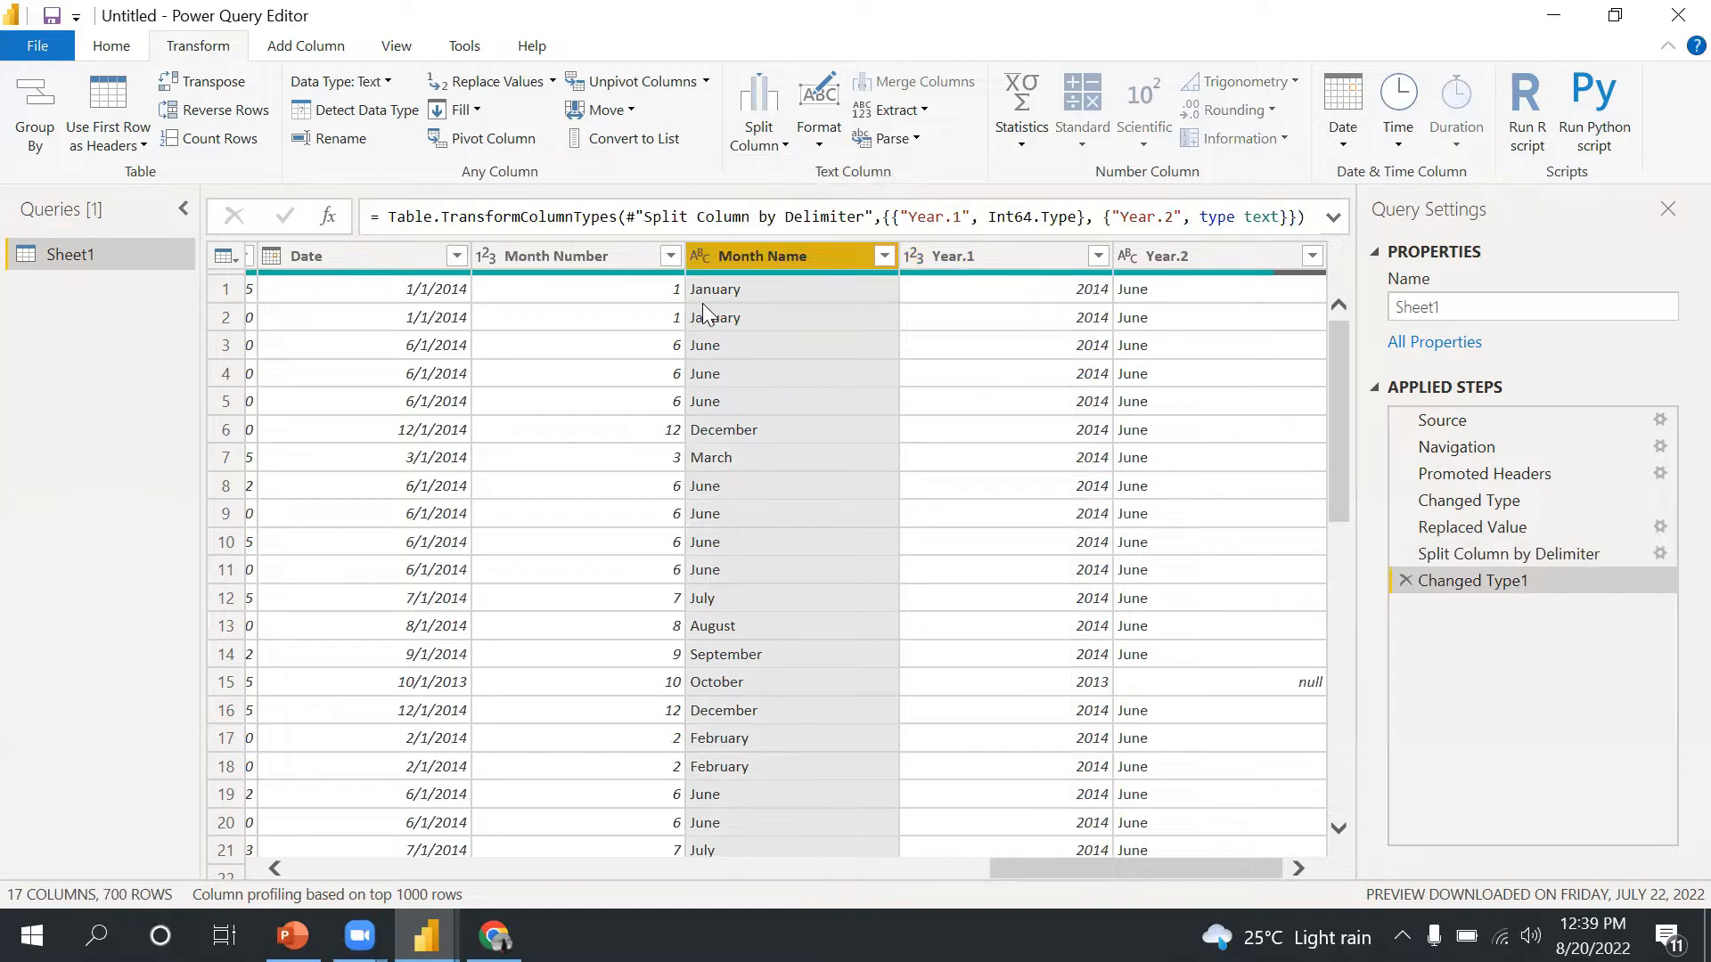
pyautogui.click(787, 147)
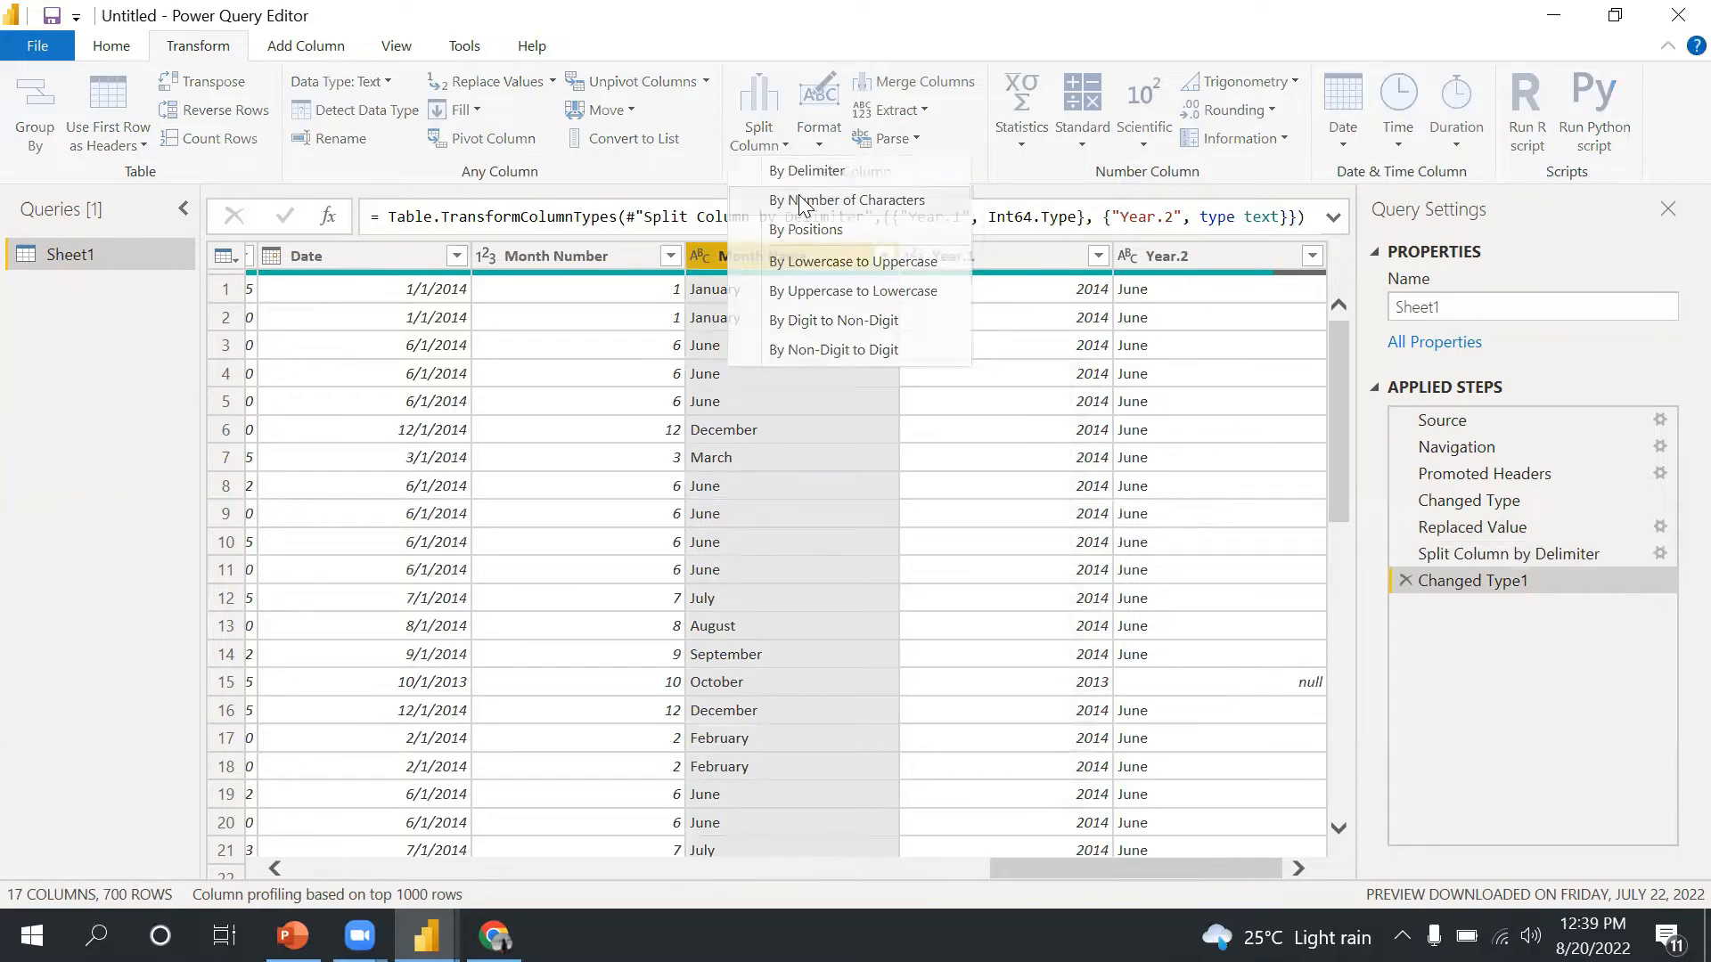
pyautogui.click(802, 200)
pyautogui.write('3')
pyautogui.click(1144, 632)
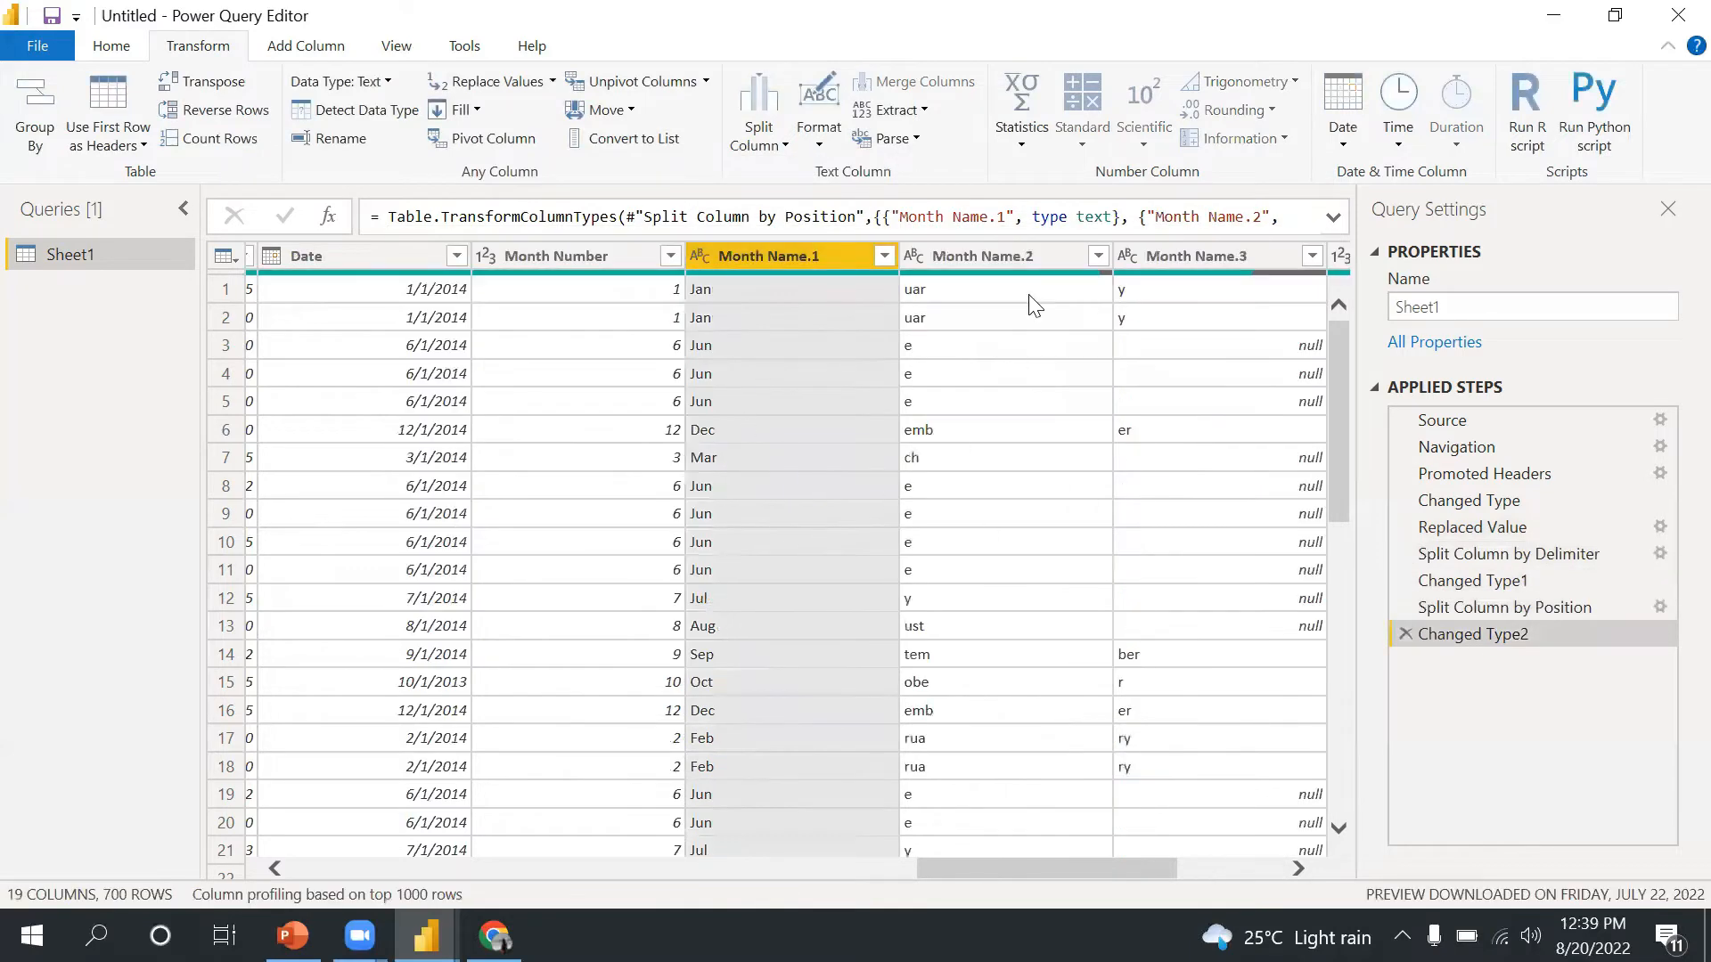
# - Remove the Month Name.2 and Month Name.3 columns
pyautogui.click(1011, 259)
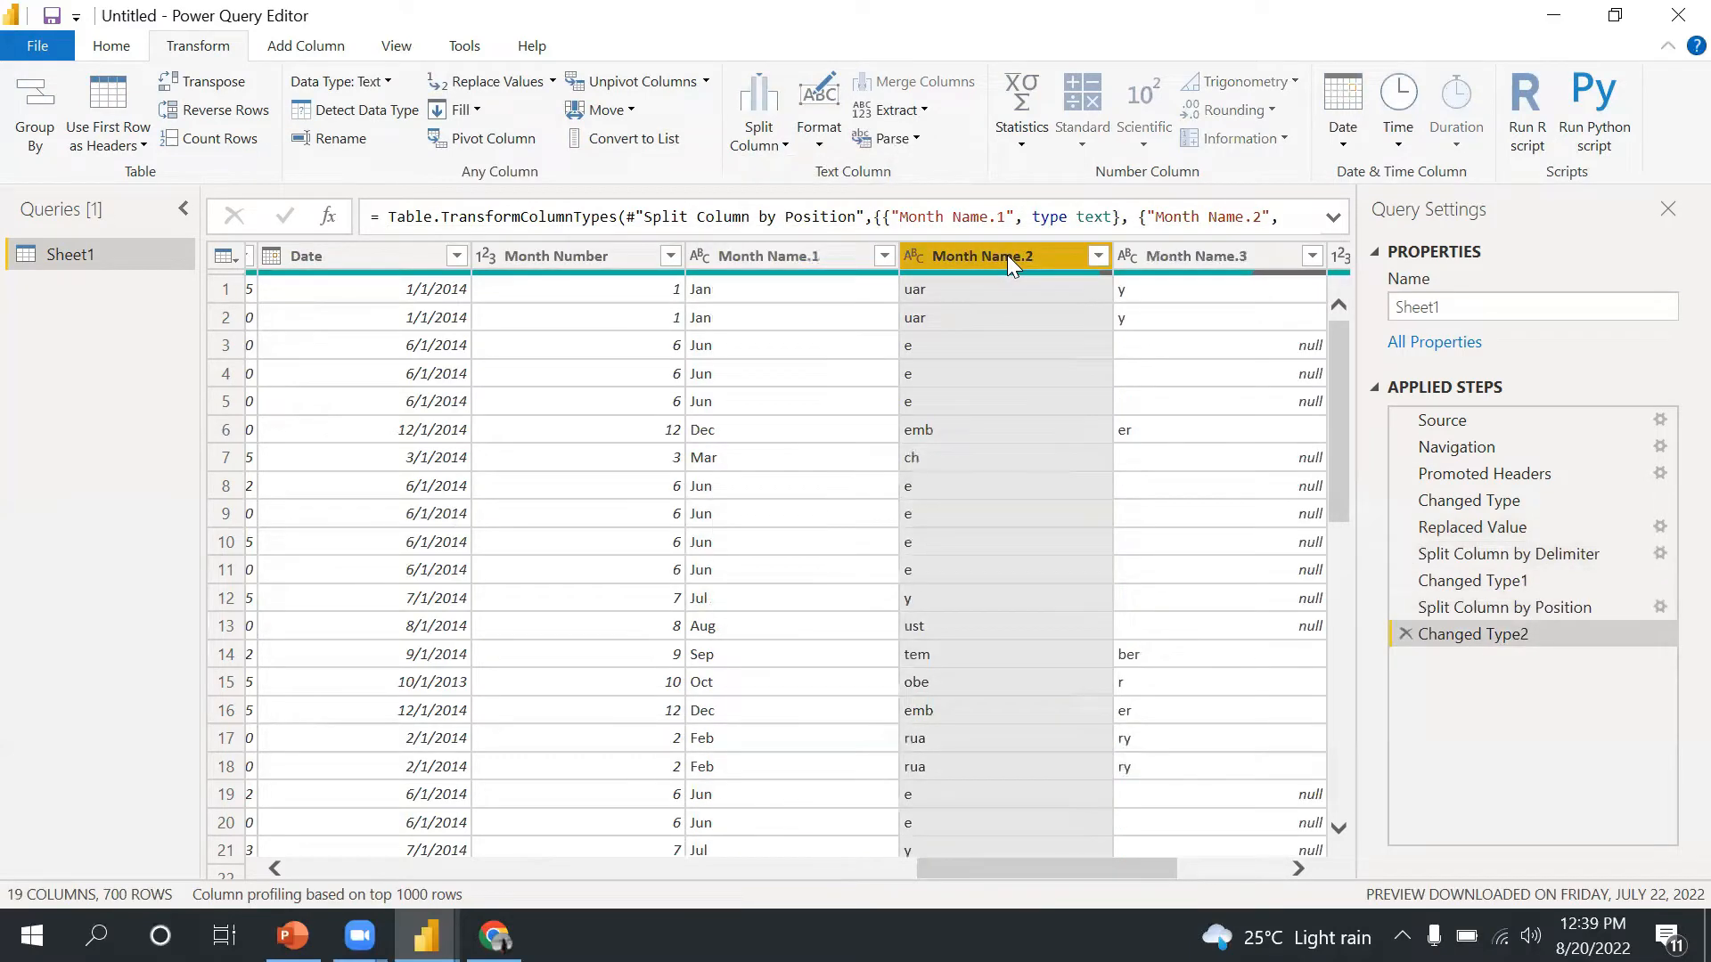
pyautogui.hotkey('shift', 'Right')
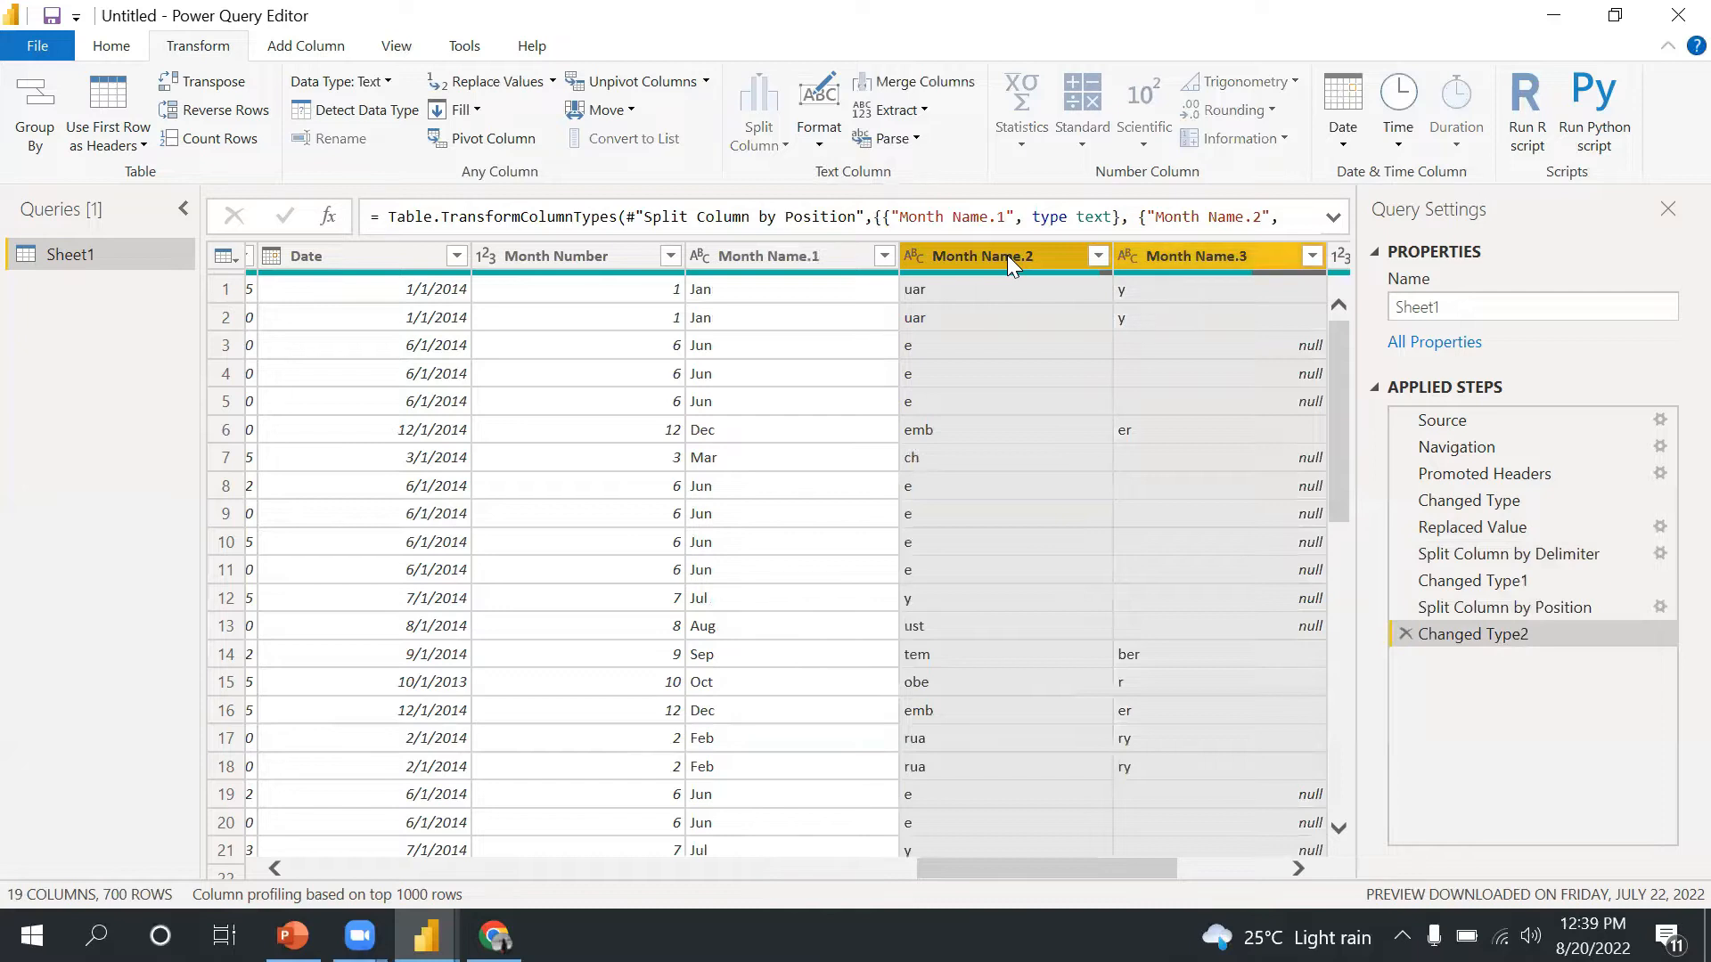
pyautogui.rightClick(1007, 255)
pyautogui.click(1059, 303)
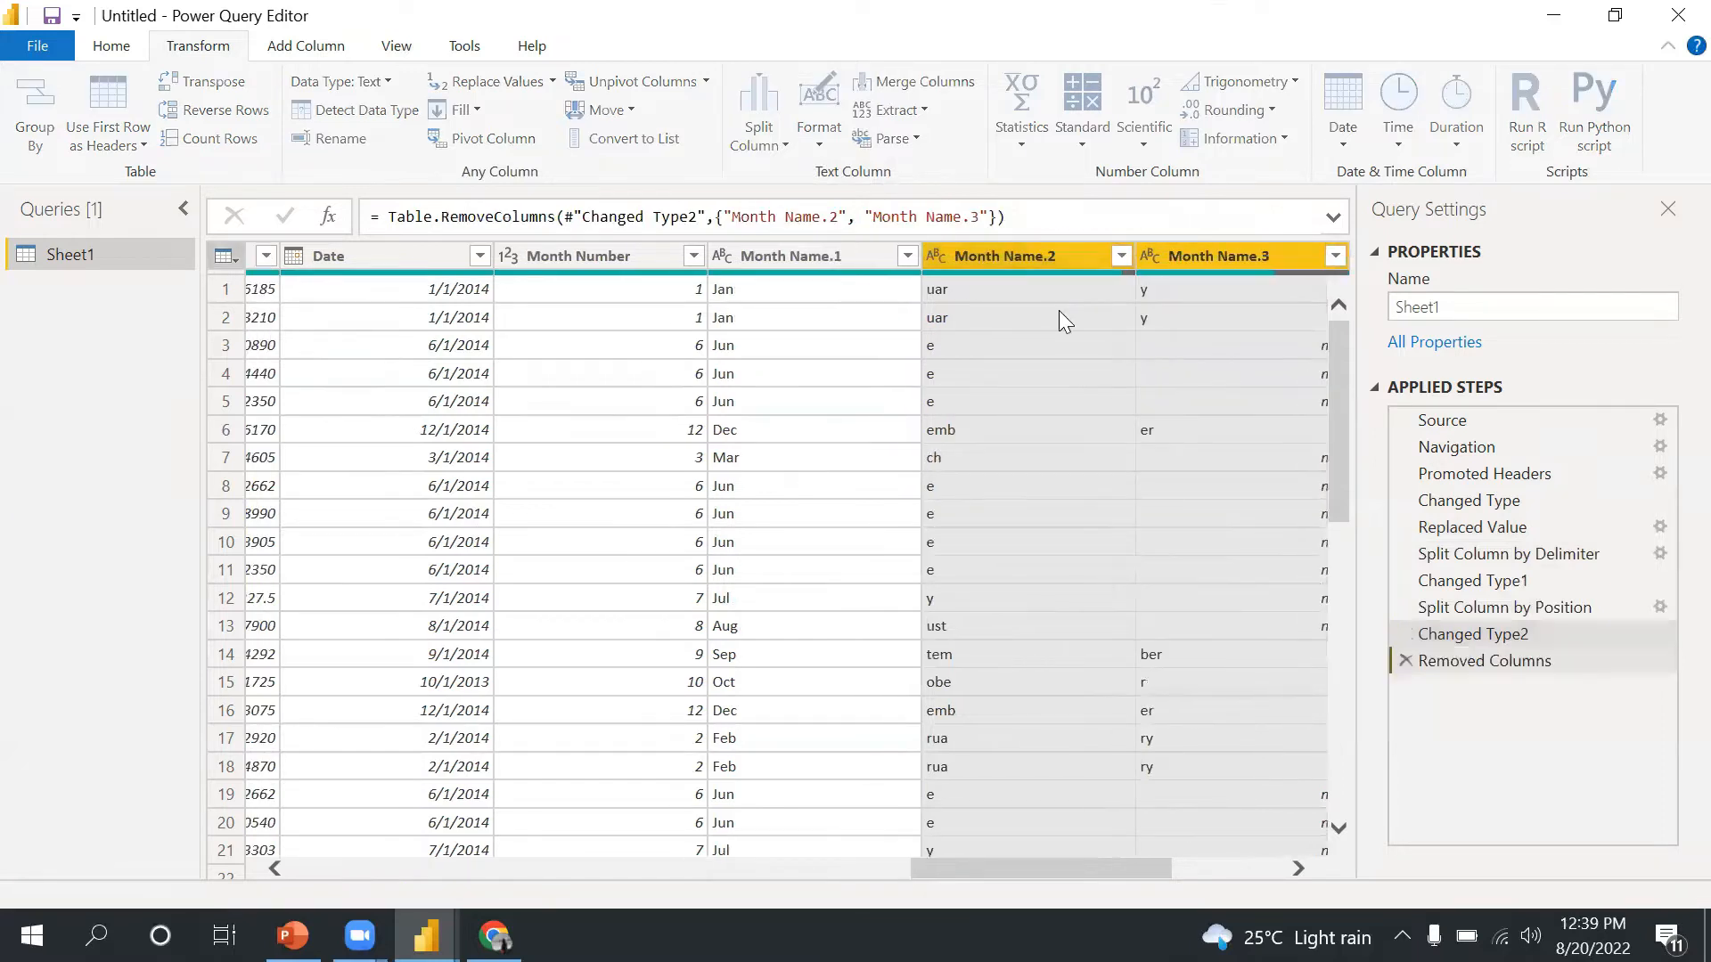
pyautogui.click(802, 287)
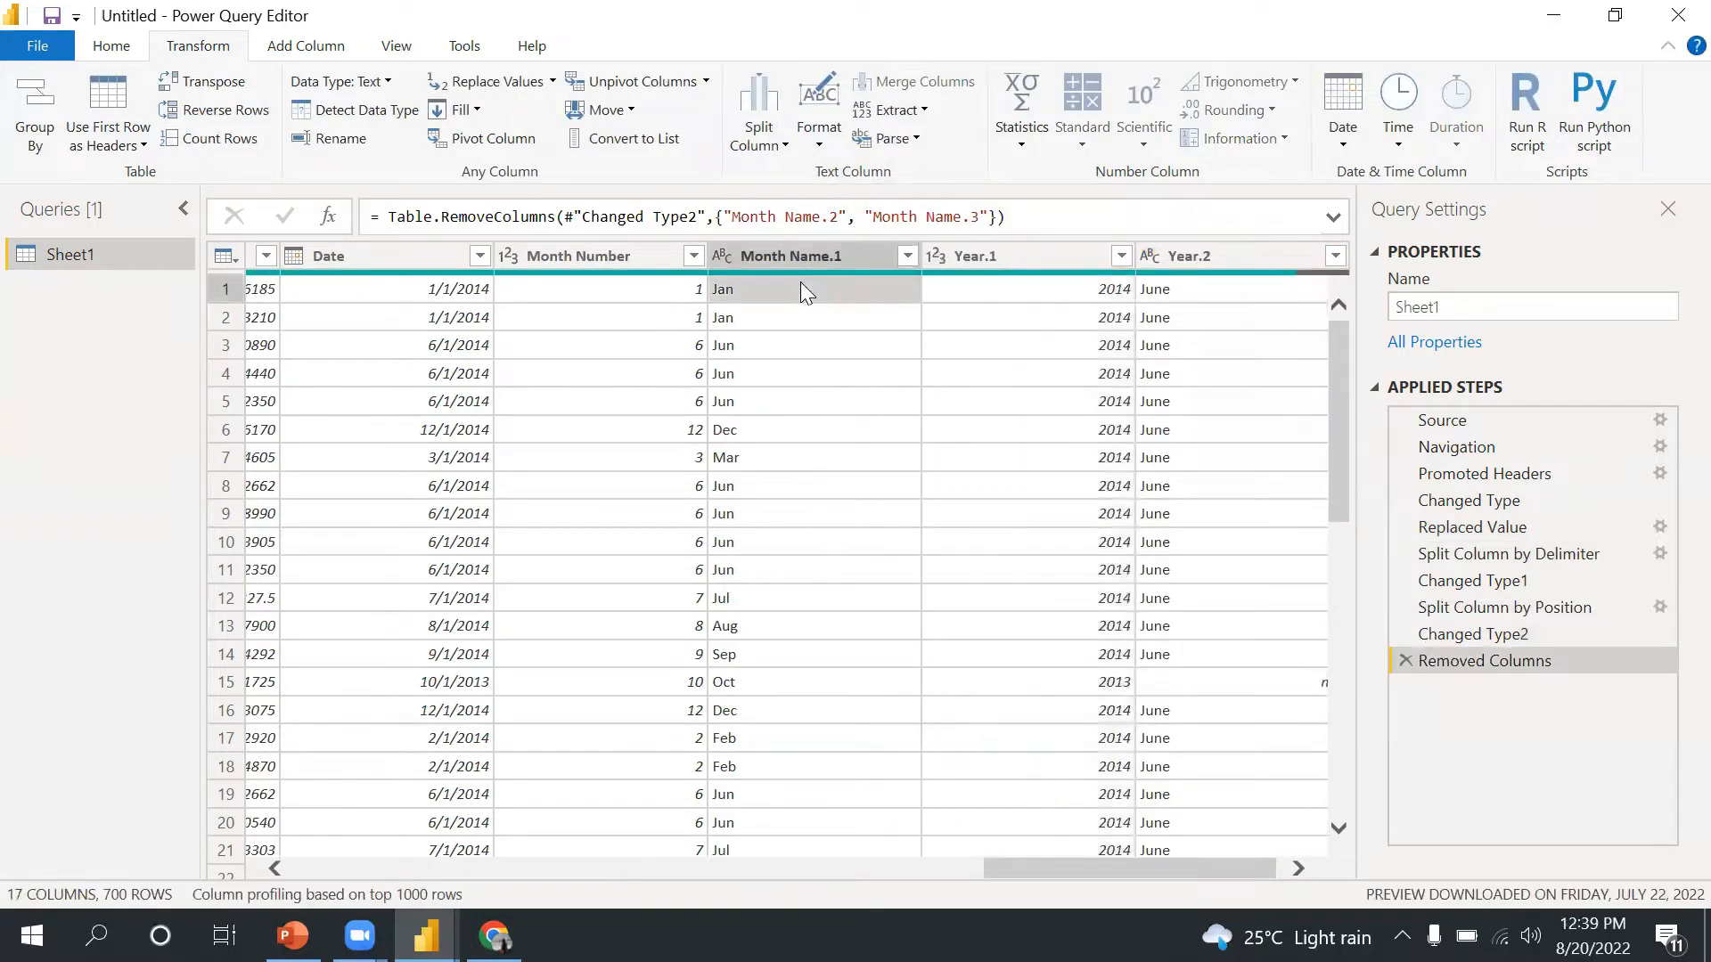
pyautogui.click(780, 146)
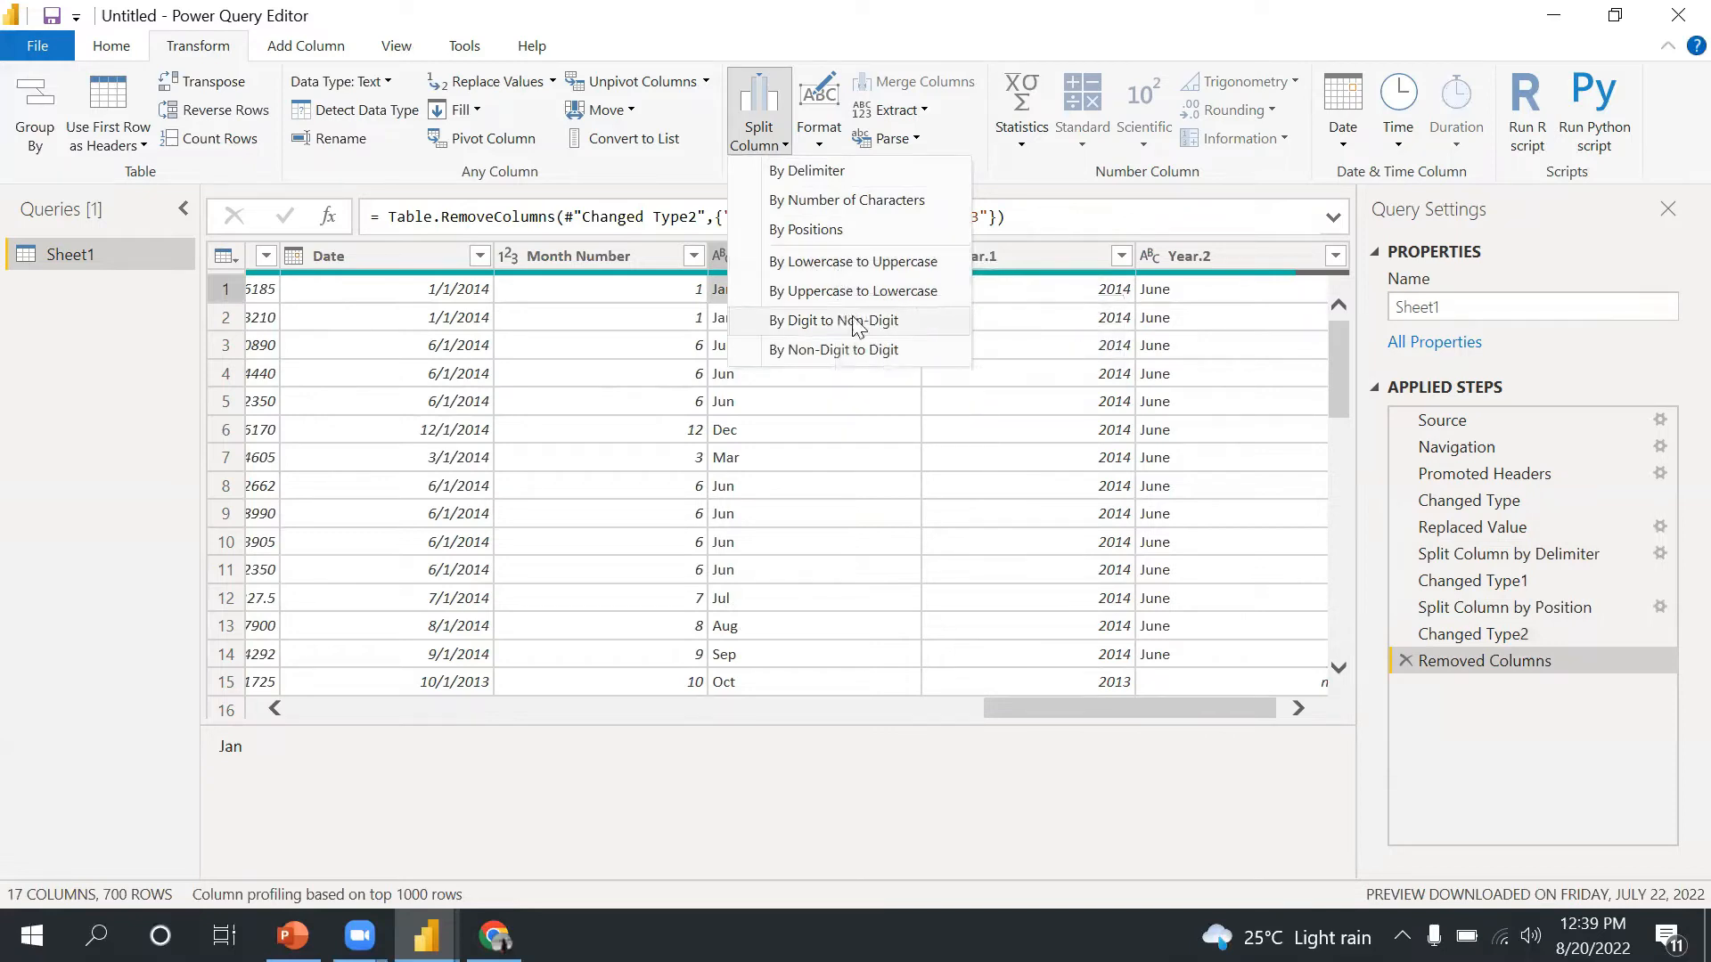
pyautogui.click(1081, 707)
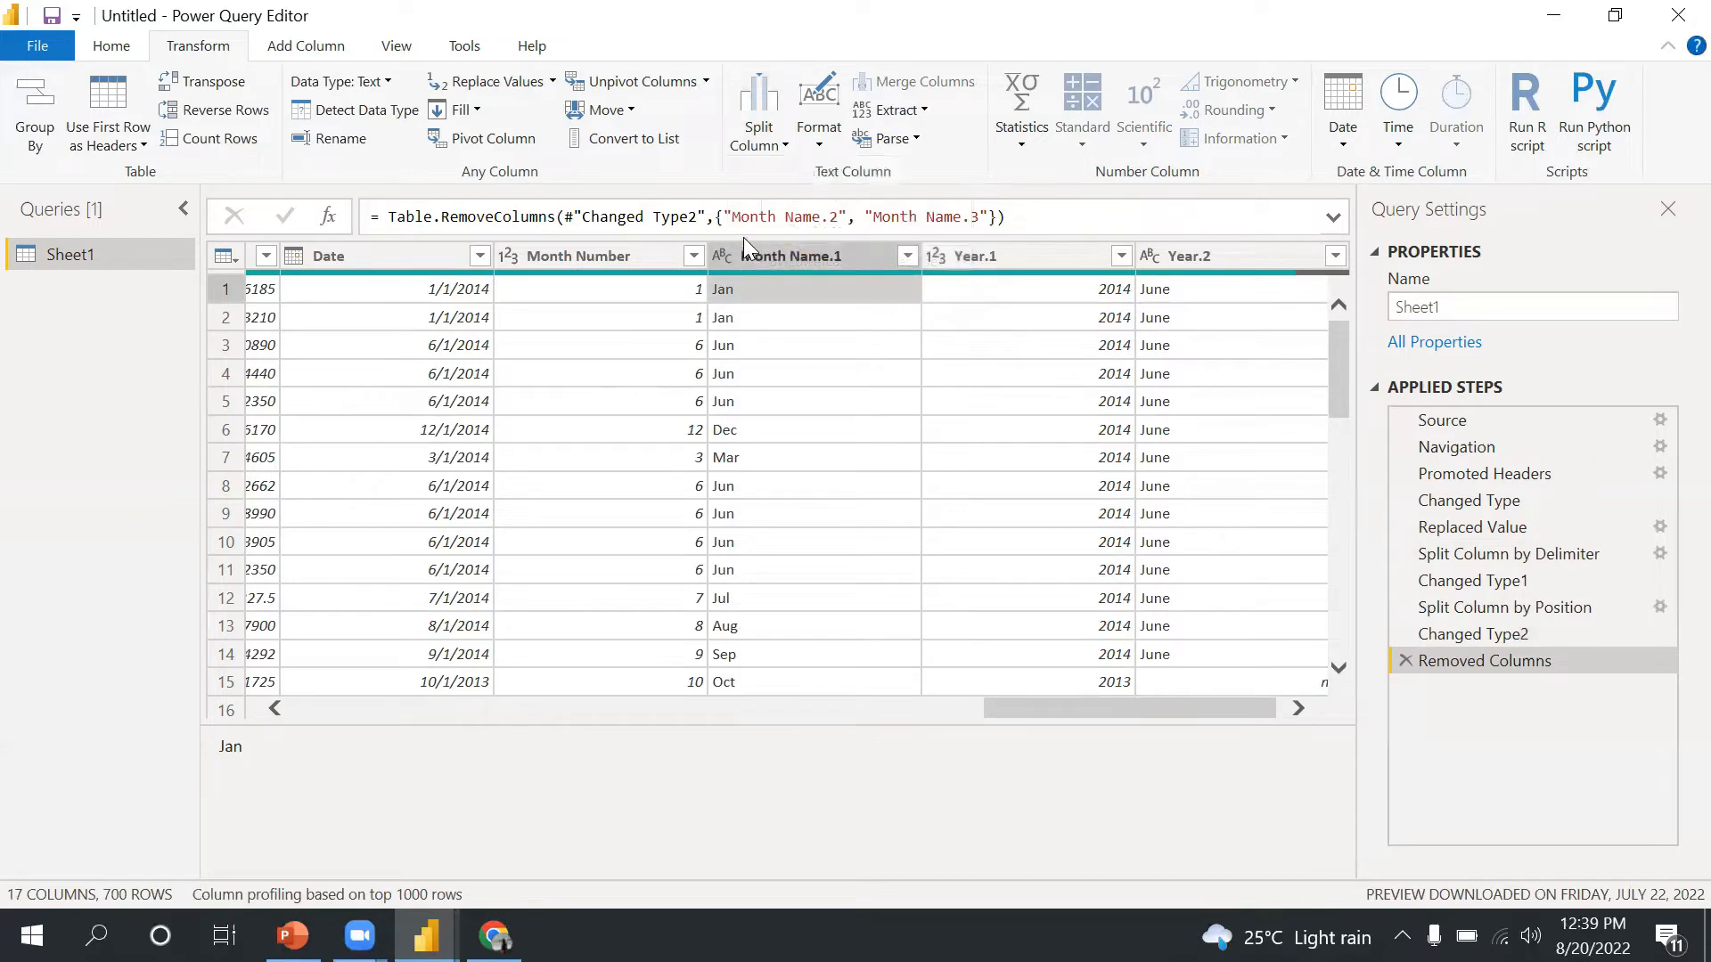
pyautogui.click(908, 256)
pyautogui.click(995, 508)
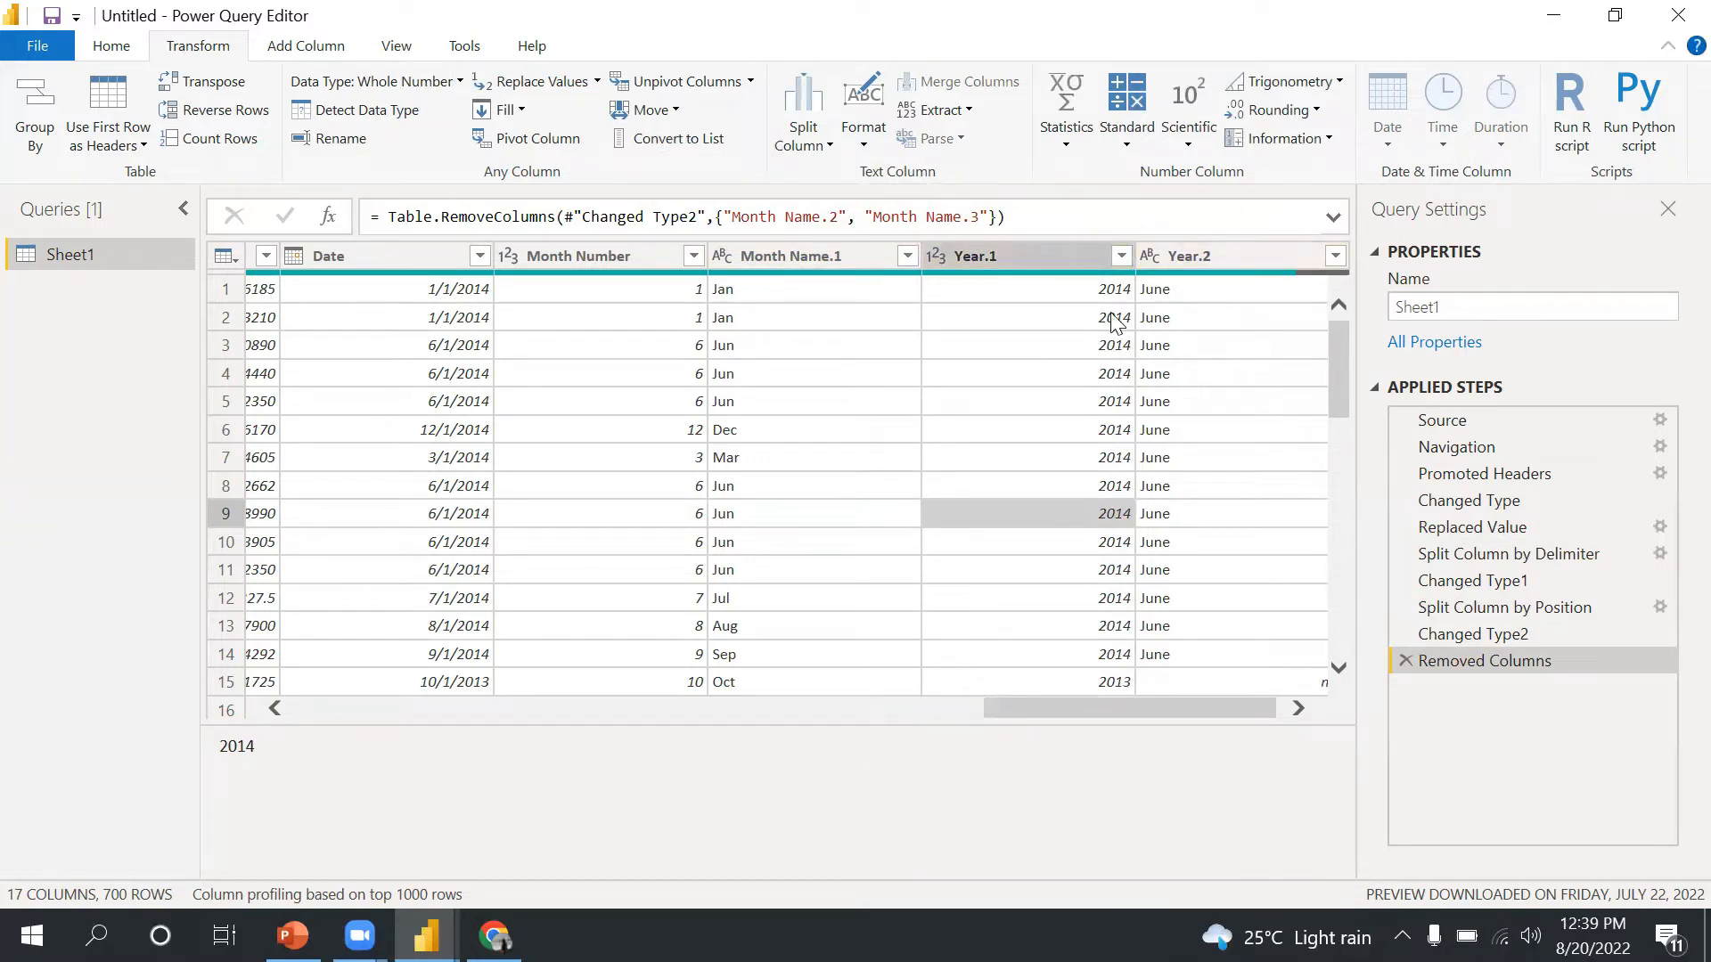
# - Merge the Year.1 and Year.2 columns using a Space separator, keeping the name Merged
pyautogui.click(1064, 255)
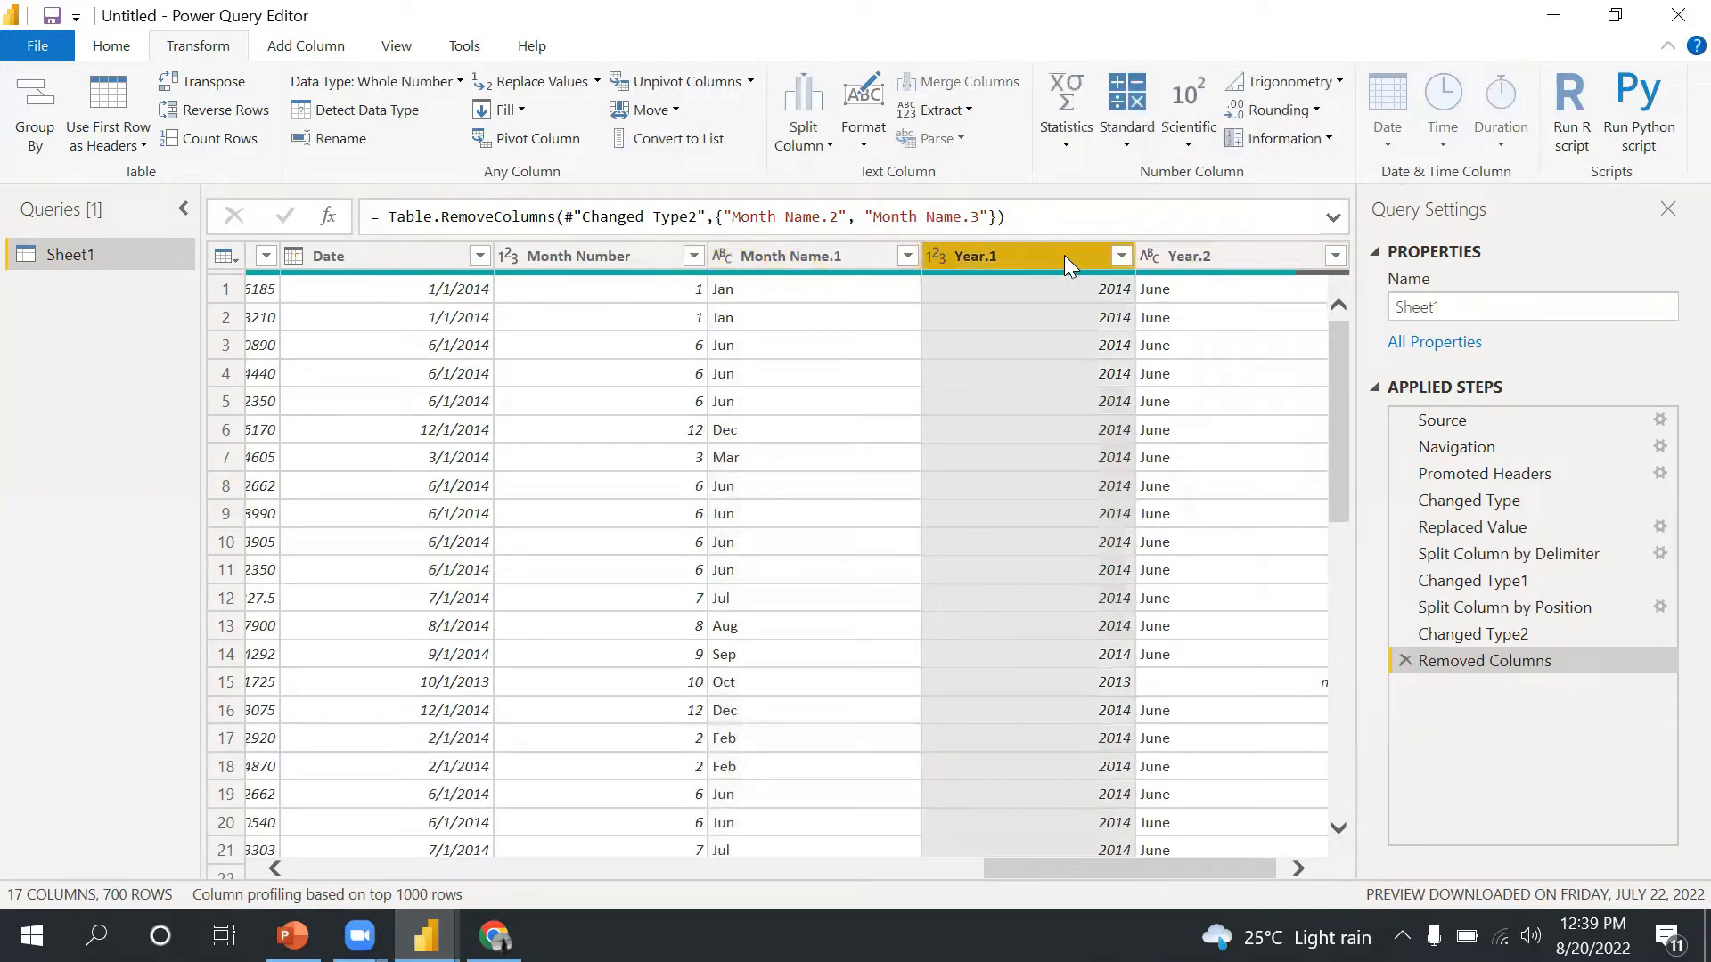
pyautogui.keyDown('ctrl'); pyautogui.click(1178, 262); pyautogui.keyUp('ctrl')
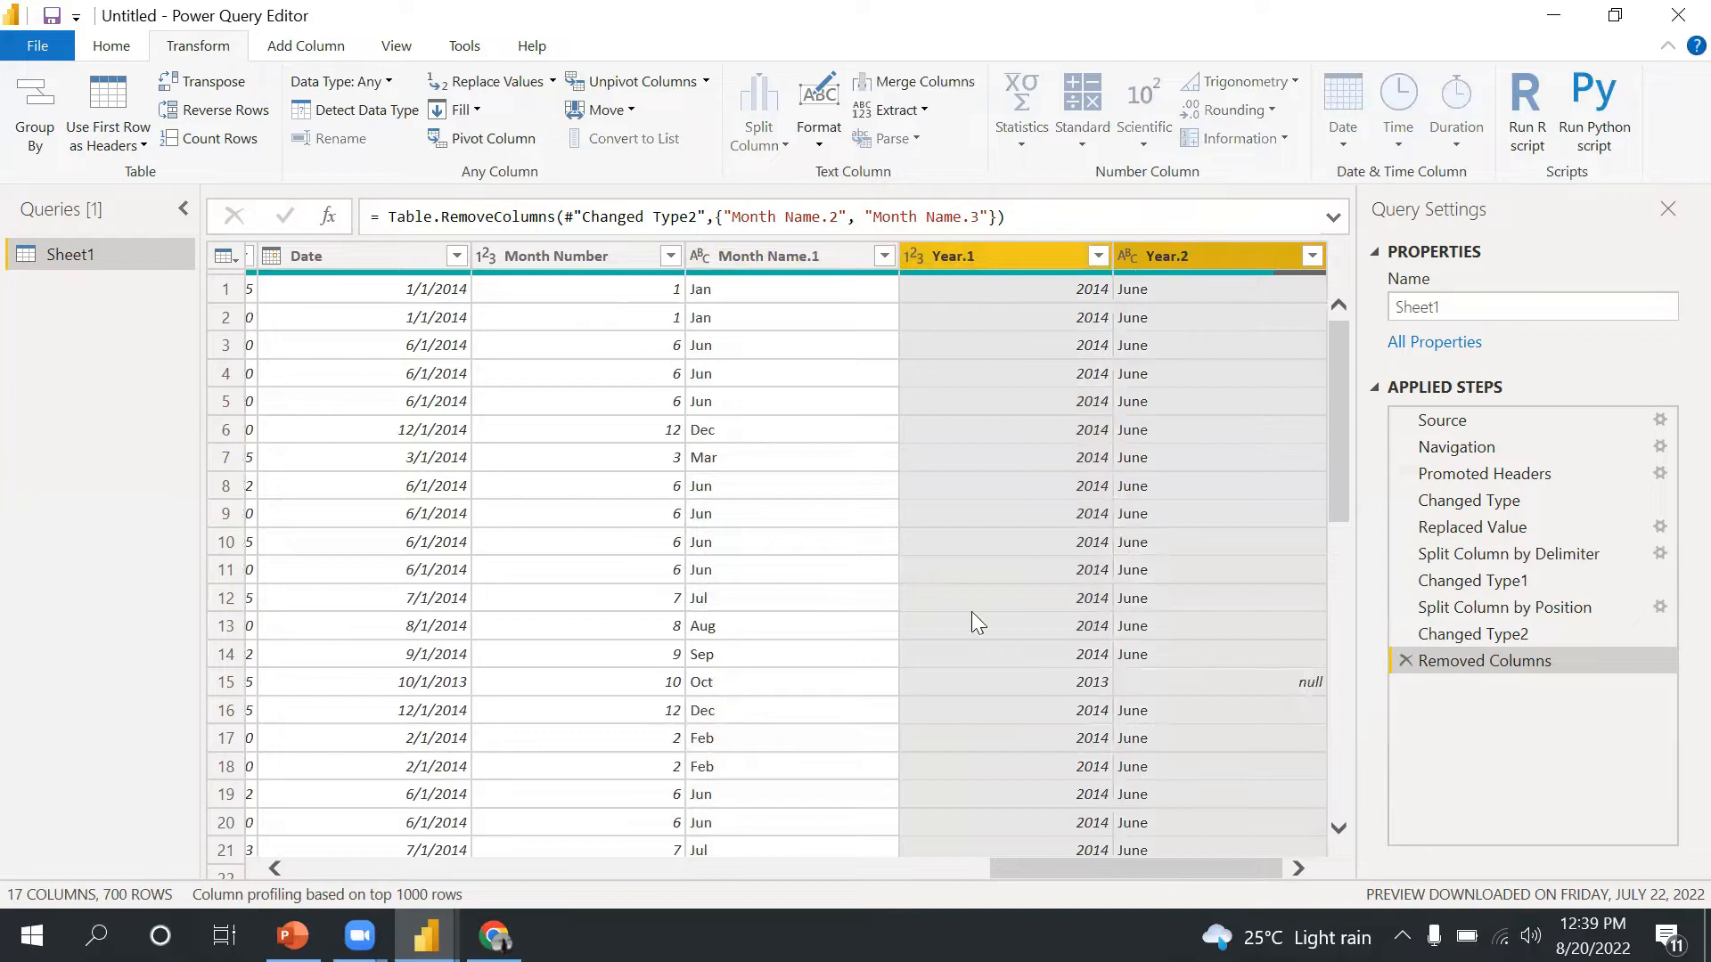
pyautogui.click(919, 89)
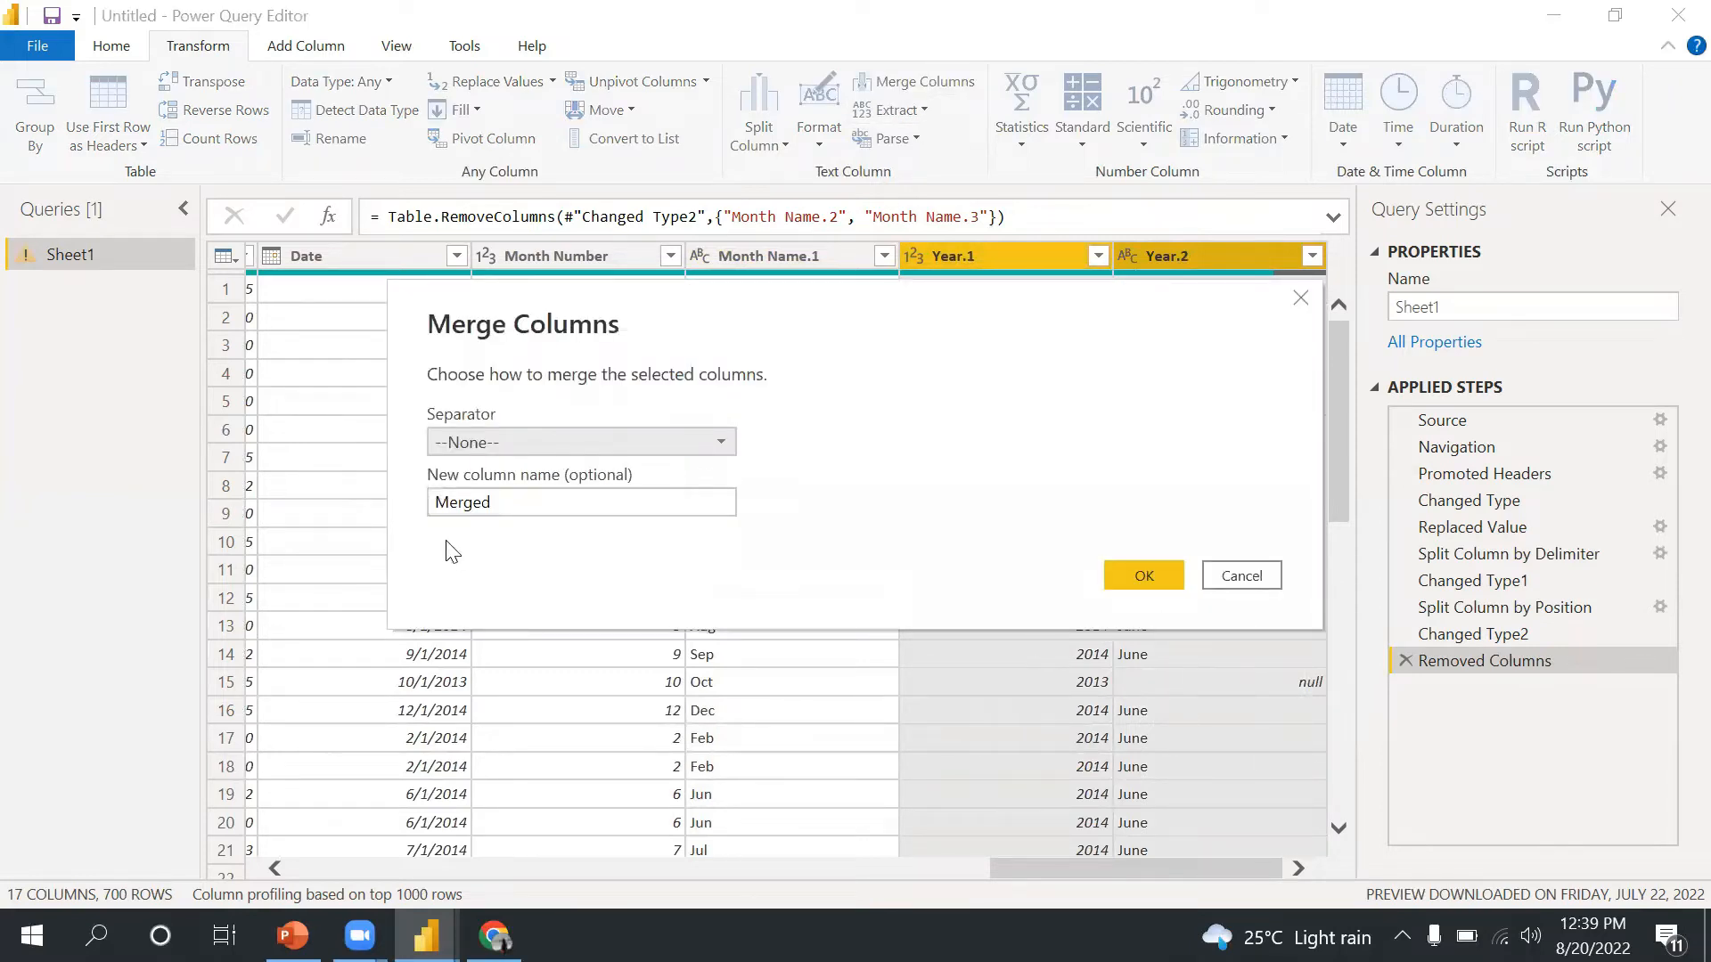
pyautogui.click(562, 443)
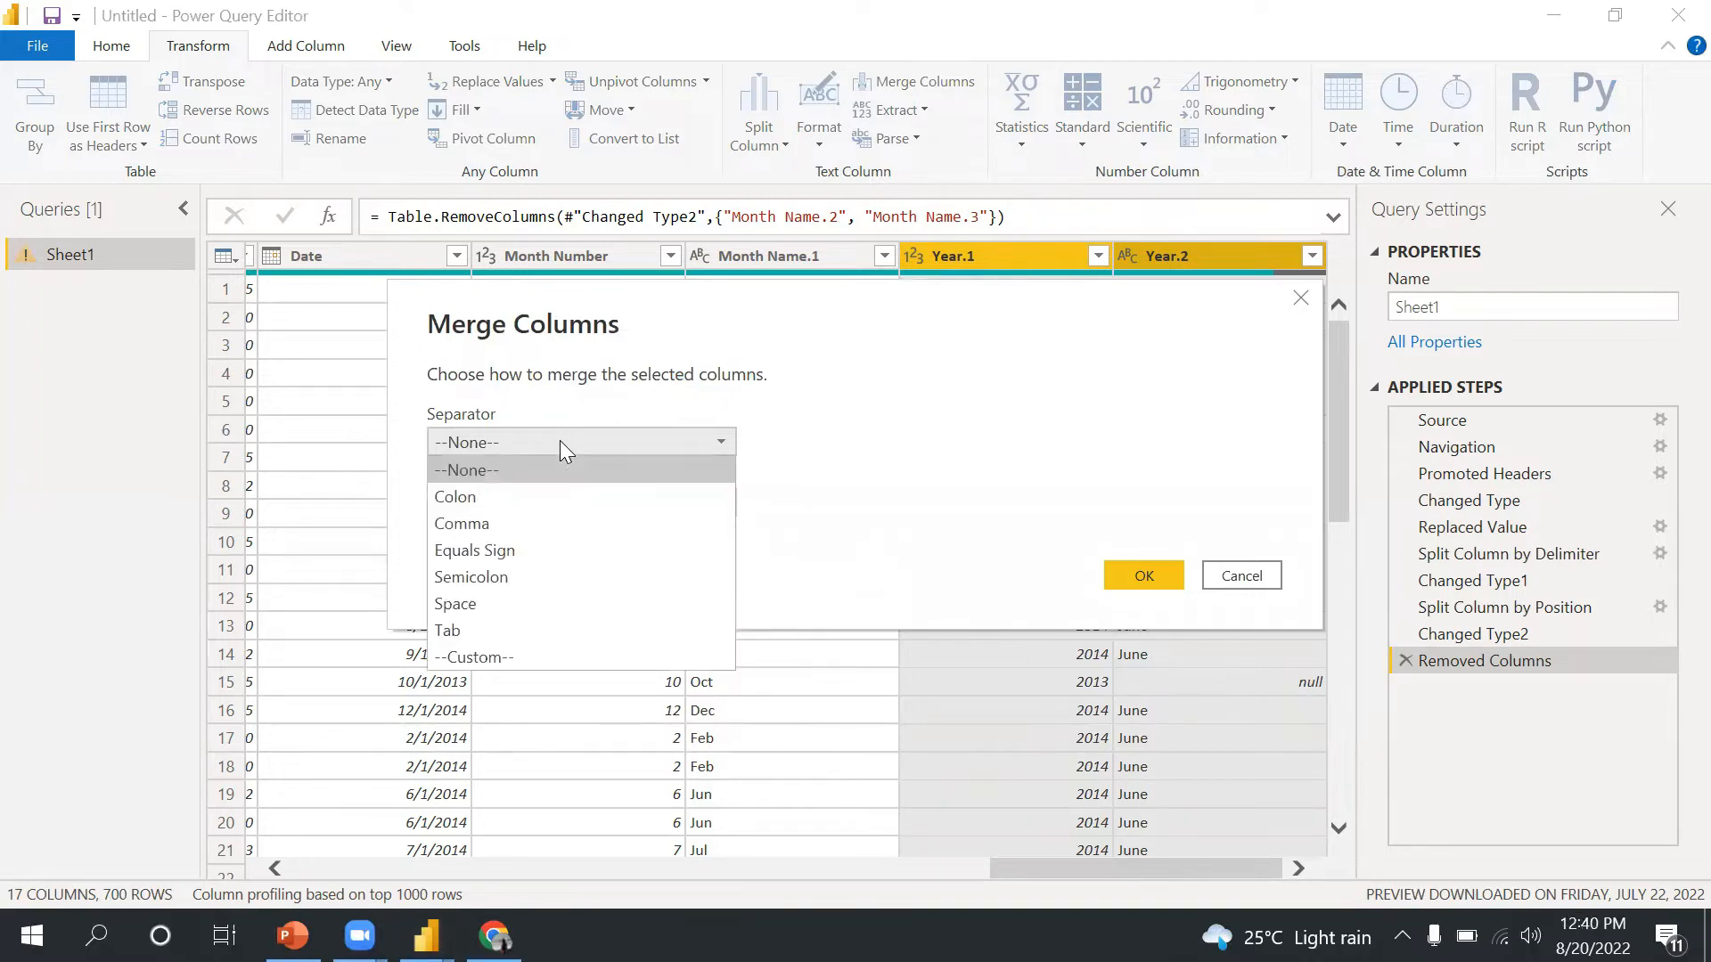
pyautogui.click(477, 656)
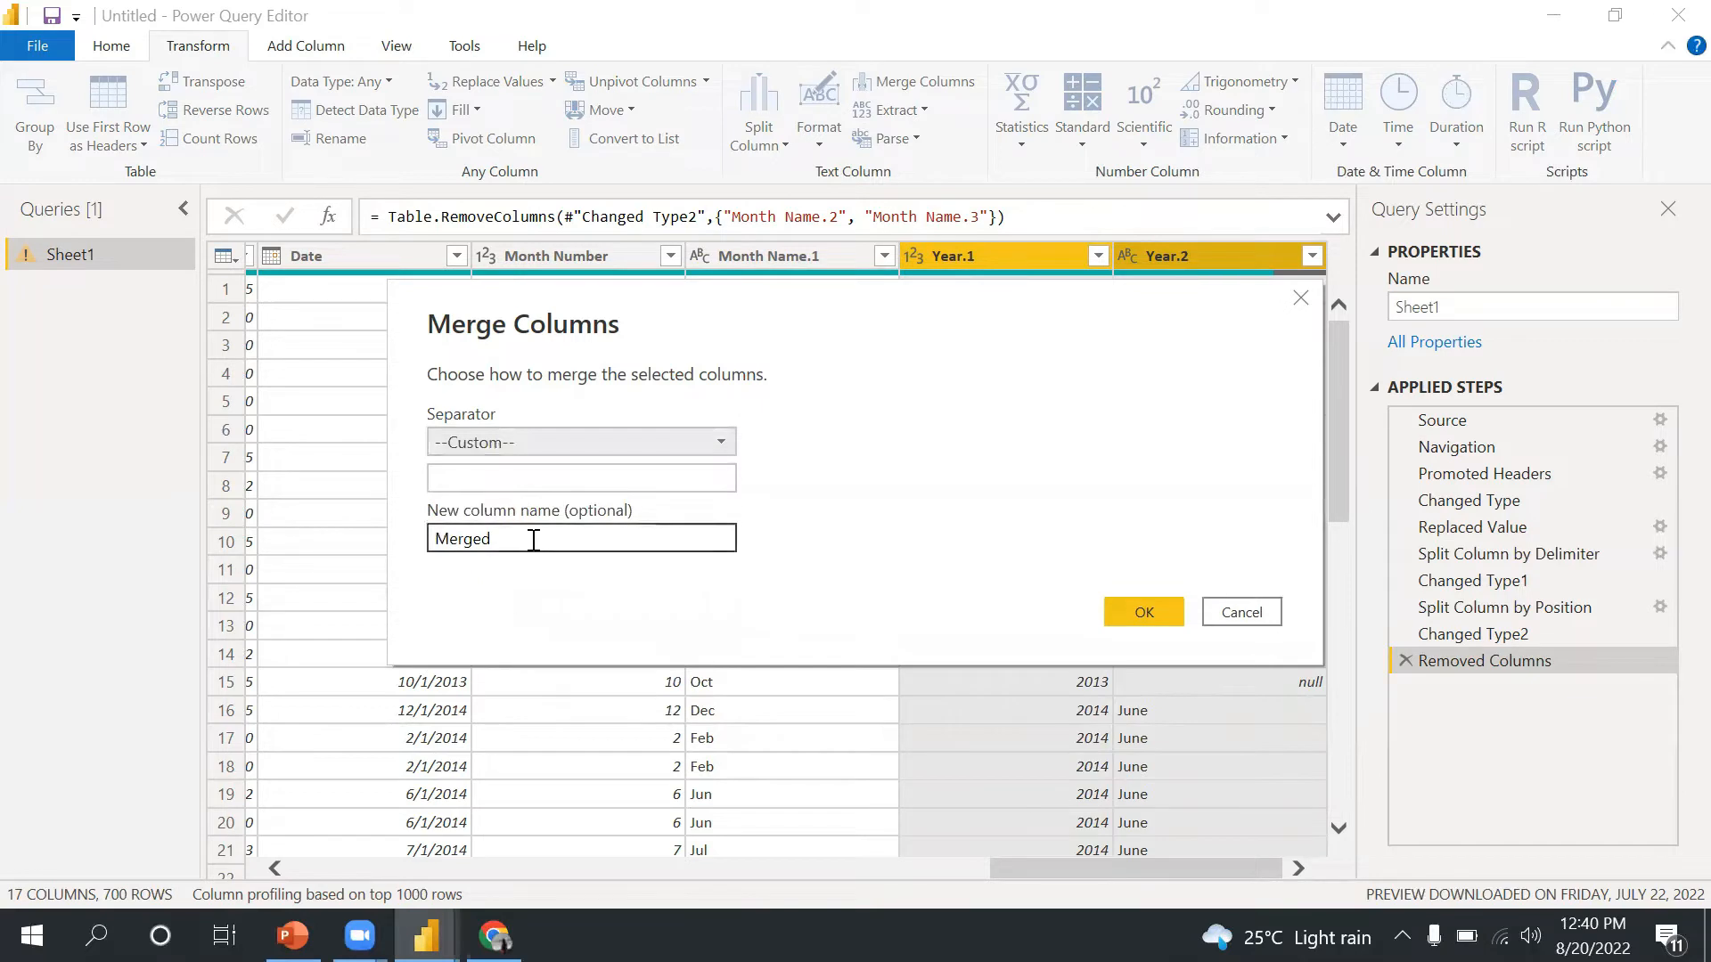
pyautogui.click(542, 478)
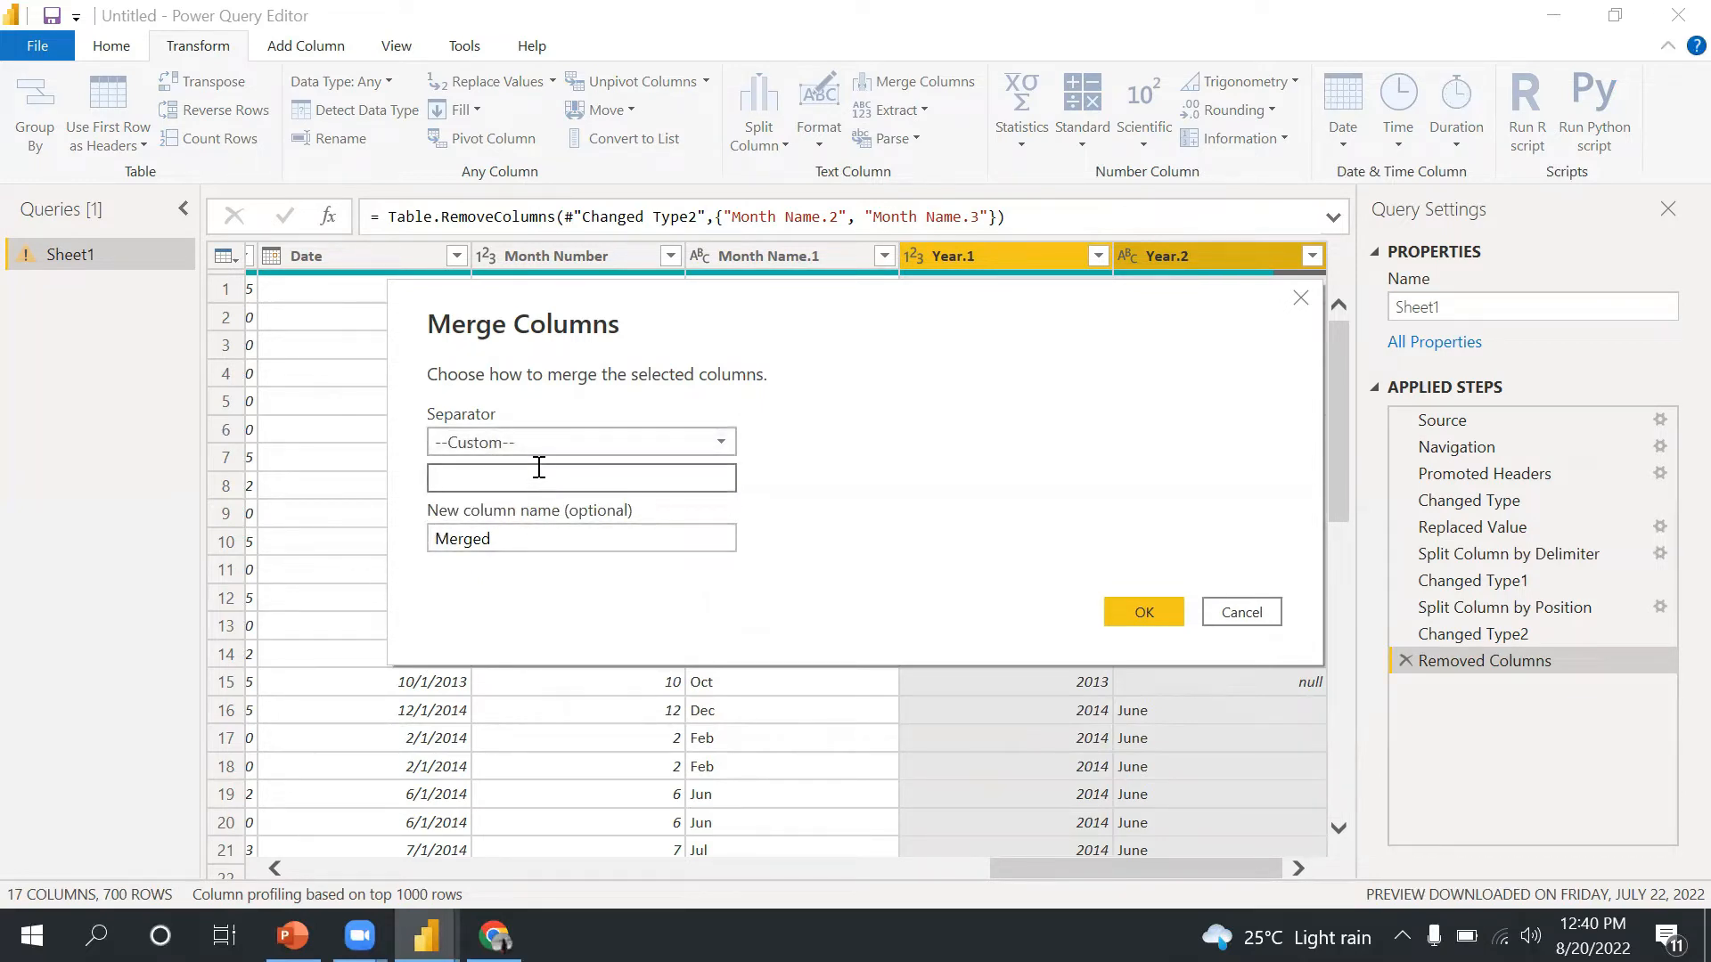
pyautogui.click(529, 436)
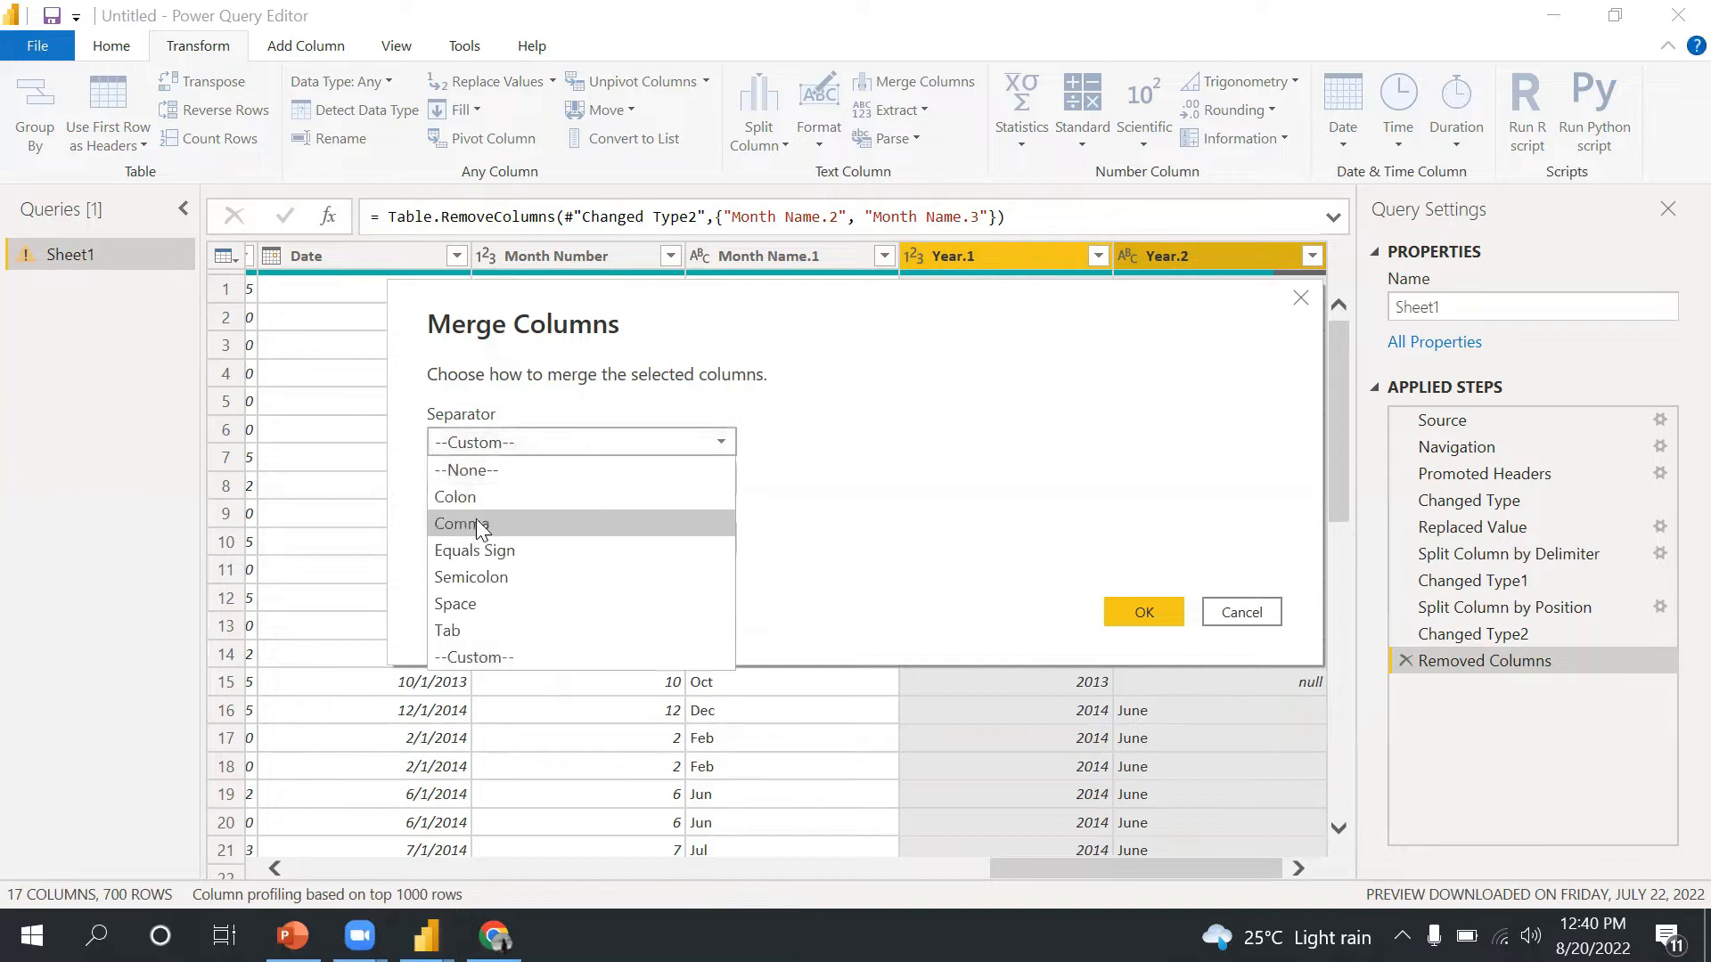
pyautogui.click(470, 599)
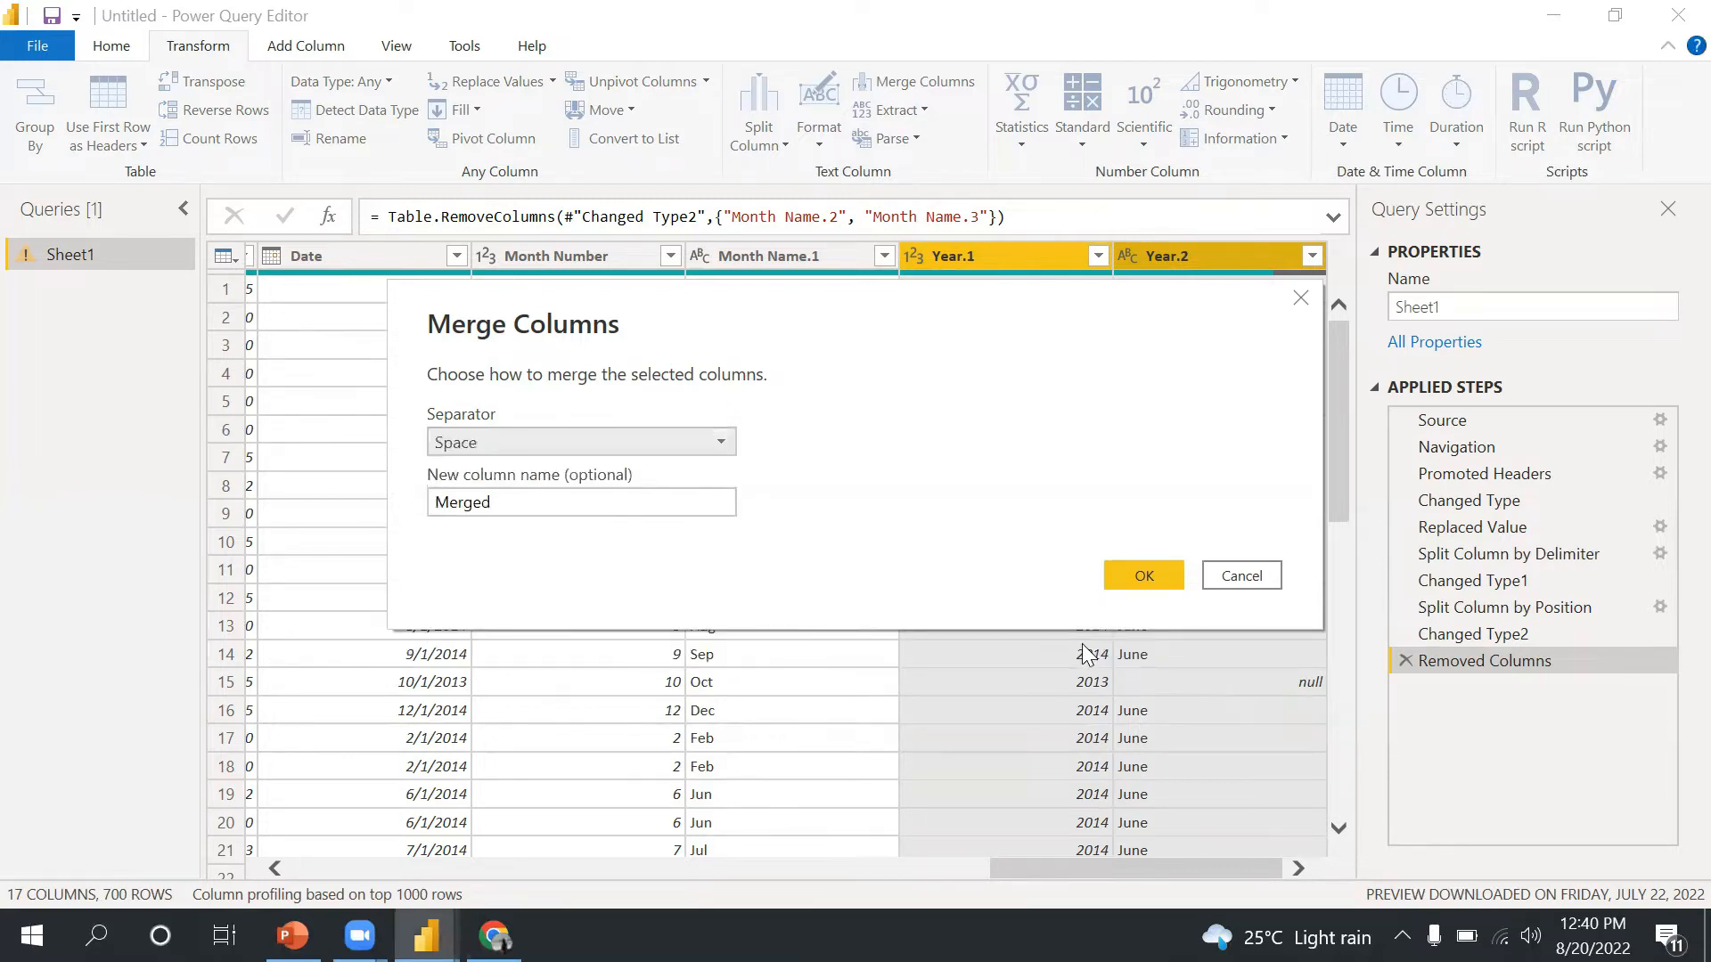
pyautogui.click(1160, 577)
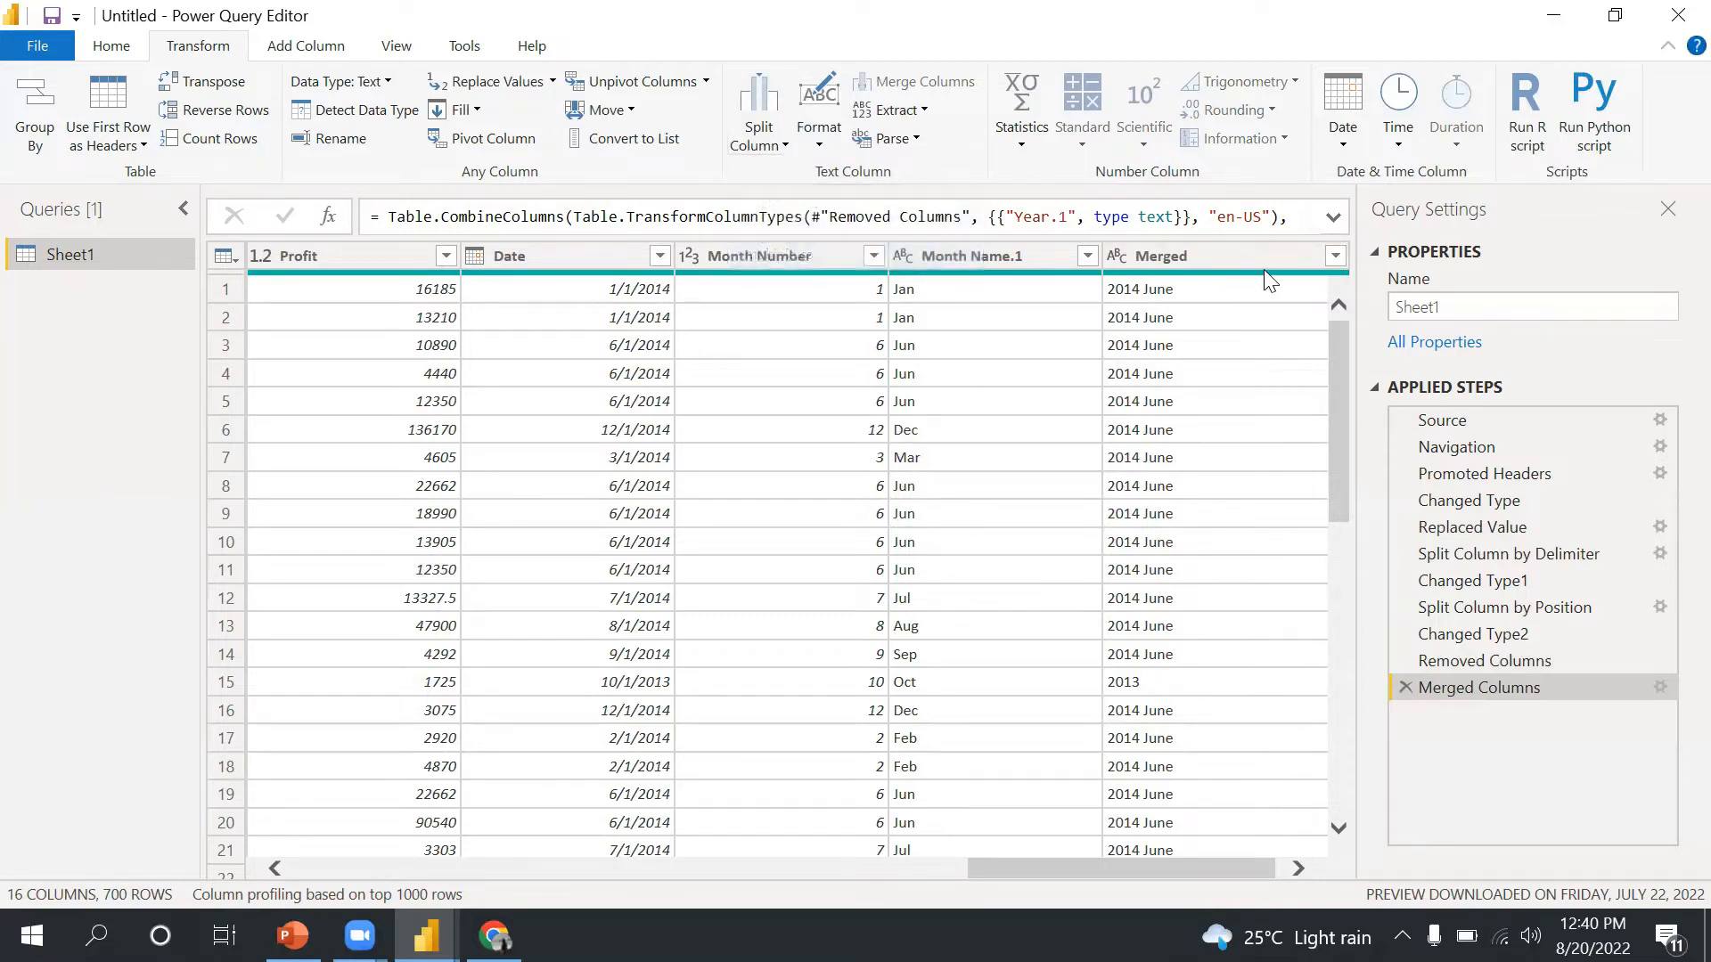
# - Split the Merged column by digit to non-digit transition
pyautogui.click(1216, 251)
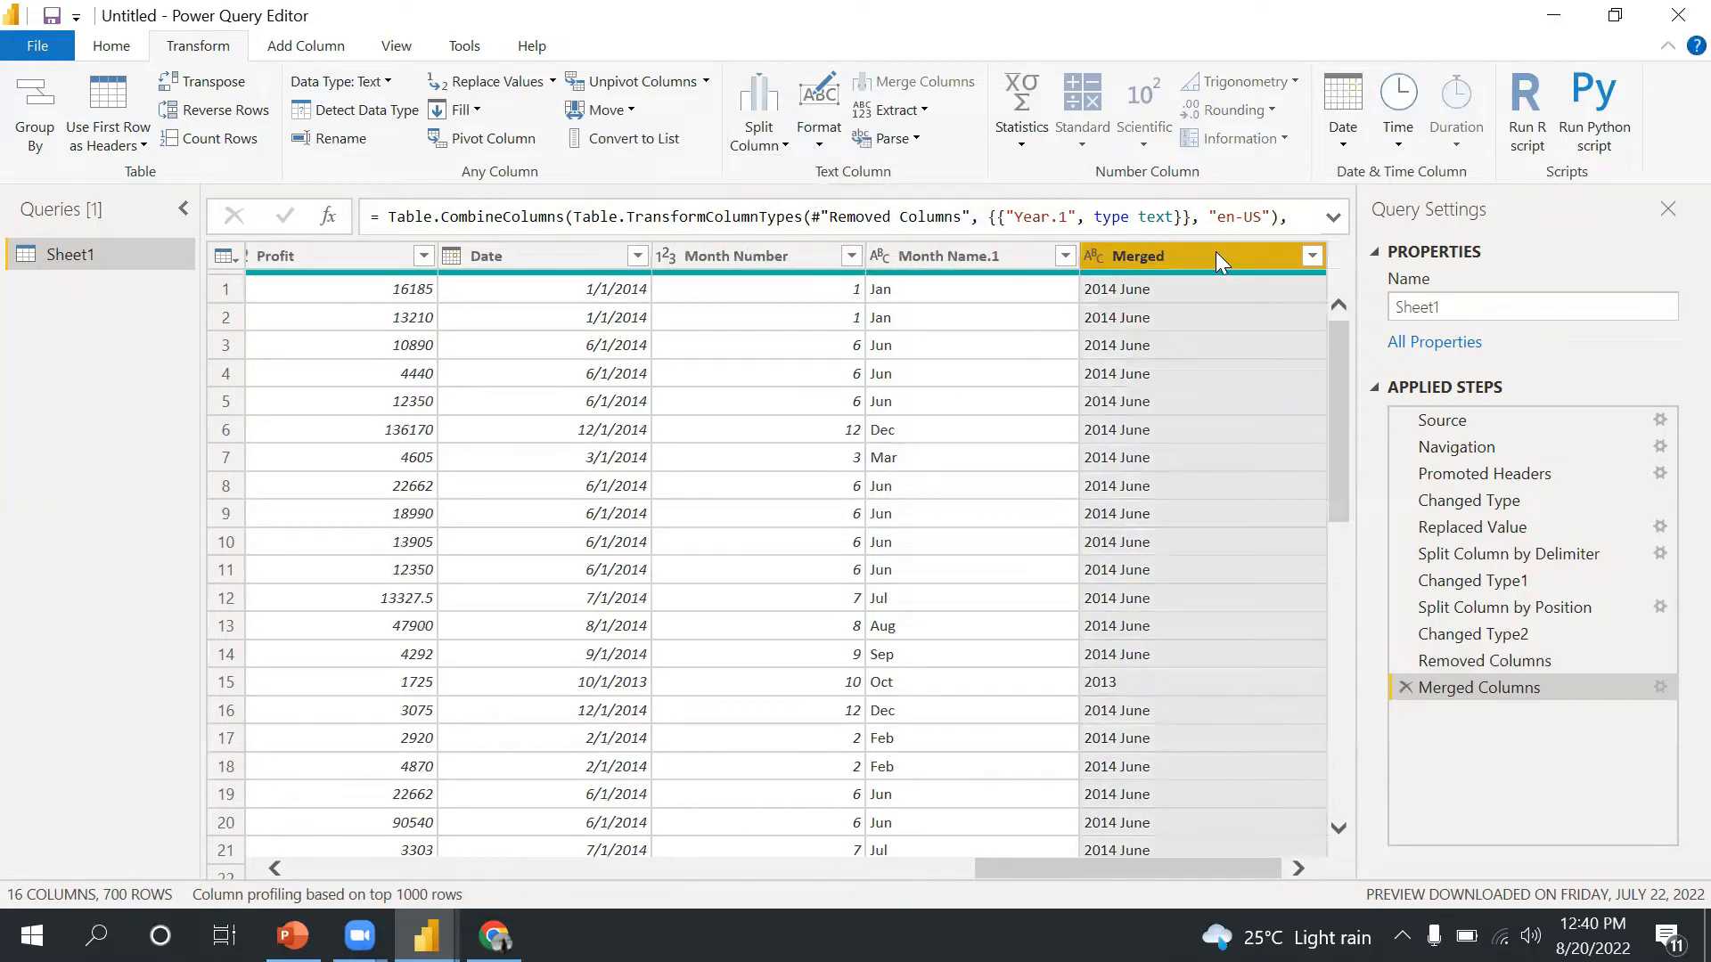
pyautogui.click(788, 145)
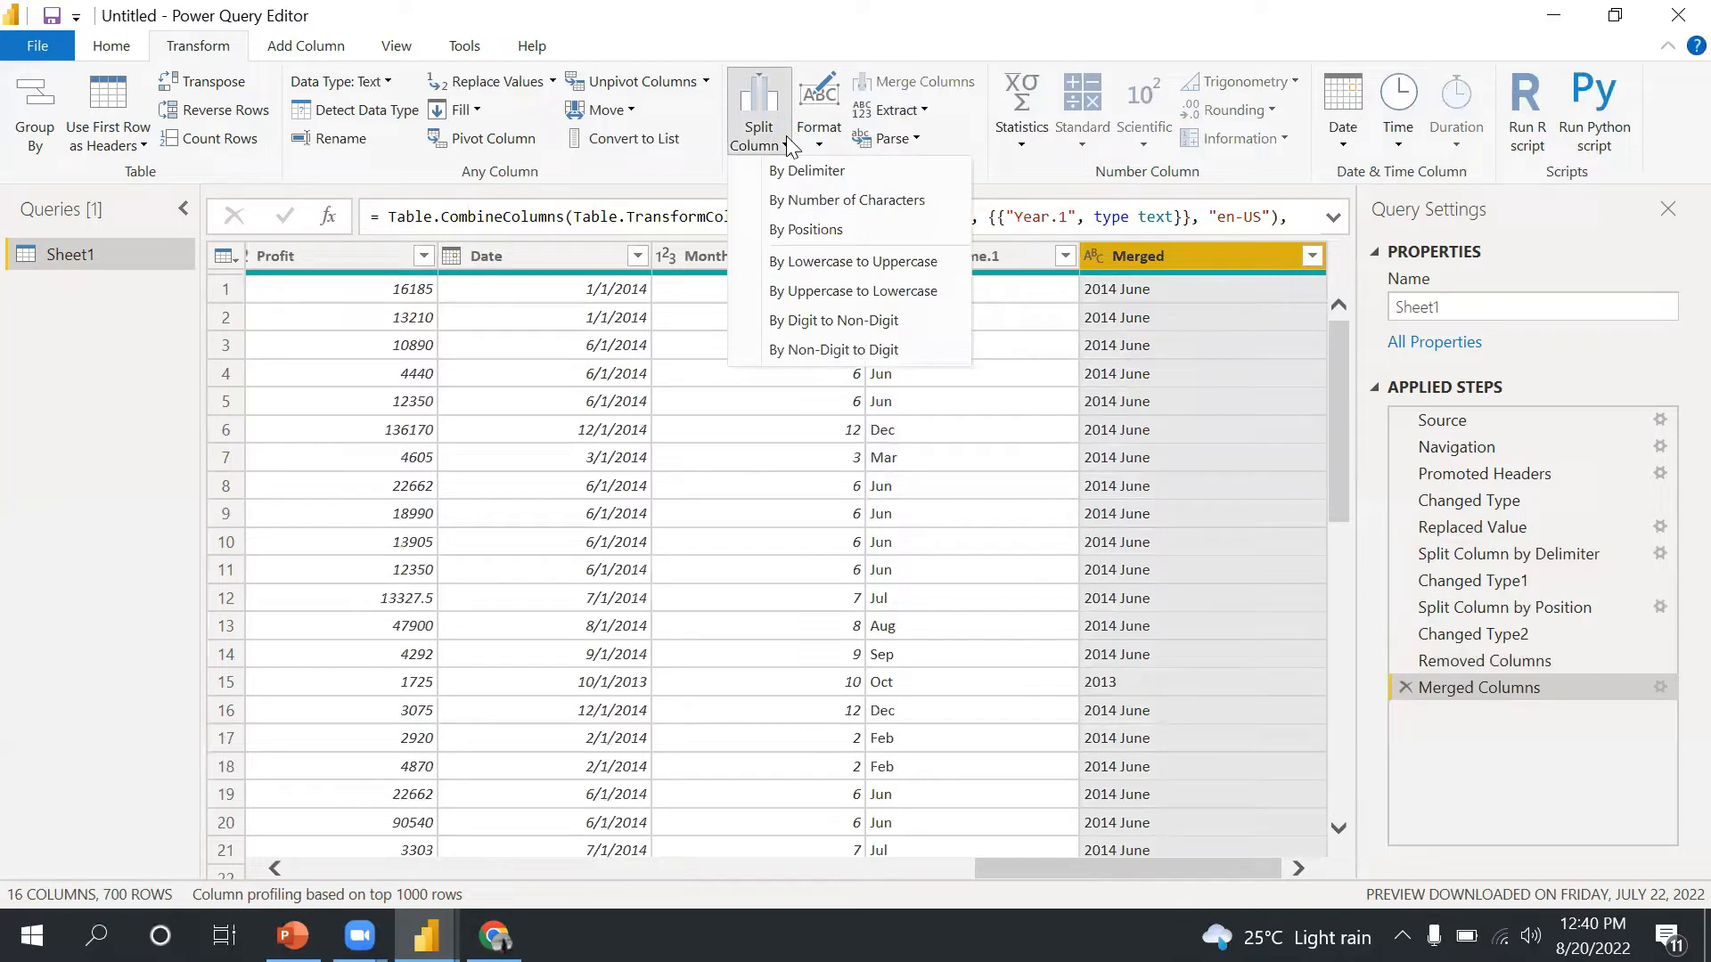
pyautogui.click(854, 322)
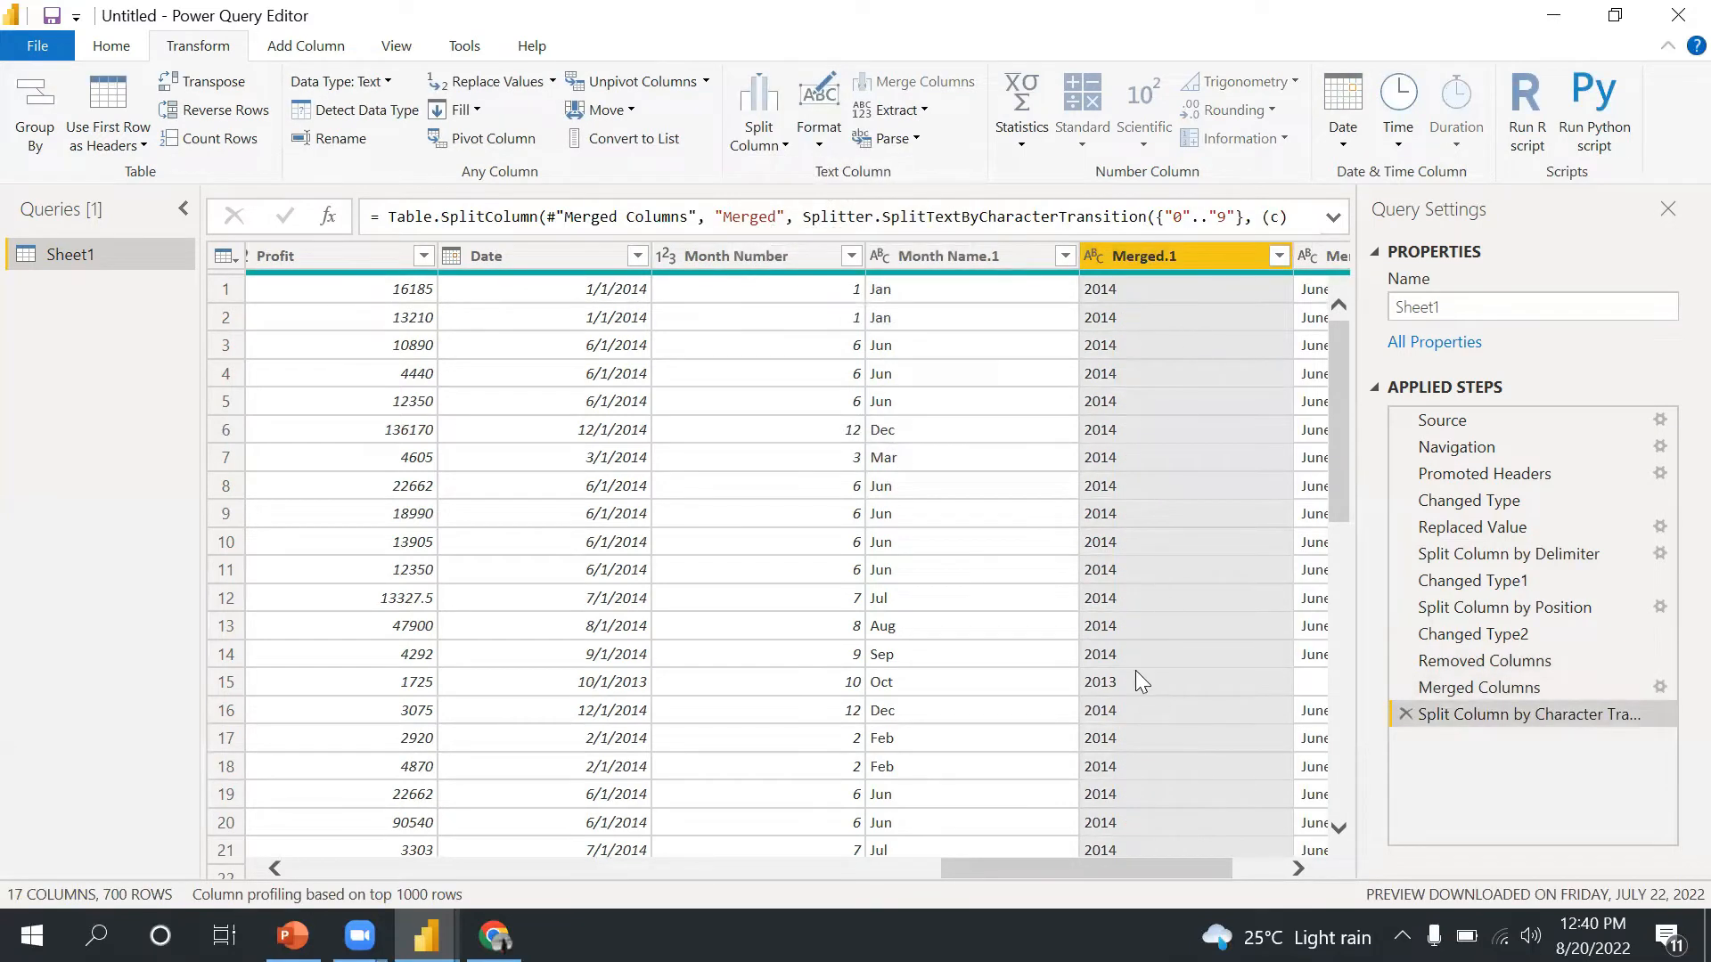
pyautogui.moveTo(1146, 868); pyautogui.dragTo(1194, 868)
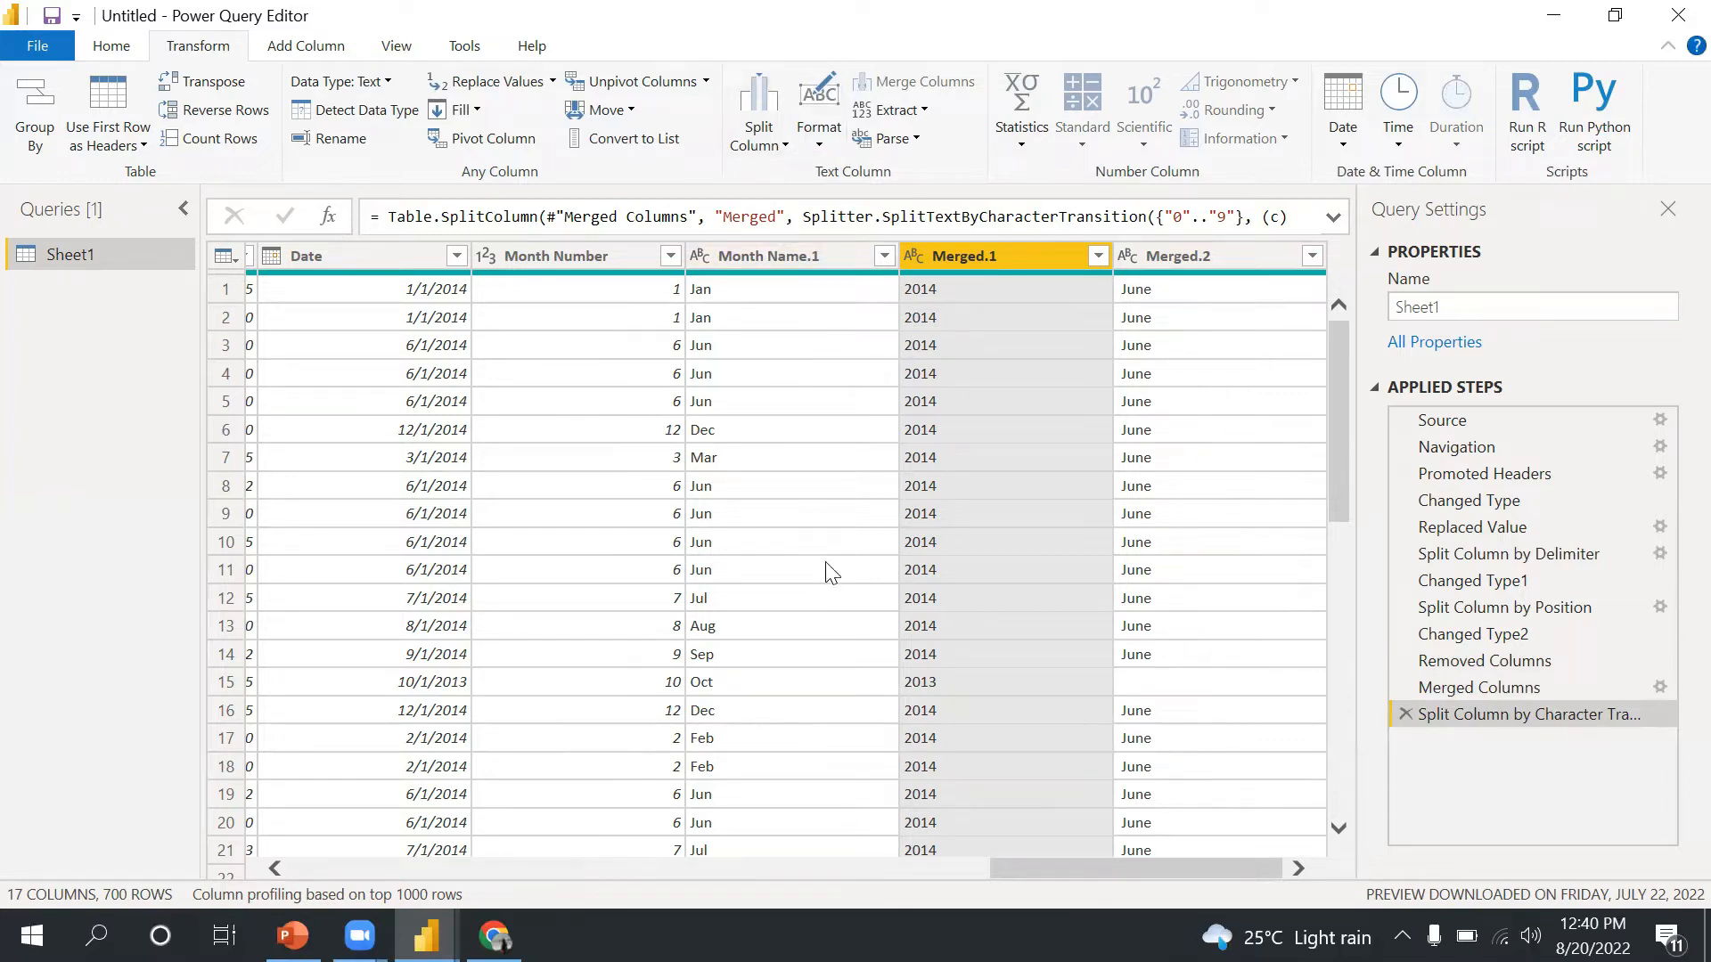
pyautogui.moveTo(1048, 859); pyautogui.dragTo(872, 857)
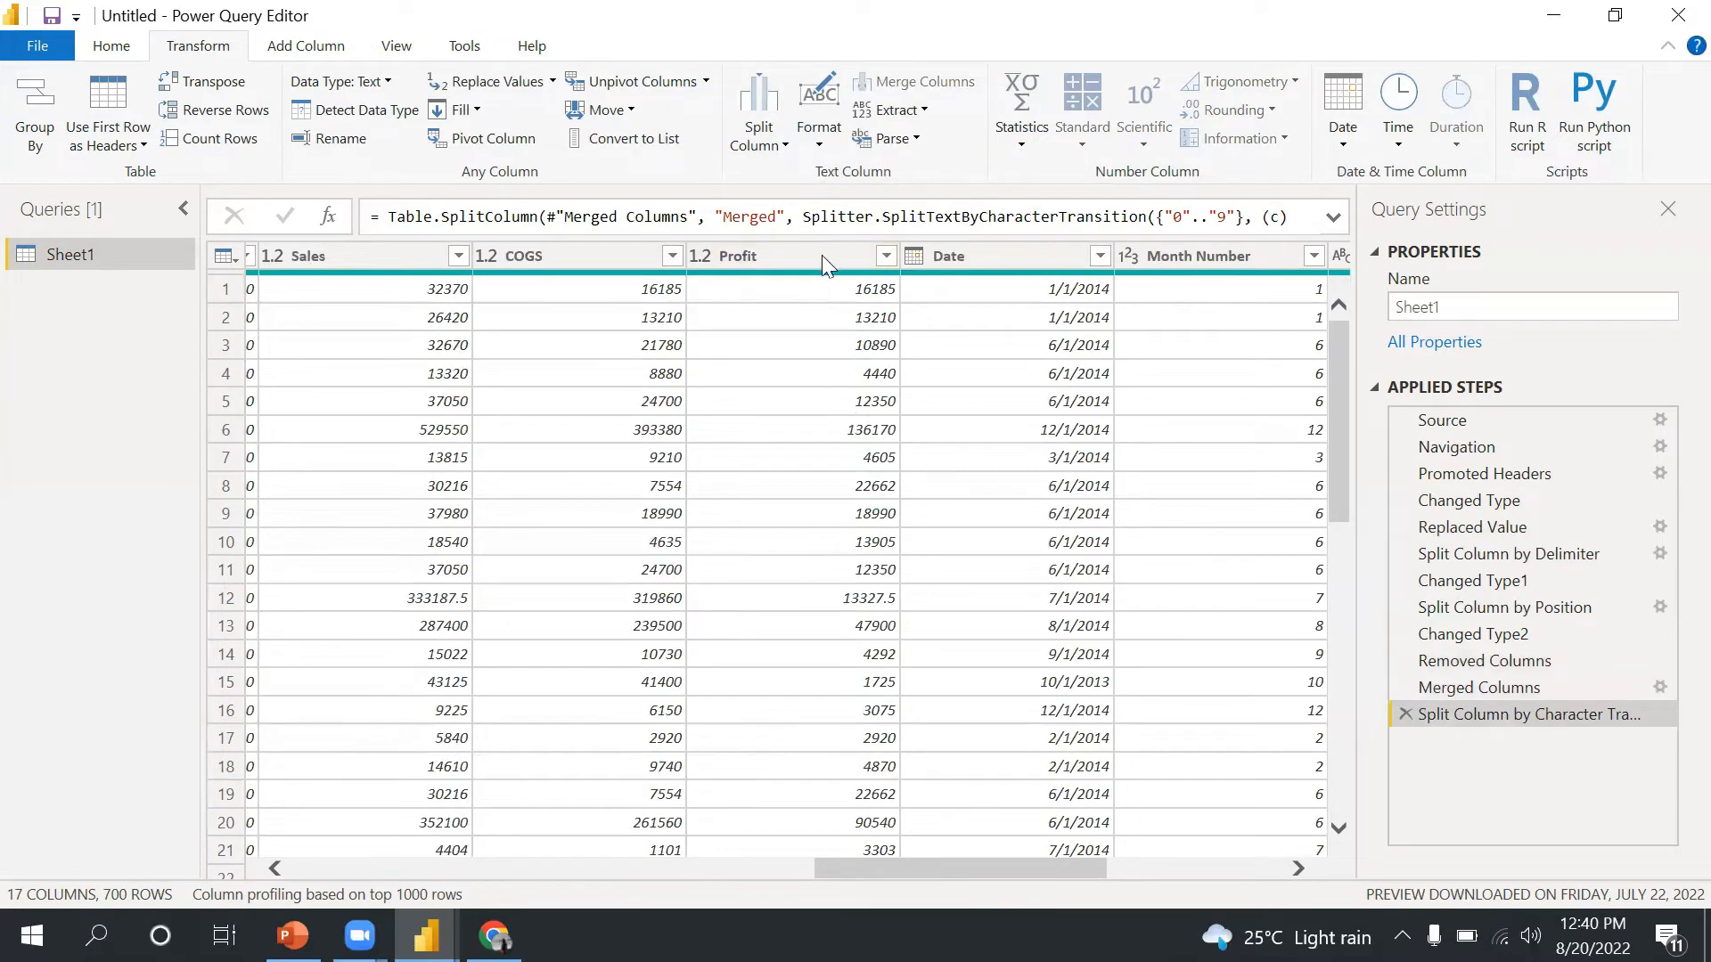
pyautogui.click(813, 138)
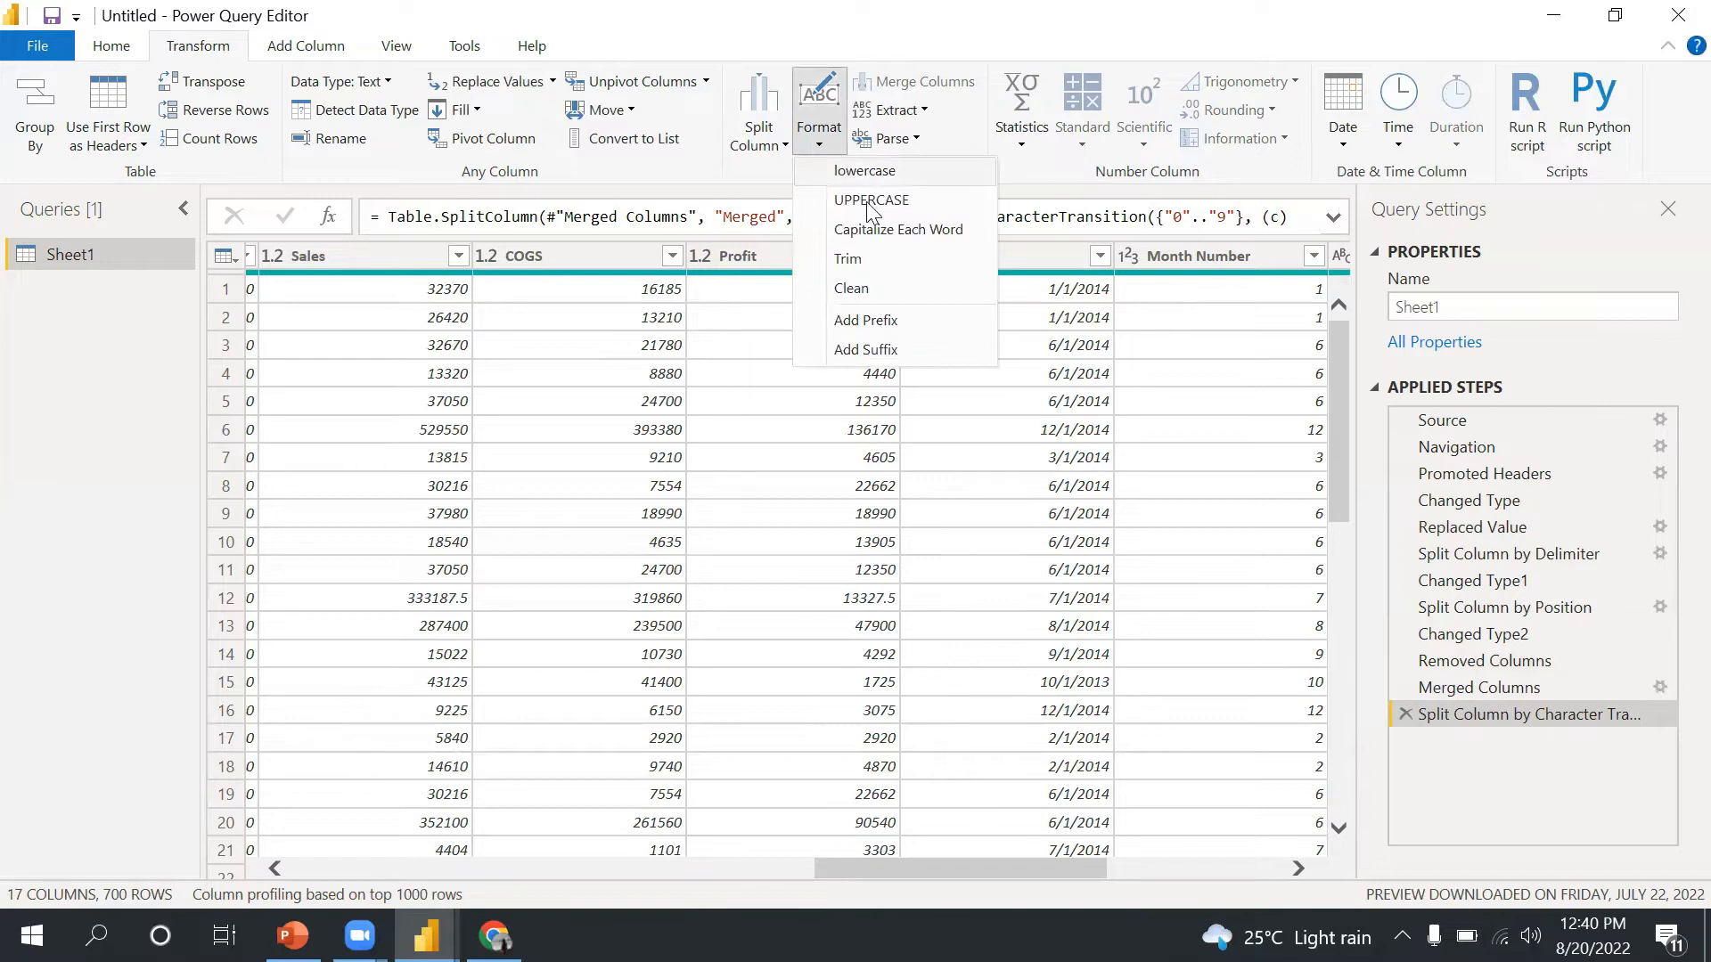
pyautogui.click(926, 866)
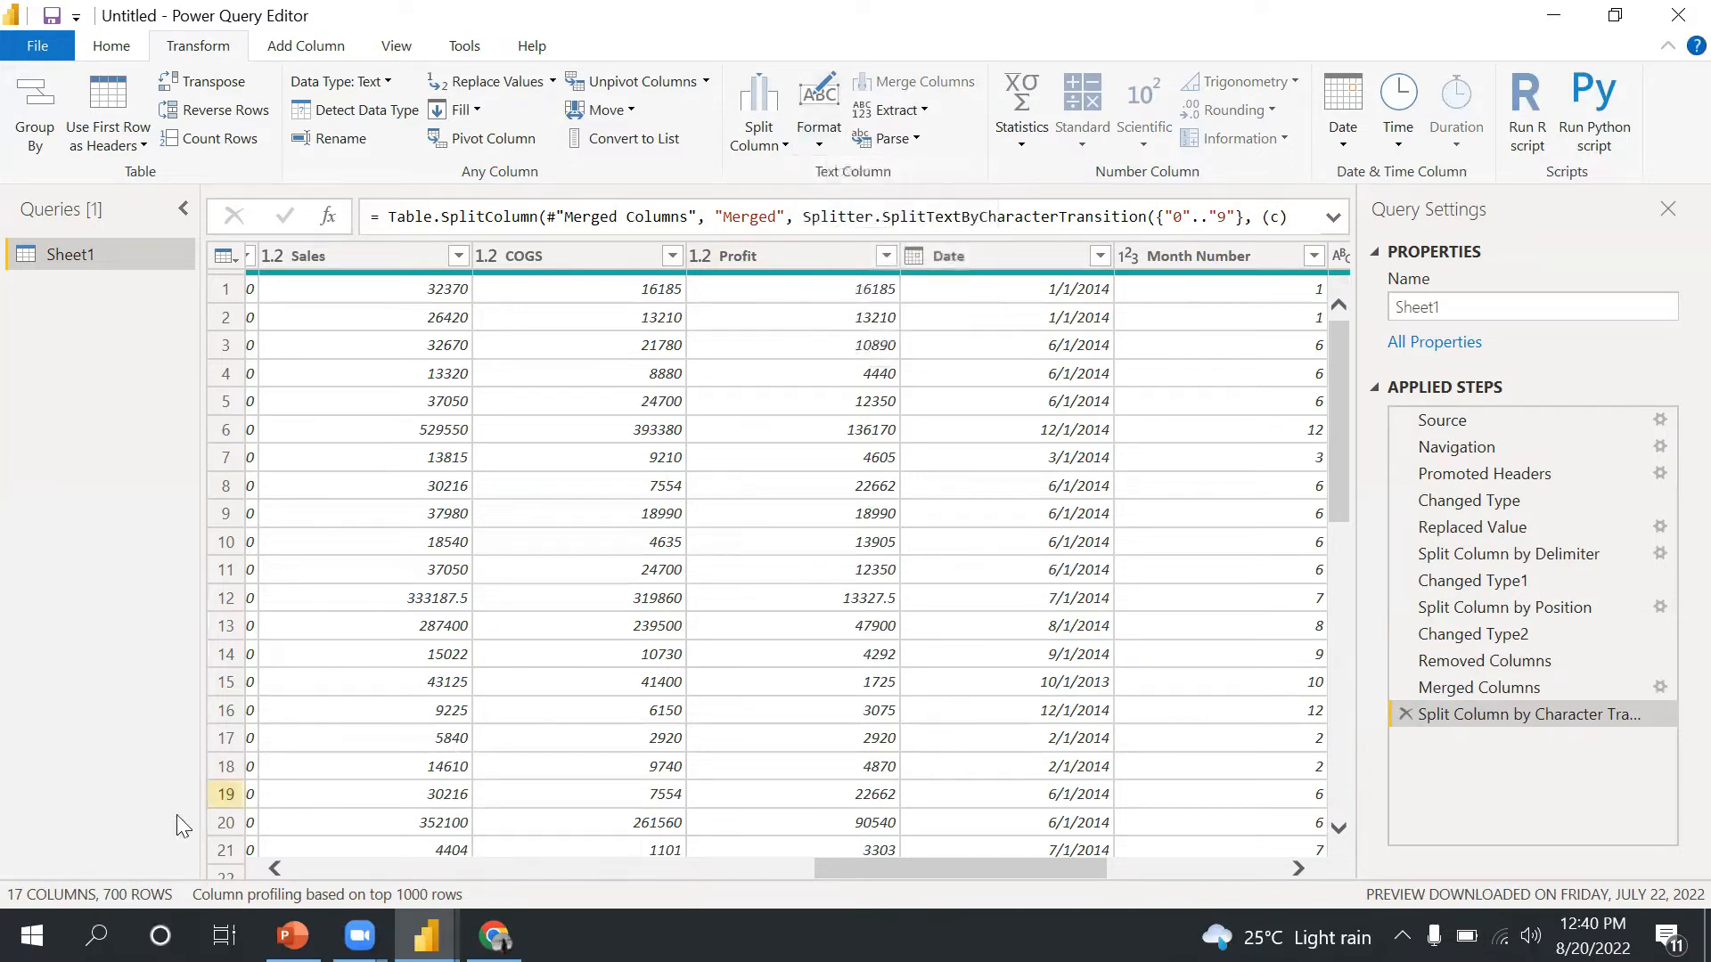
# - Convert the Segment column's text to lowercase
pyautogui.moveTo(878, 868); pyautogui.dragTo(357, 868)
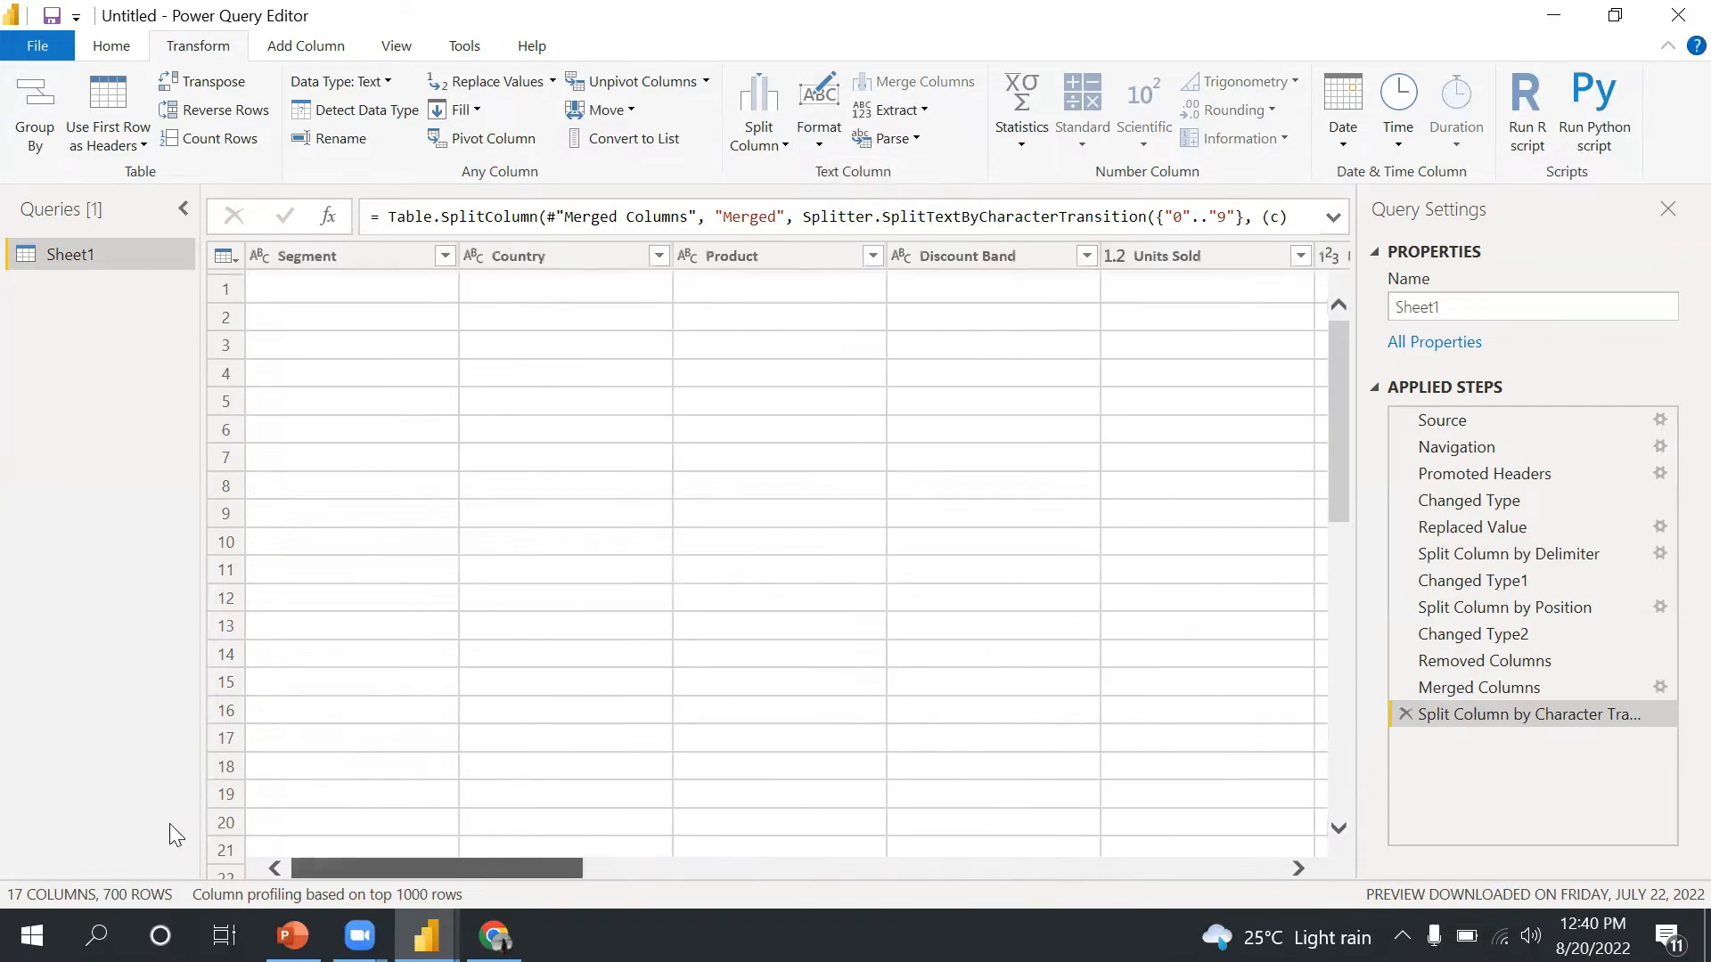
pyautogui.click(334, 250)
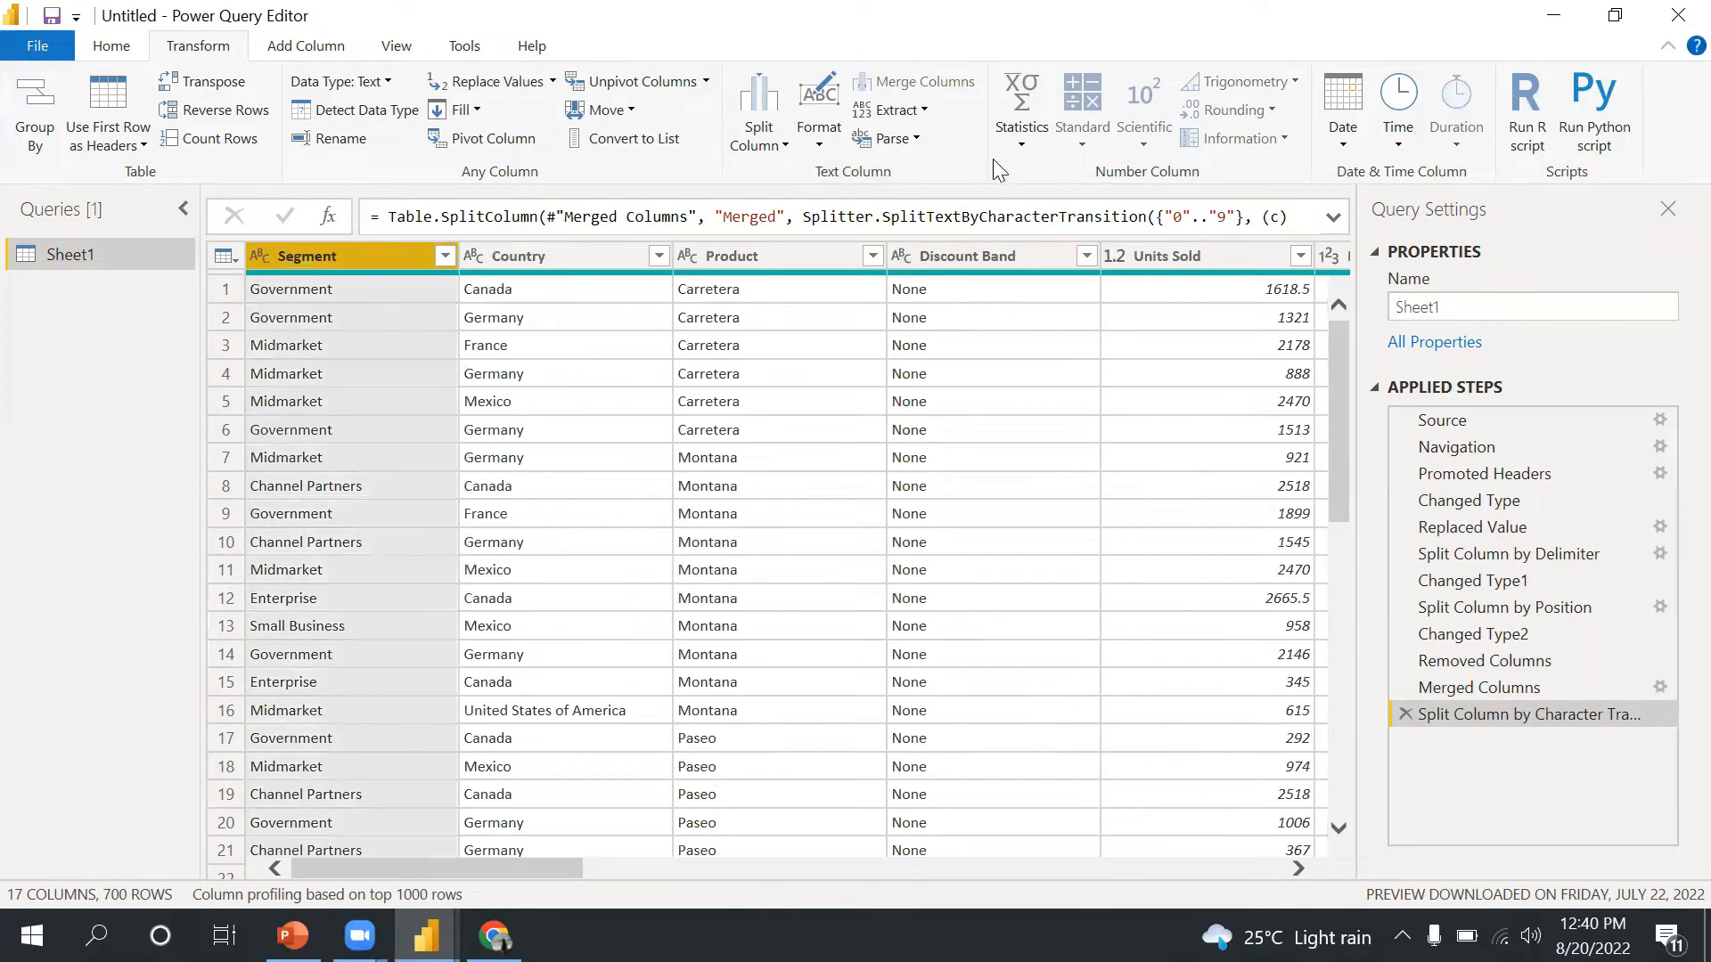
pyautogui.click(821, 133)
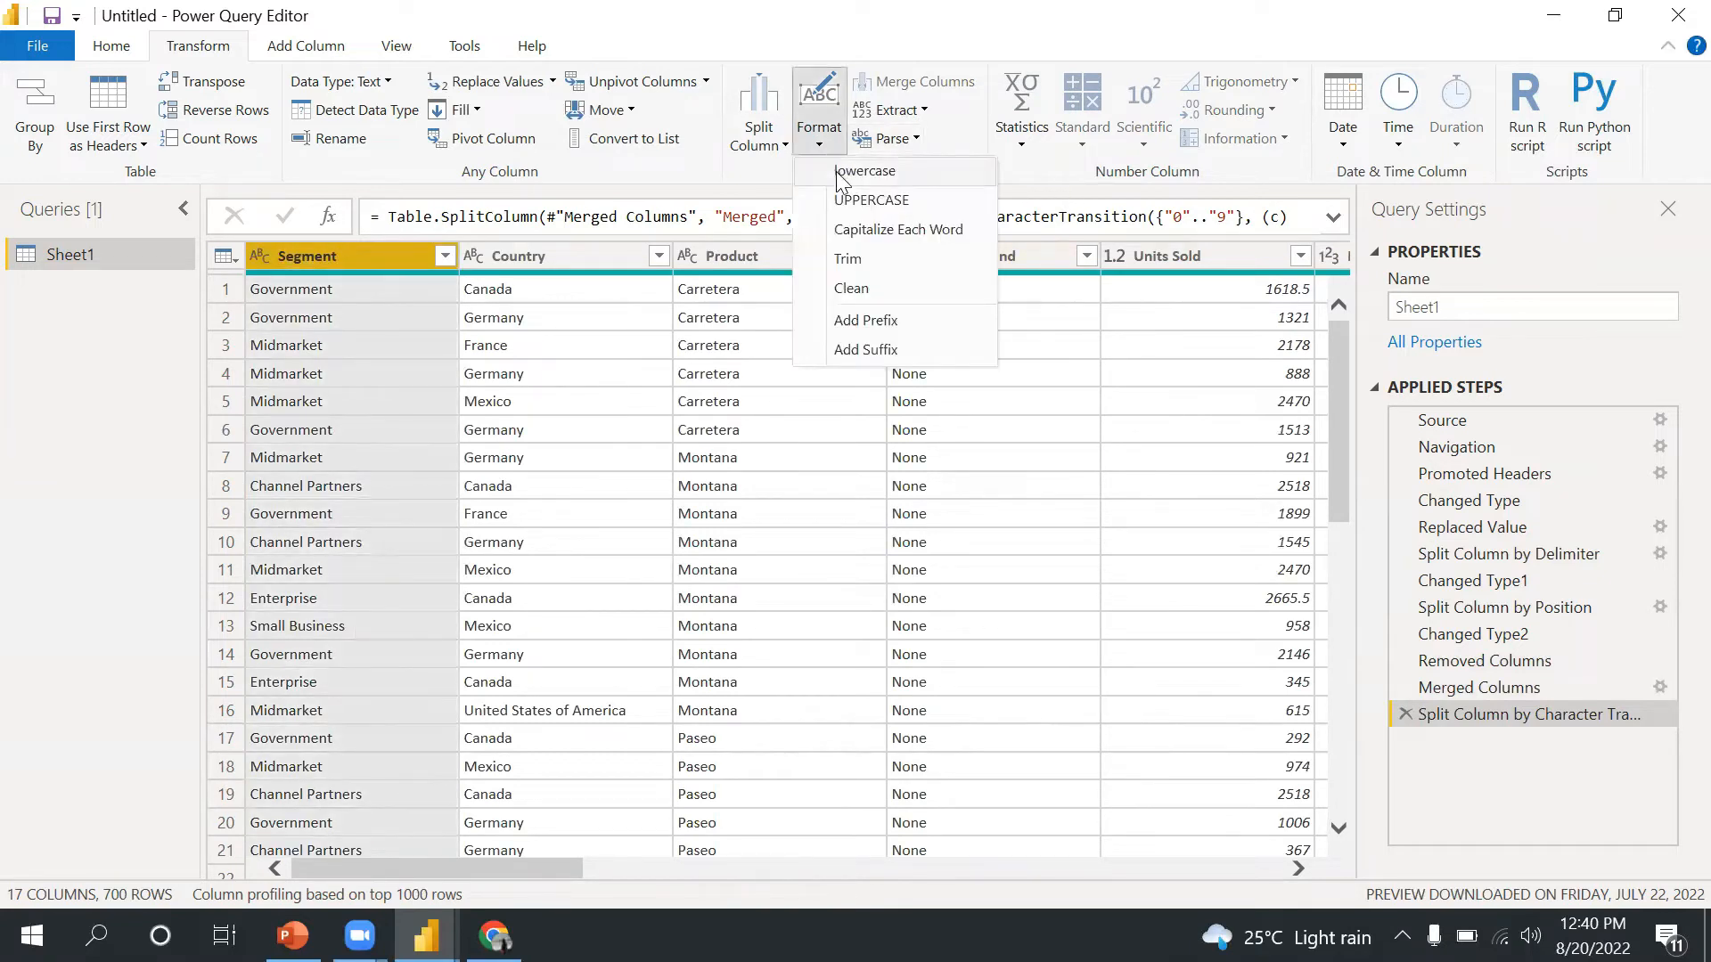
pyautogui.click(842, 171)
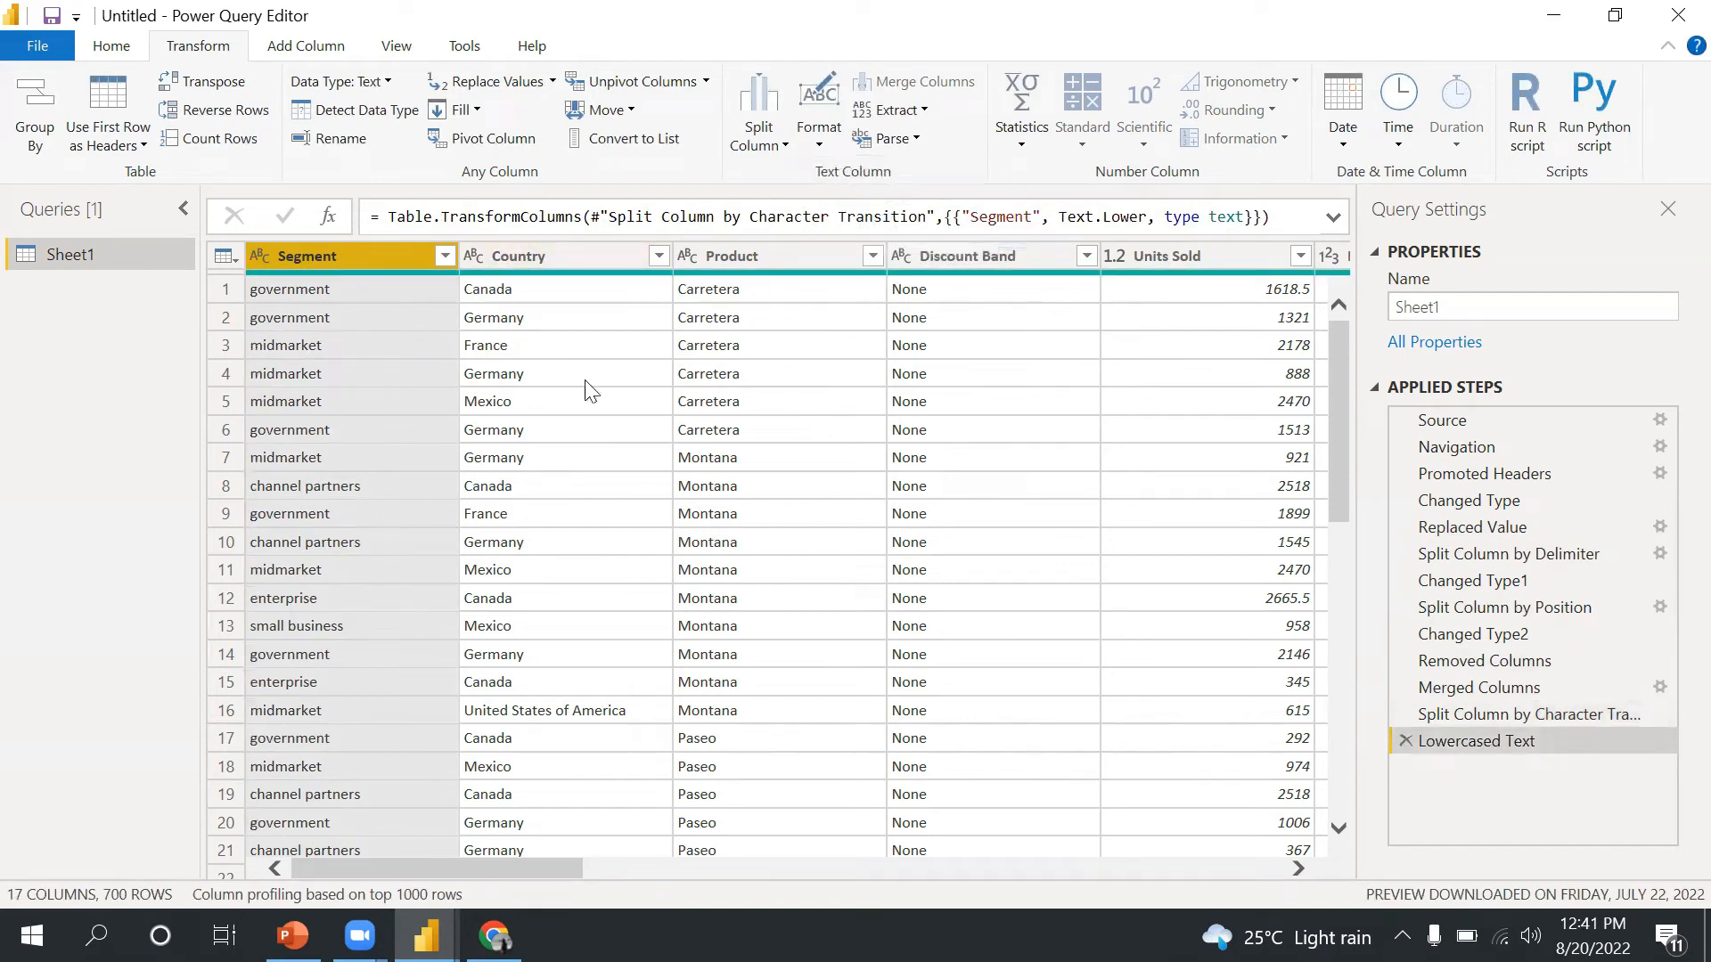
# - Apply UPPERCASE and afterwards Capitalize Each Word formatting to the Segment column
pyautogui.click(819, 138)
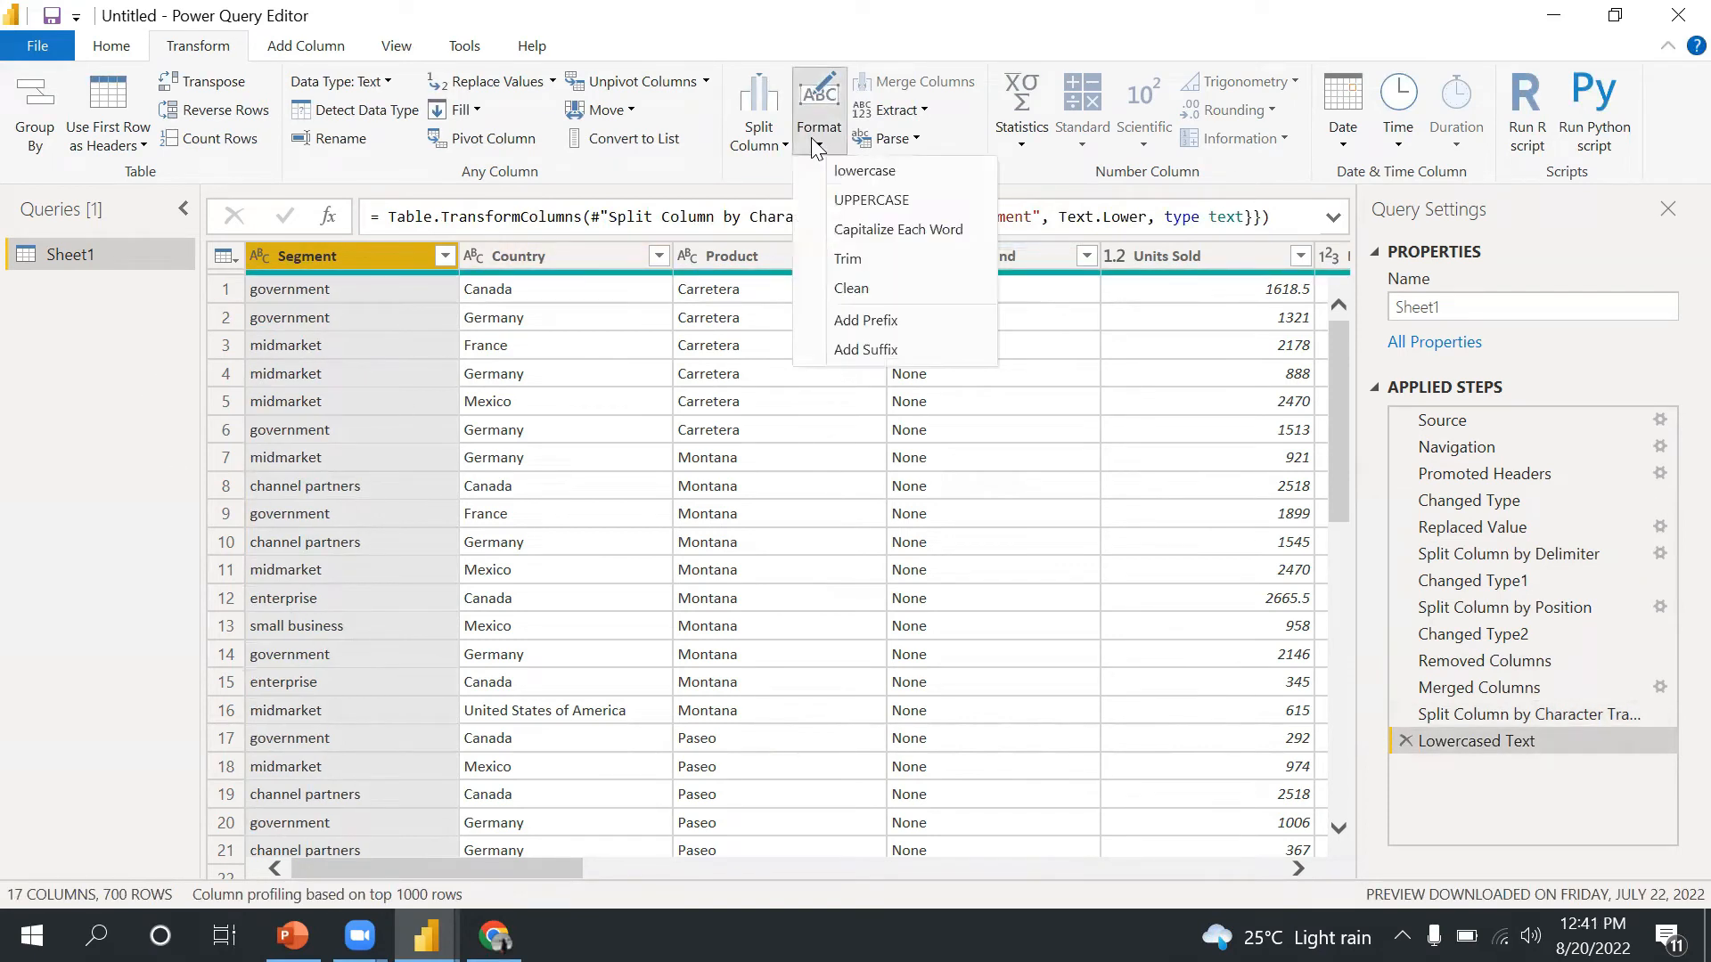
pyautogui.click(842, 202)
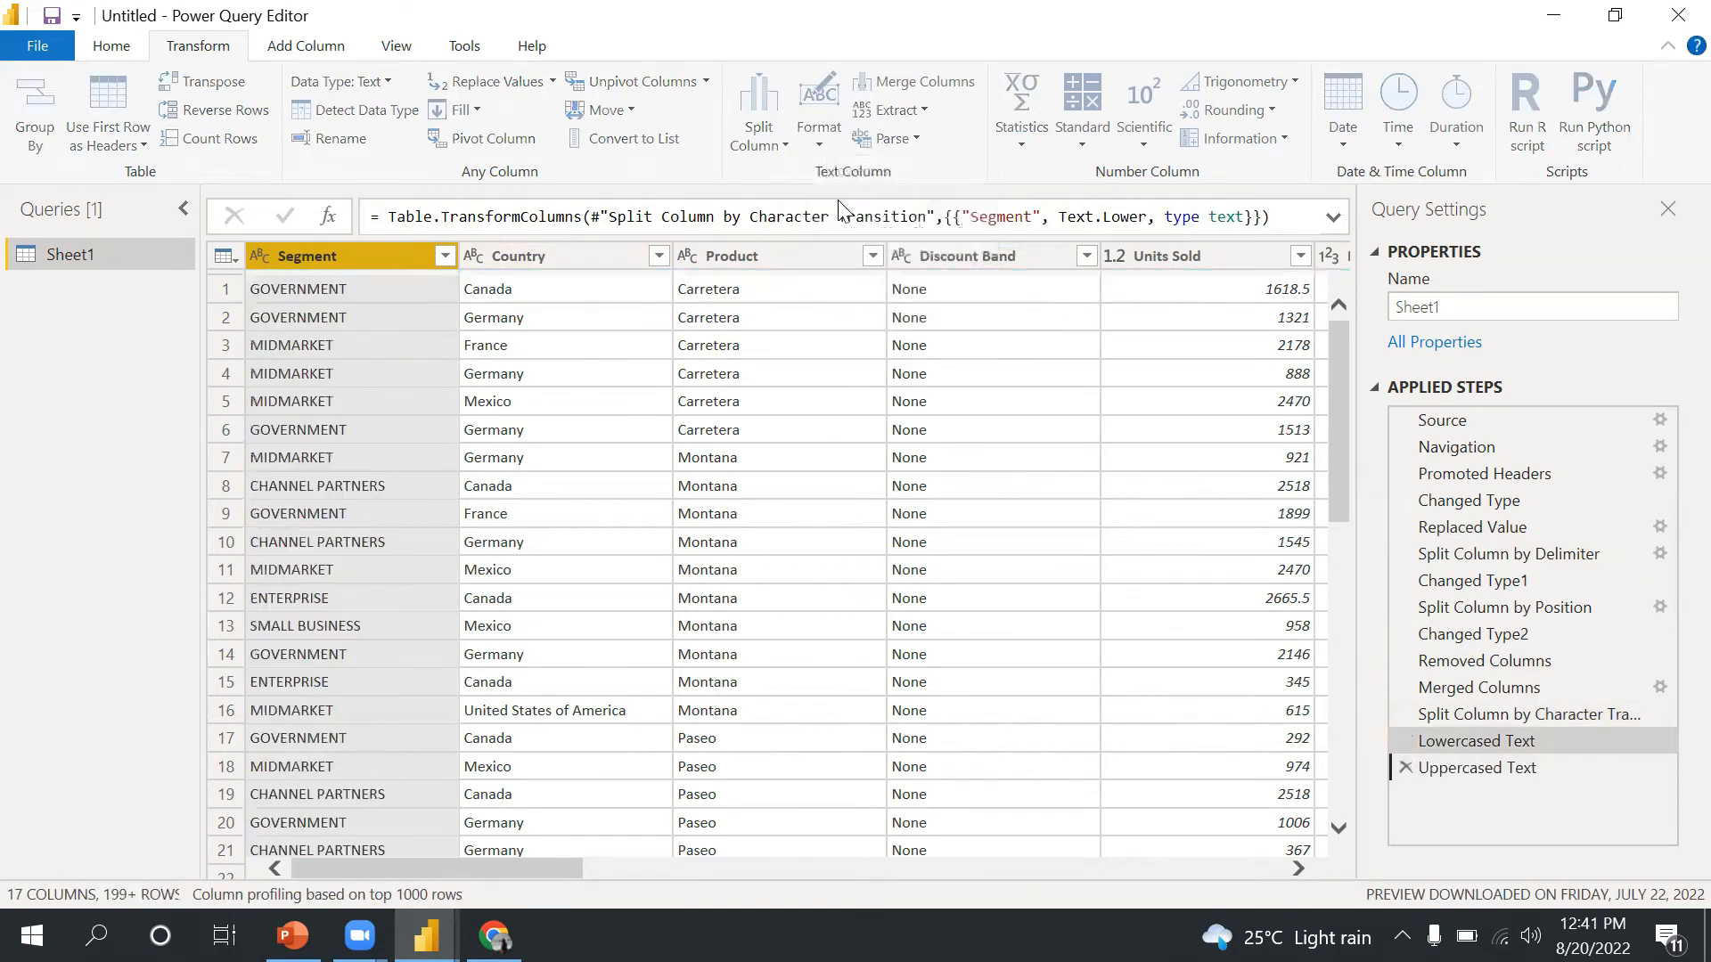
pyautogui.click(824, 155)
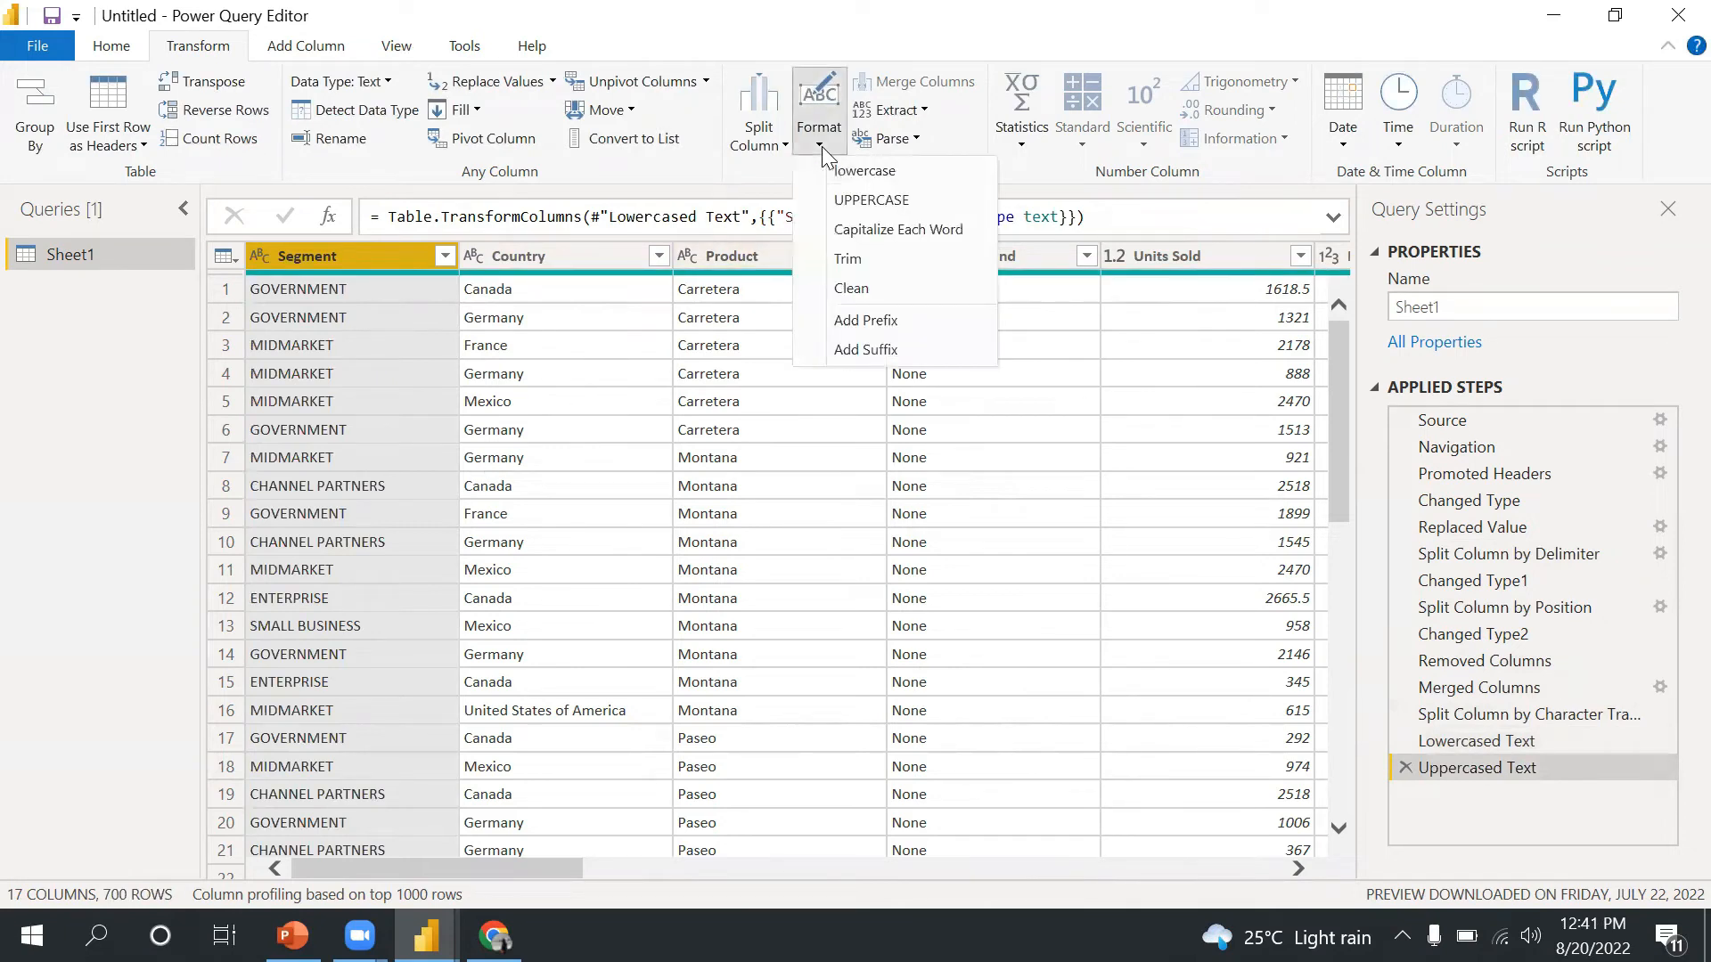
pyautogui.click(811, 236)
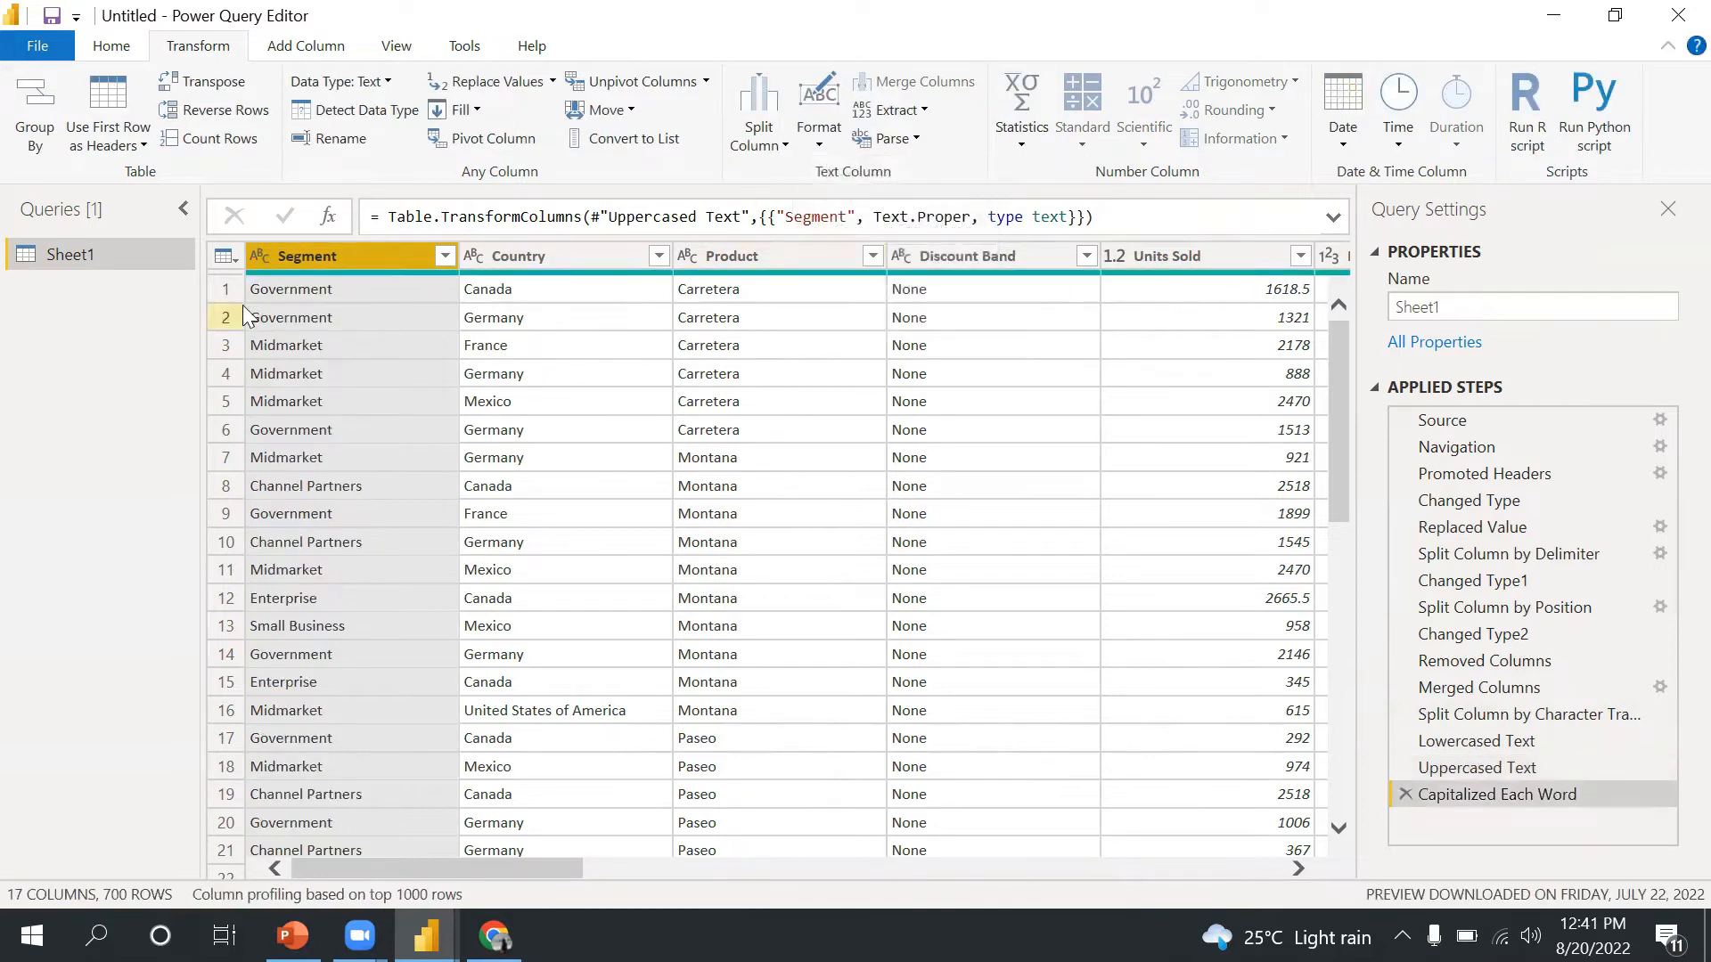
# - Start a new manually entered table and name it Dummy
pyautogui.click(825, 155)
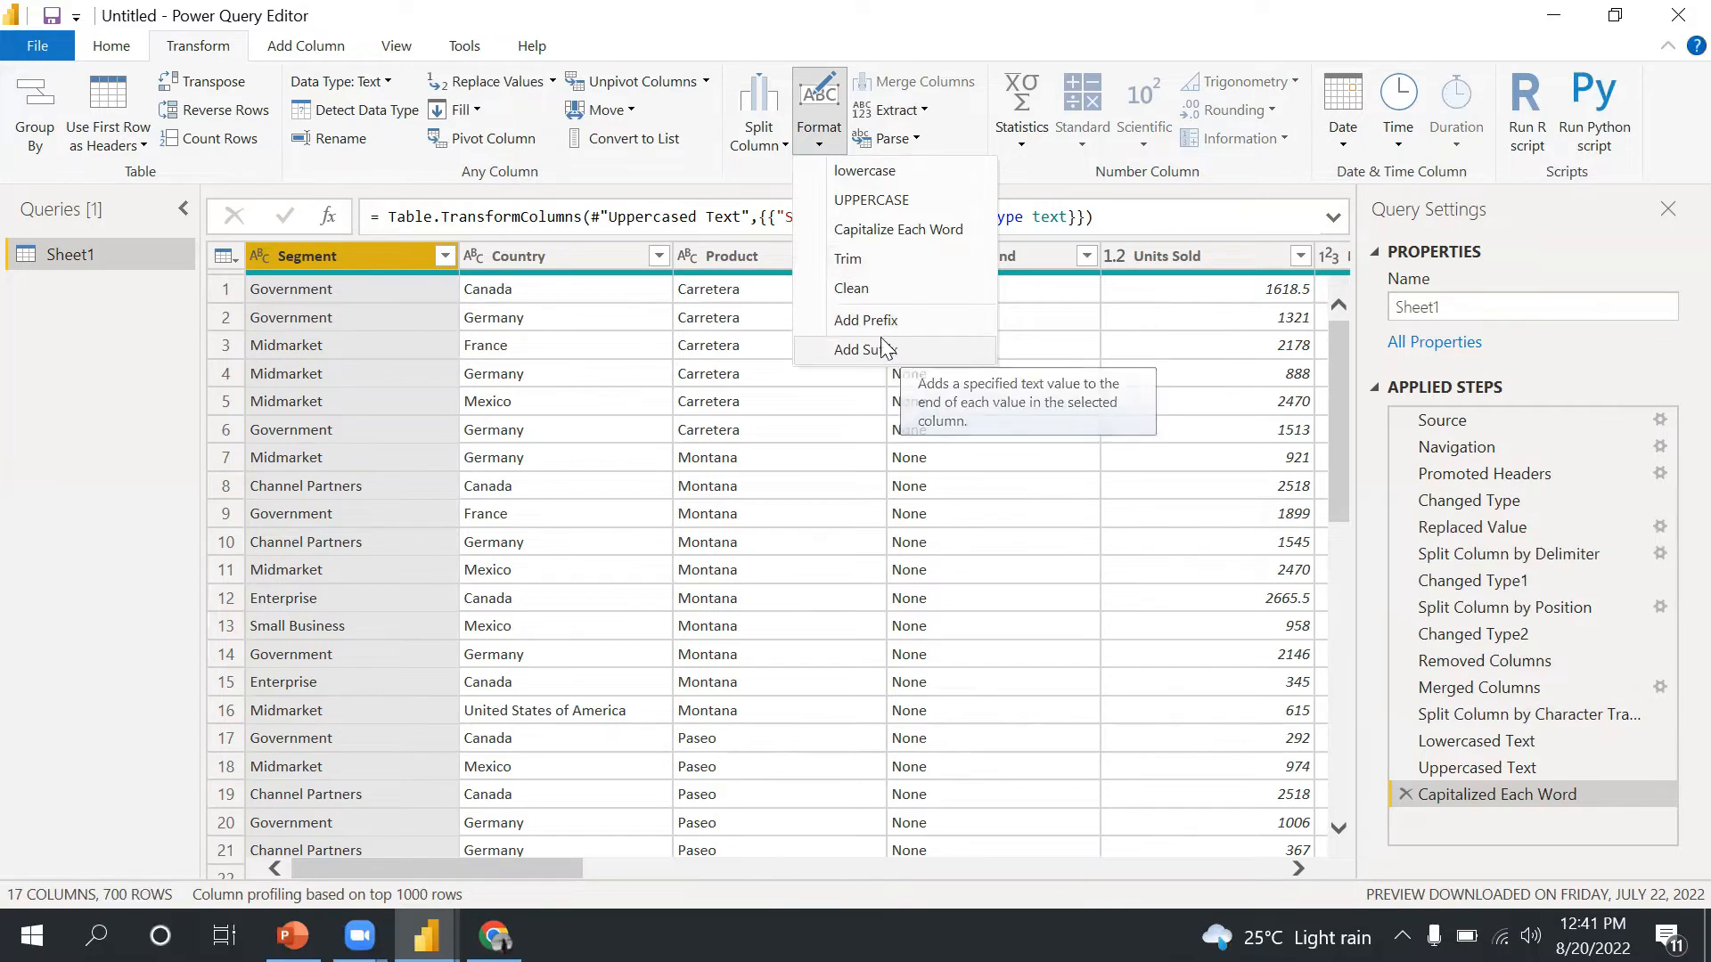
pyautogui.click(563, 181)
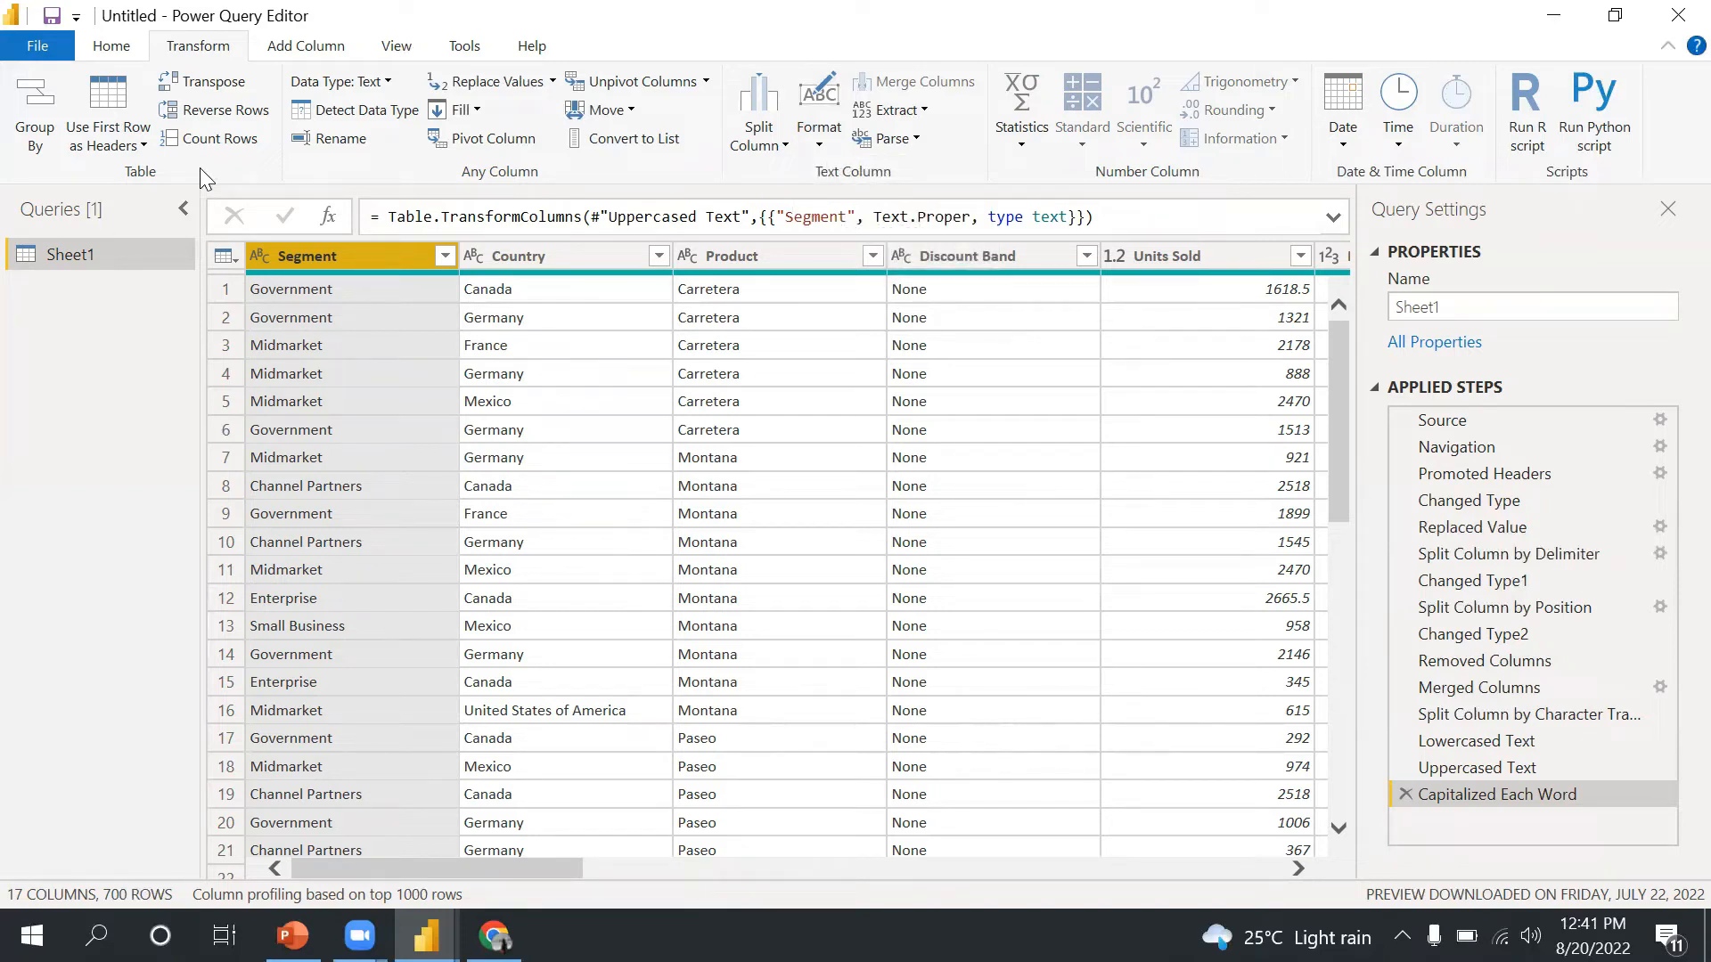
pyautogui.click(111, 46)
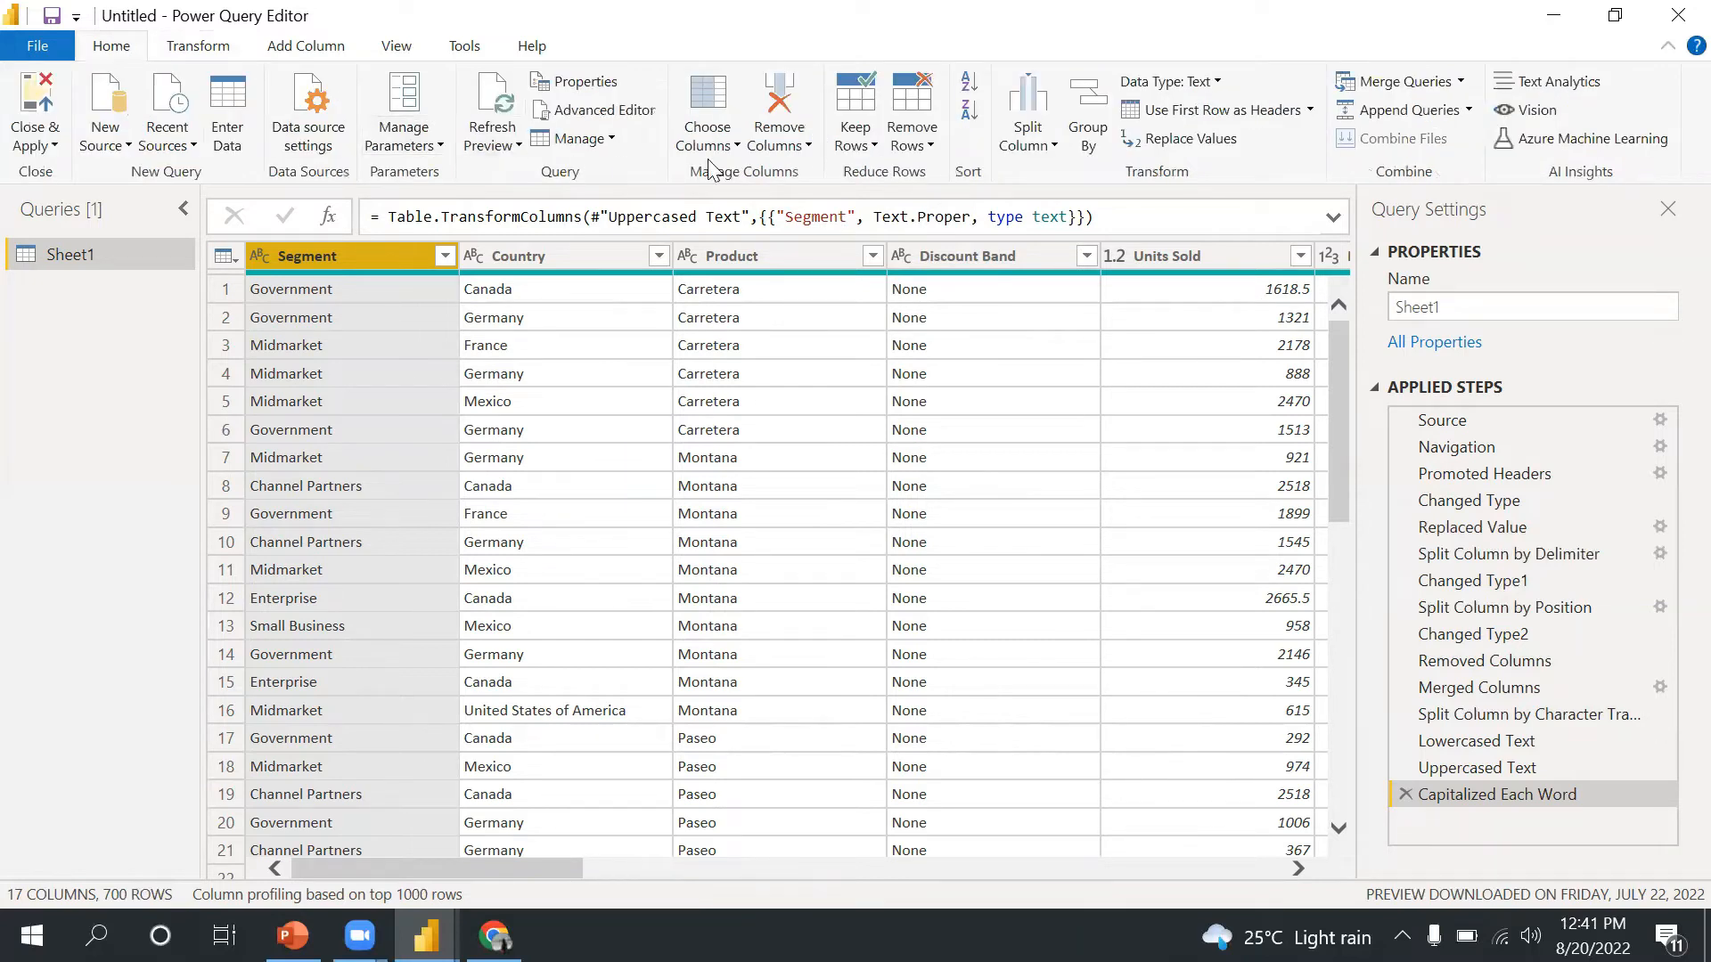
pyautogui.click(230, 145)
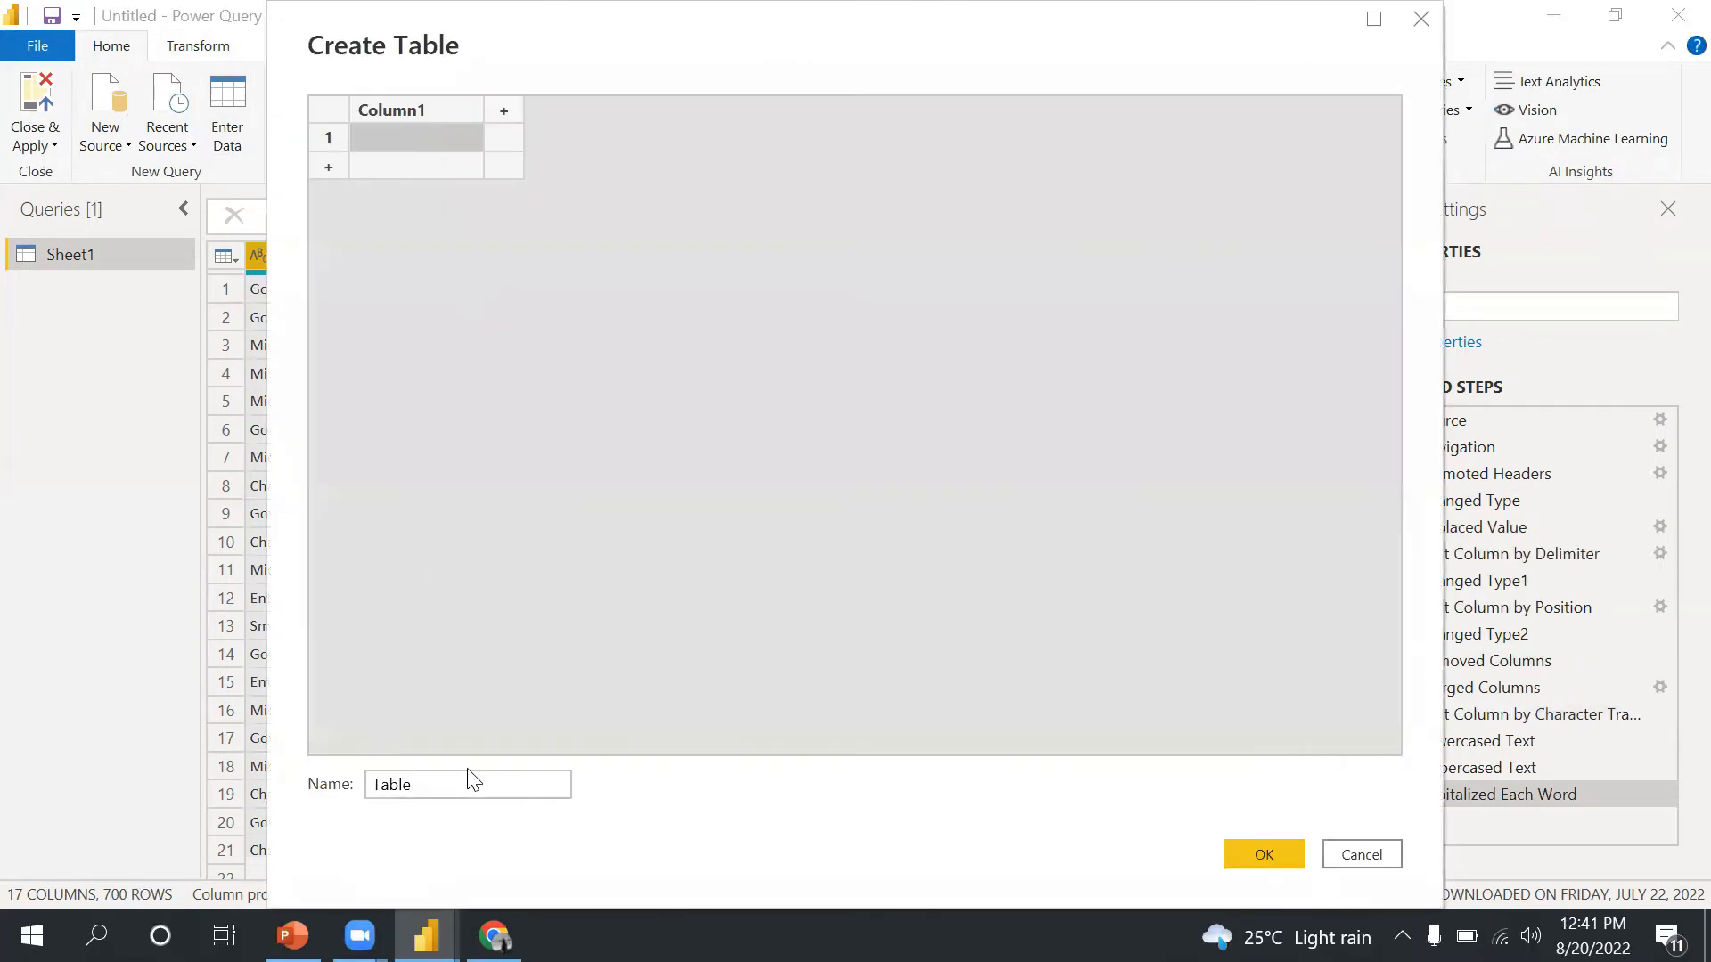
pyautogui.moveTo(463, 777); pyautogui.dragTo(271, 776)
pyautogui.write('Dummy')
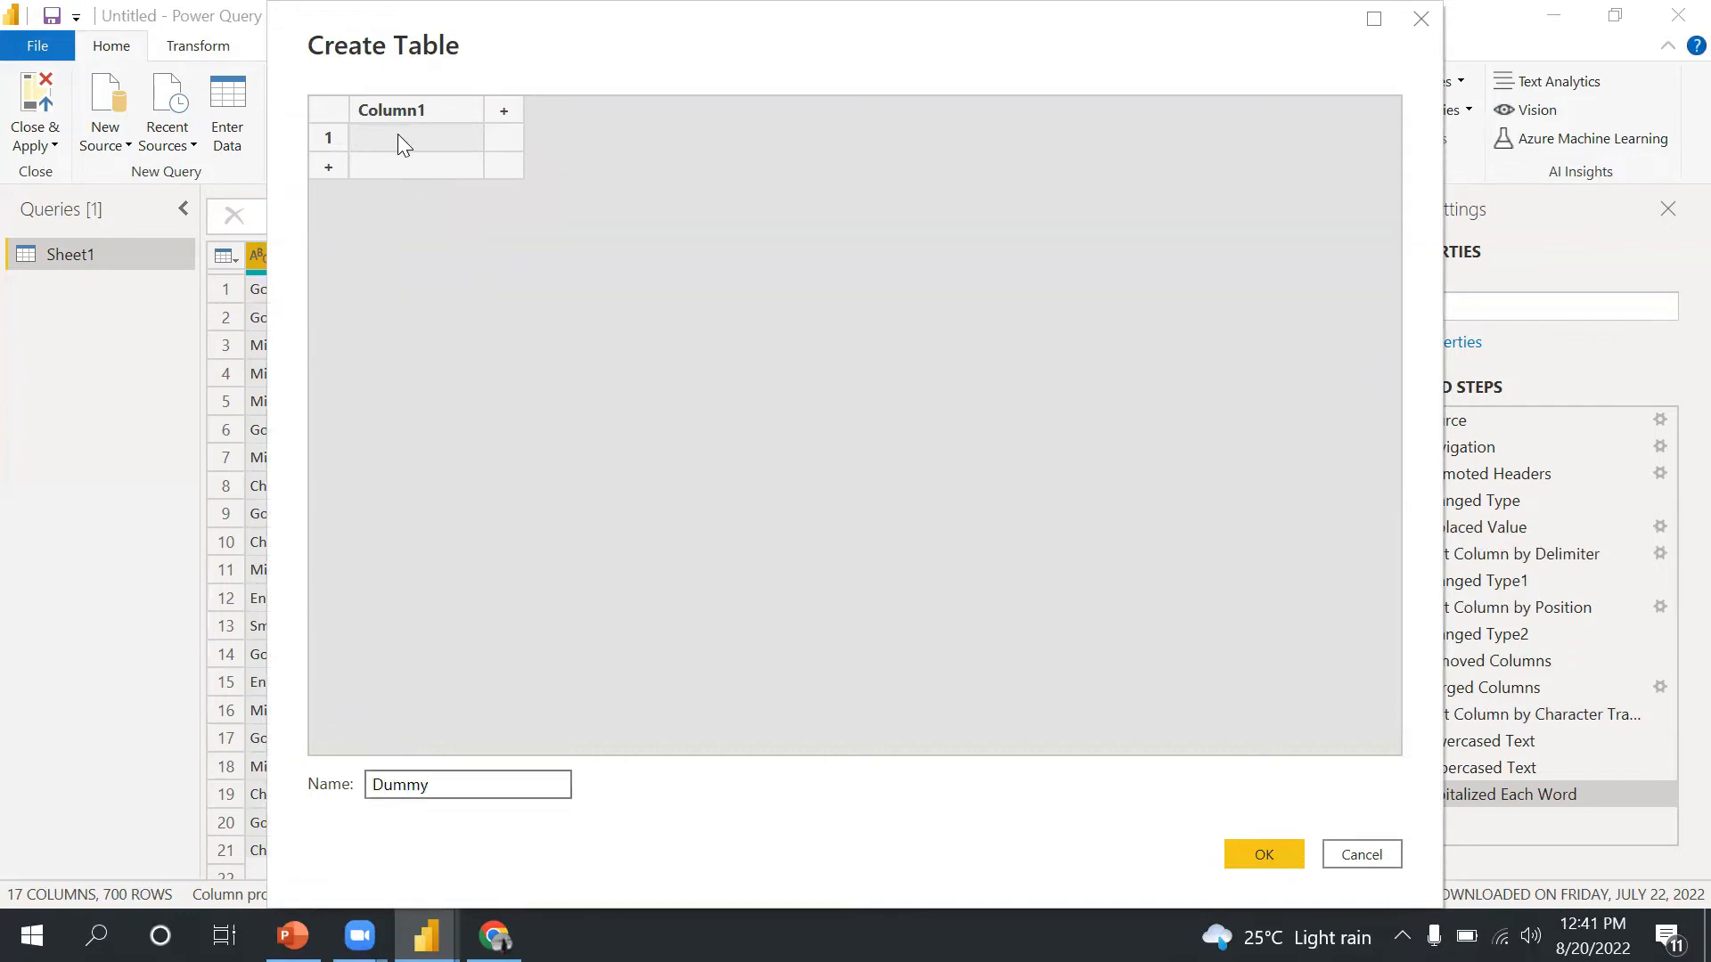
# - Rename the table's column to Name and enter three first names as its rows, creating the Dummy query
pyautogui.doubleClick(412, 107)
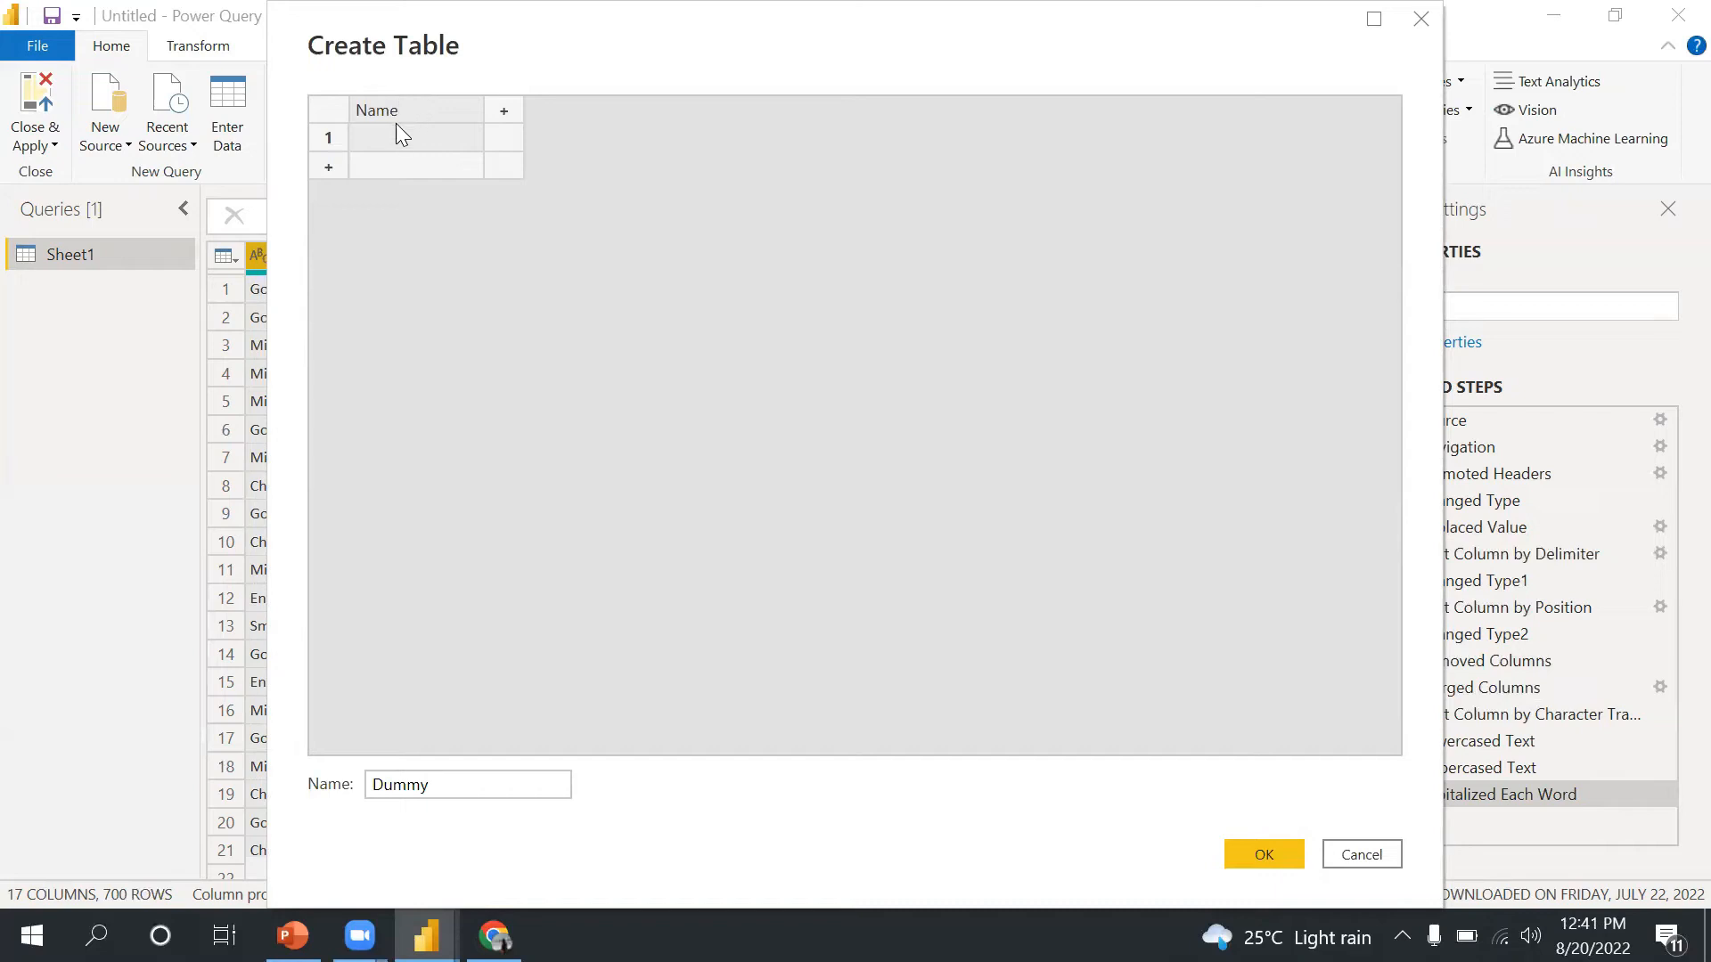
pyautogui.click(389, 138)
pyautogui.write('Jo')
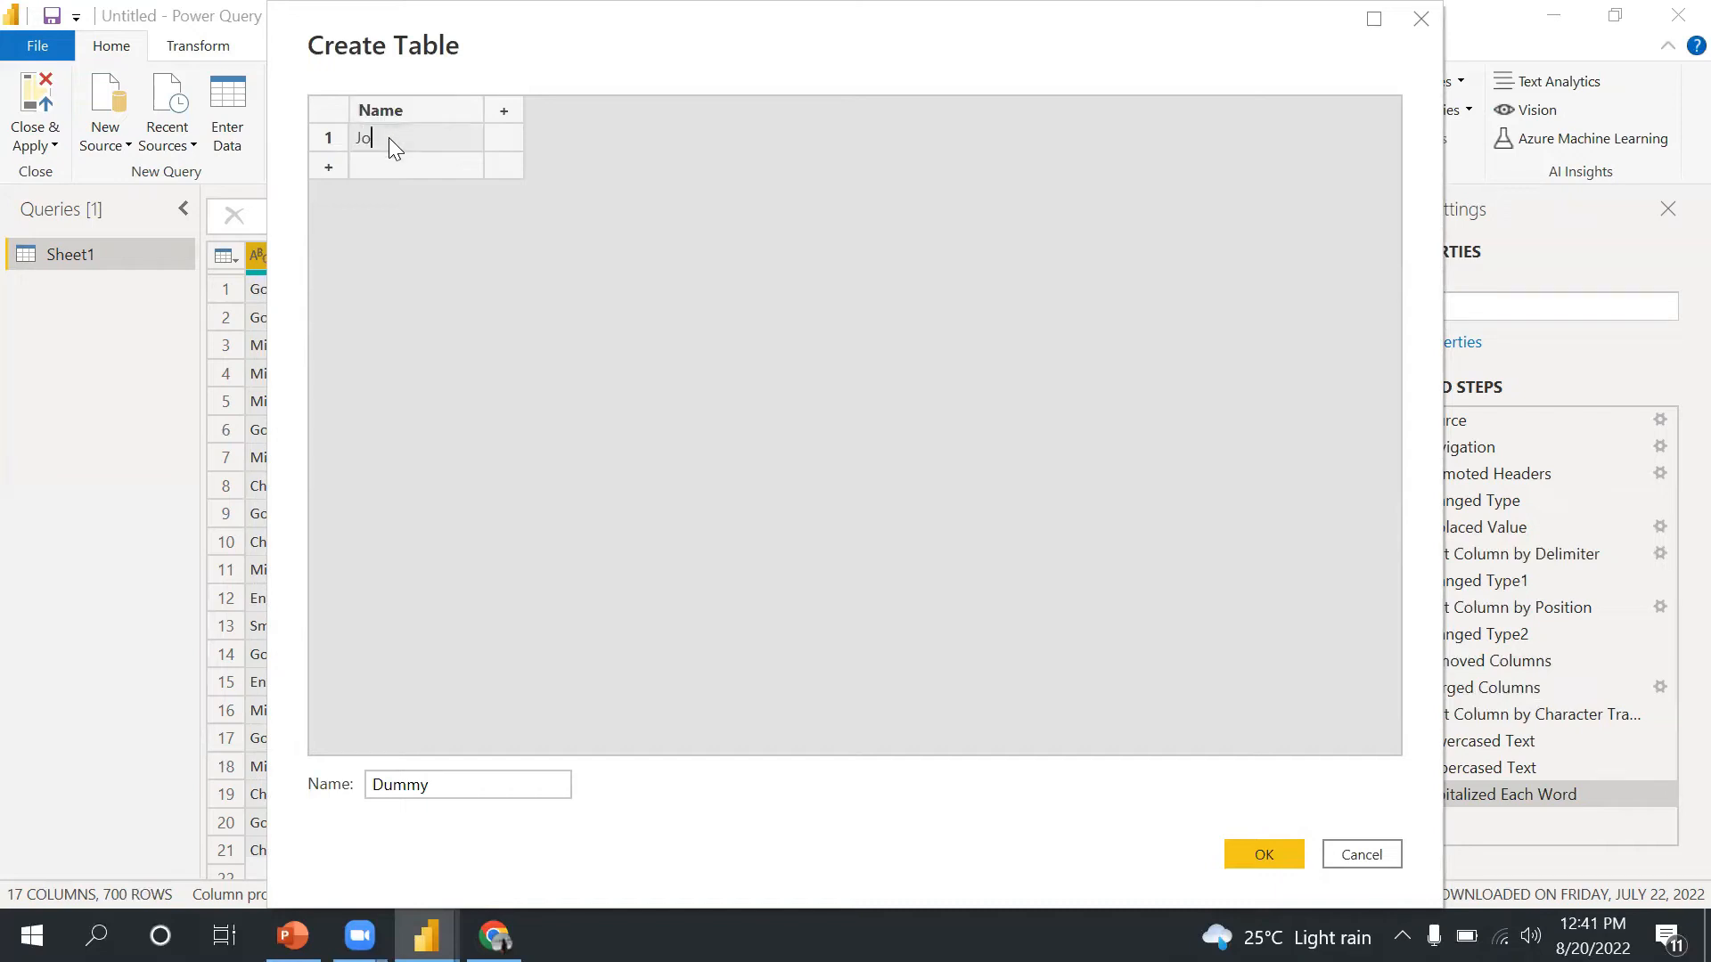
pyautogui.write('hn')
pyautogui.click(390, 165)
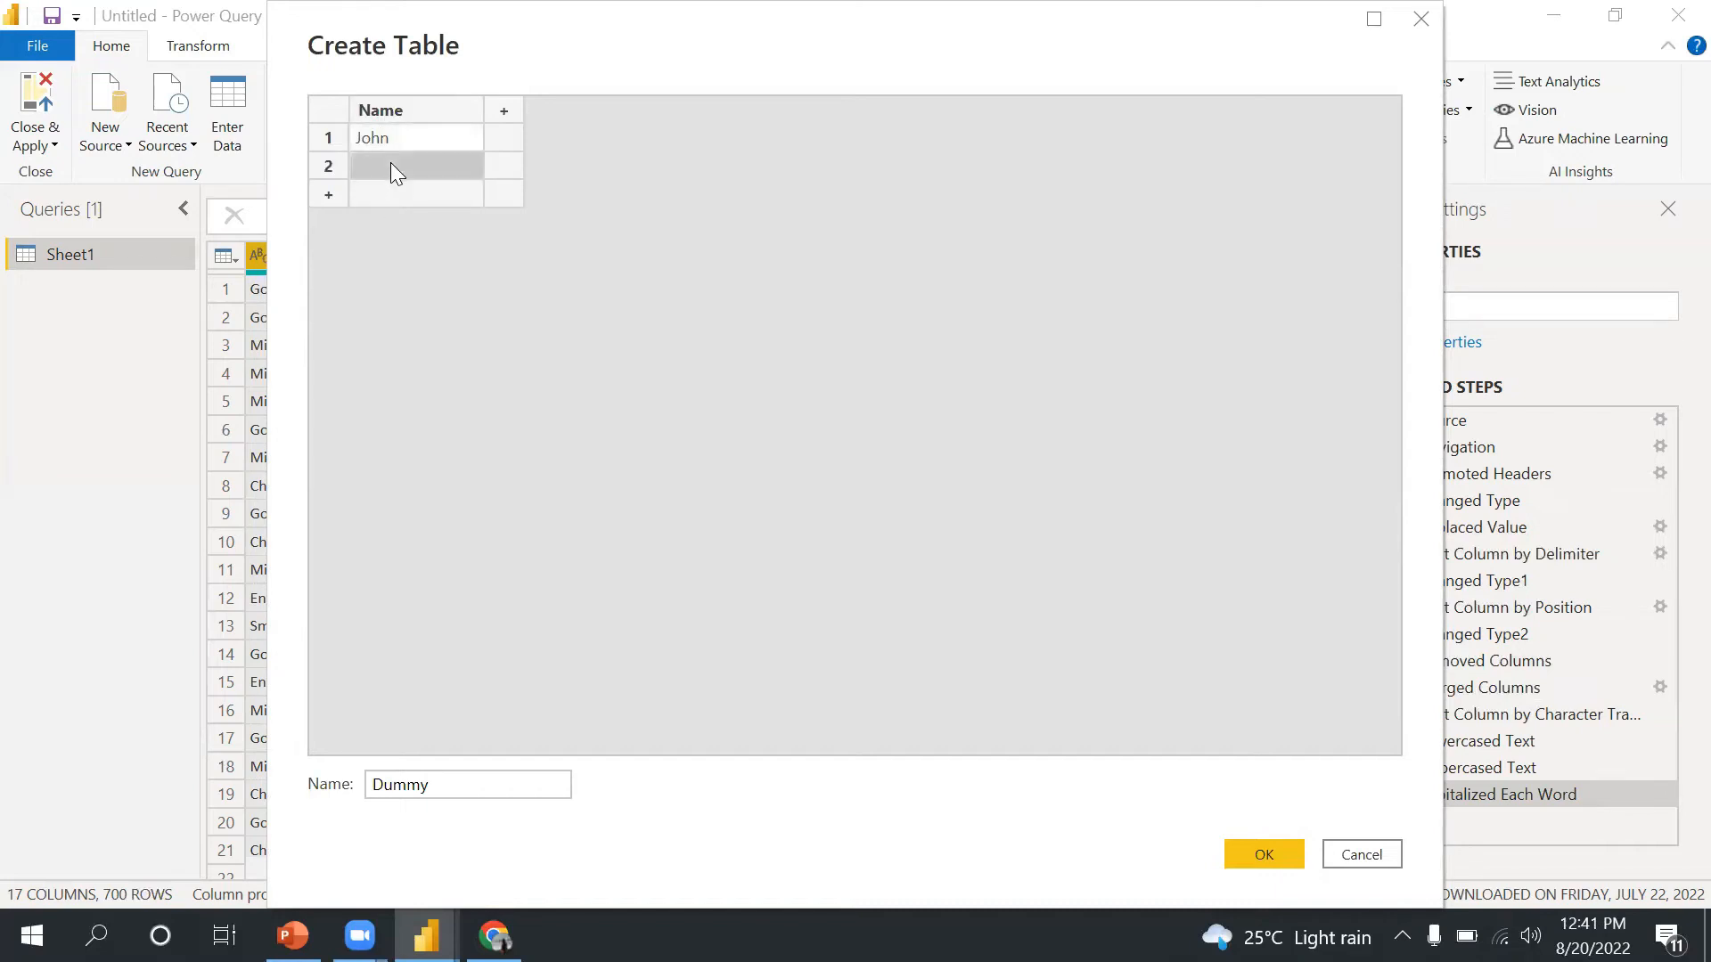
pyautogui.write('Mike')
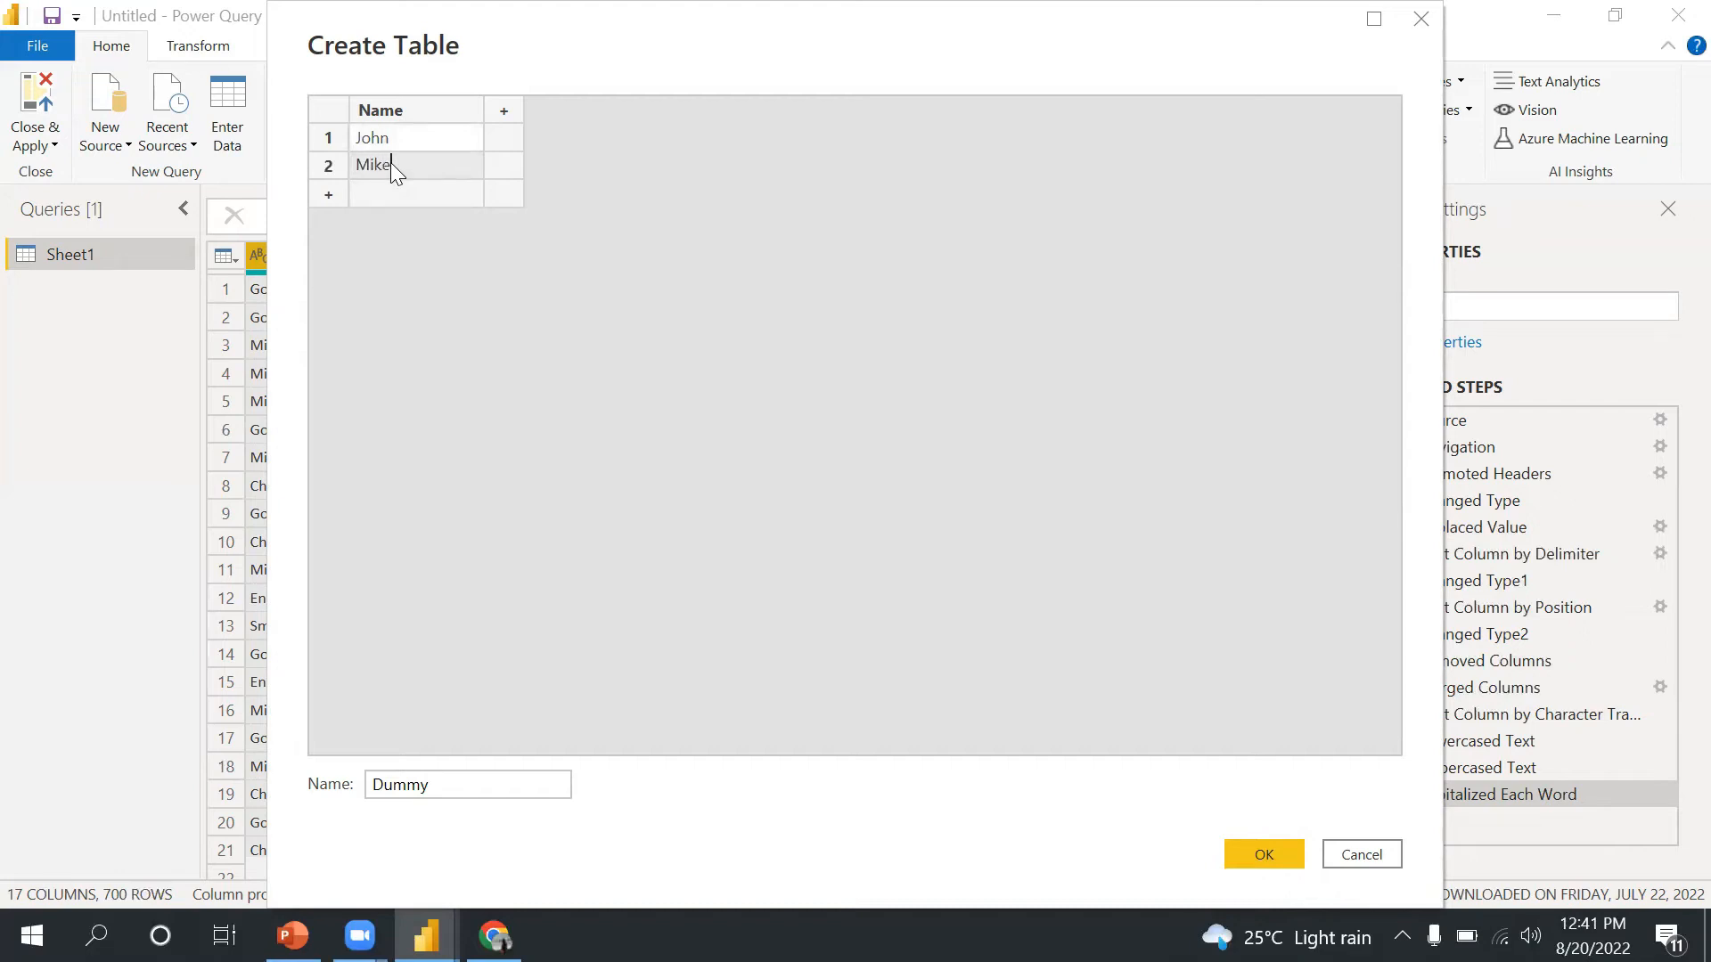
pyautogui.click(385, 195)
pyautogui.write('Richard')
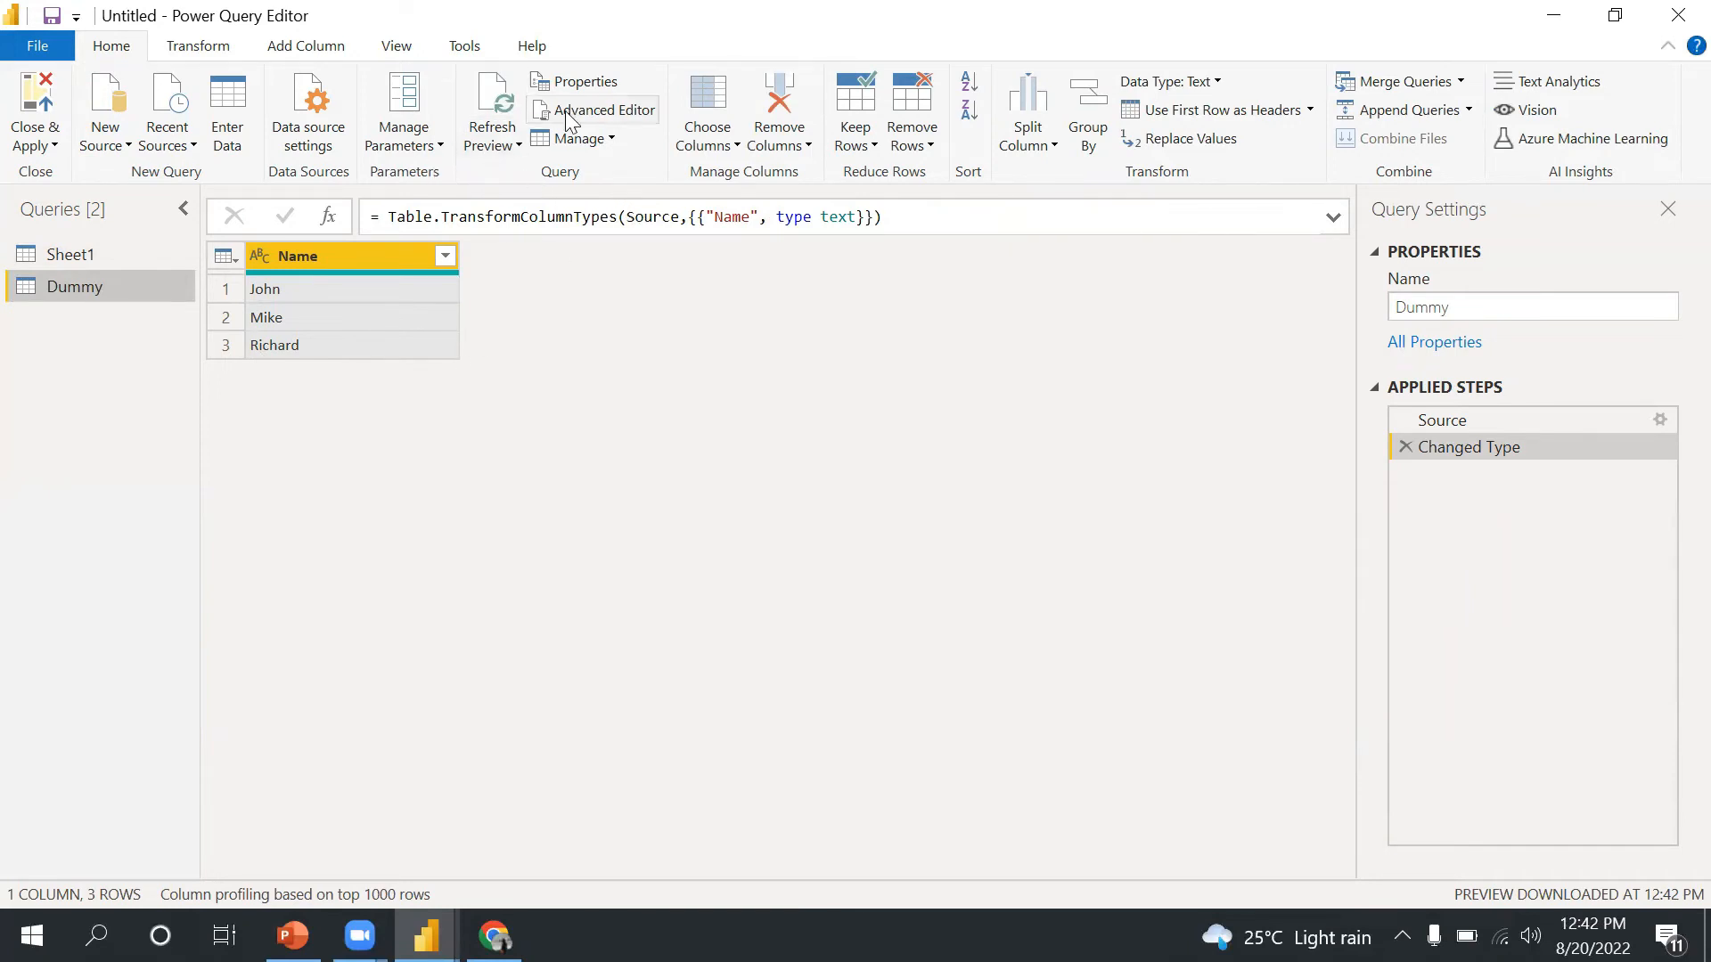
# - Add the suffix Mr. to every value in the Name column
pyautogui.click(200, 49)
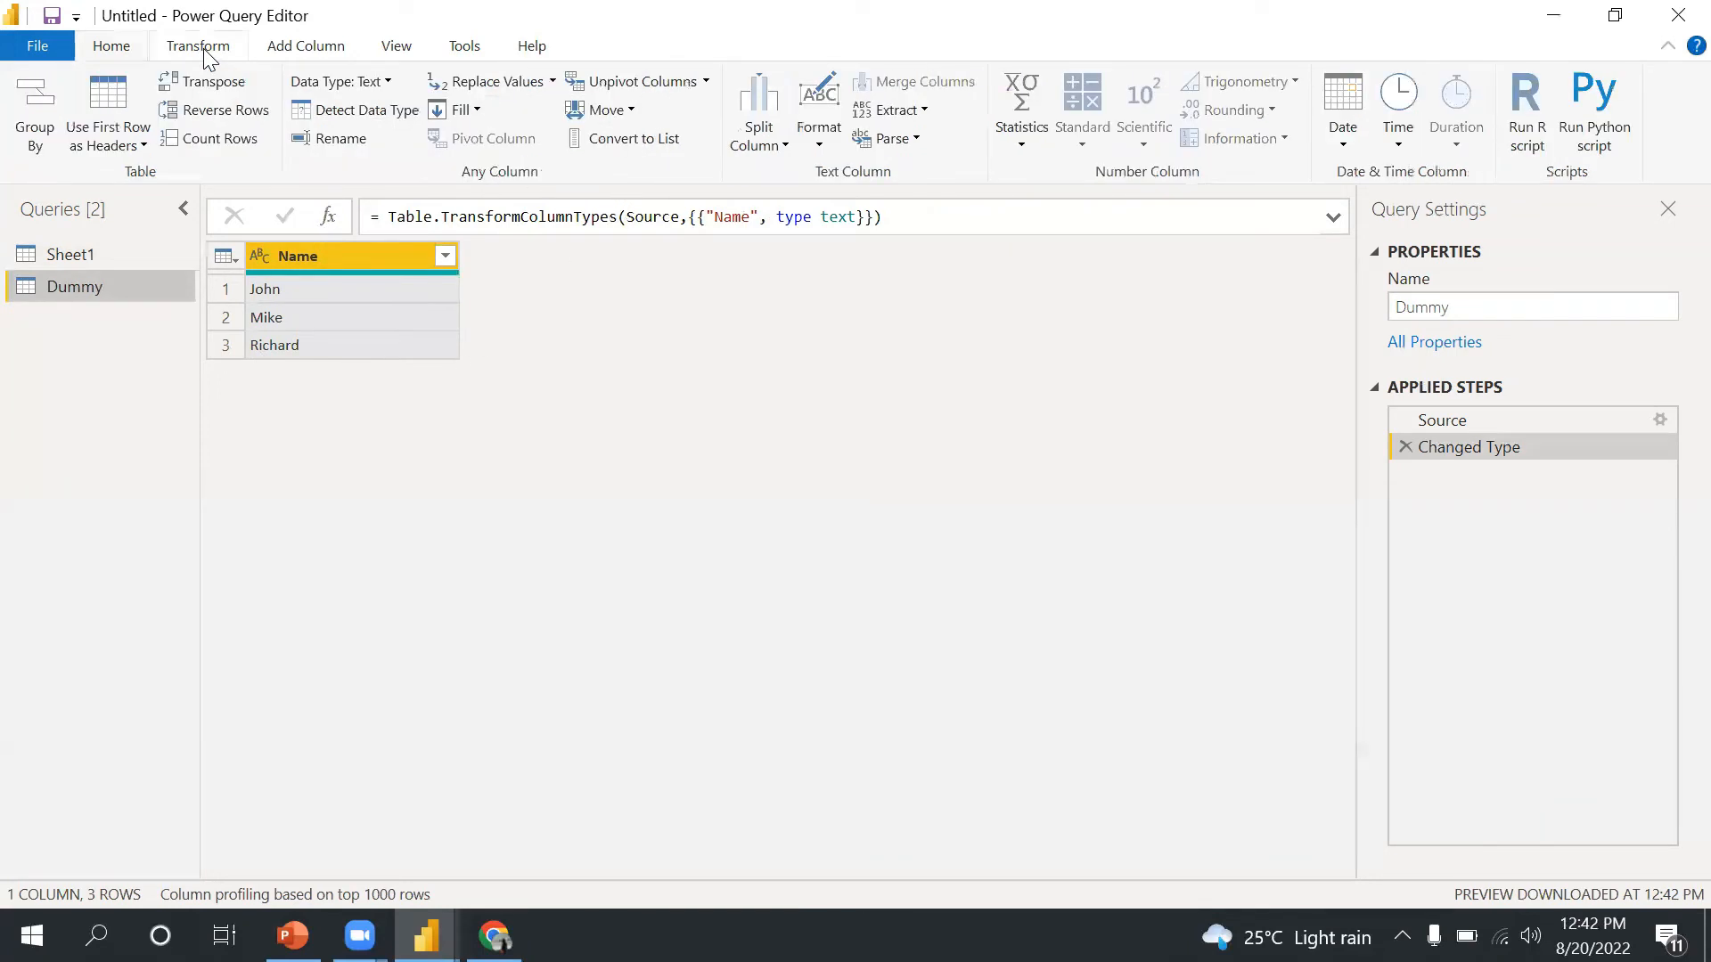
pyautogui.click(818, 142)
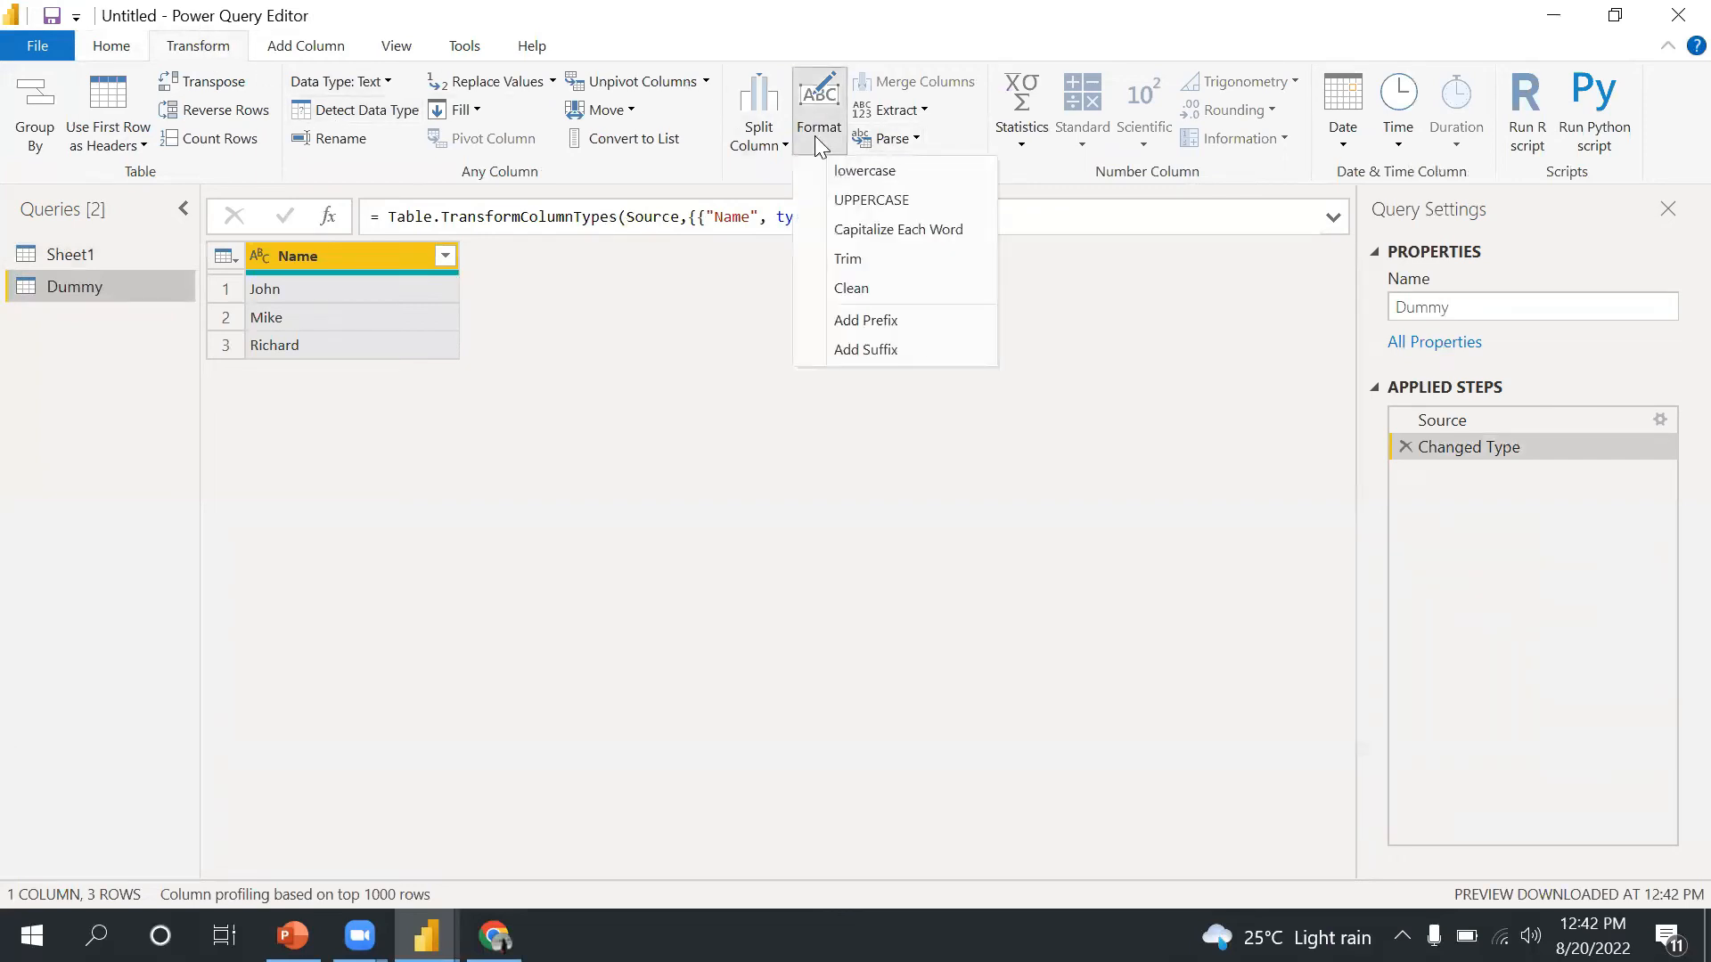
pyautogui.click(861, 350)
pyautogui.write('Mr.')
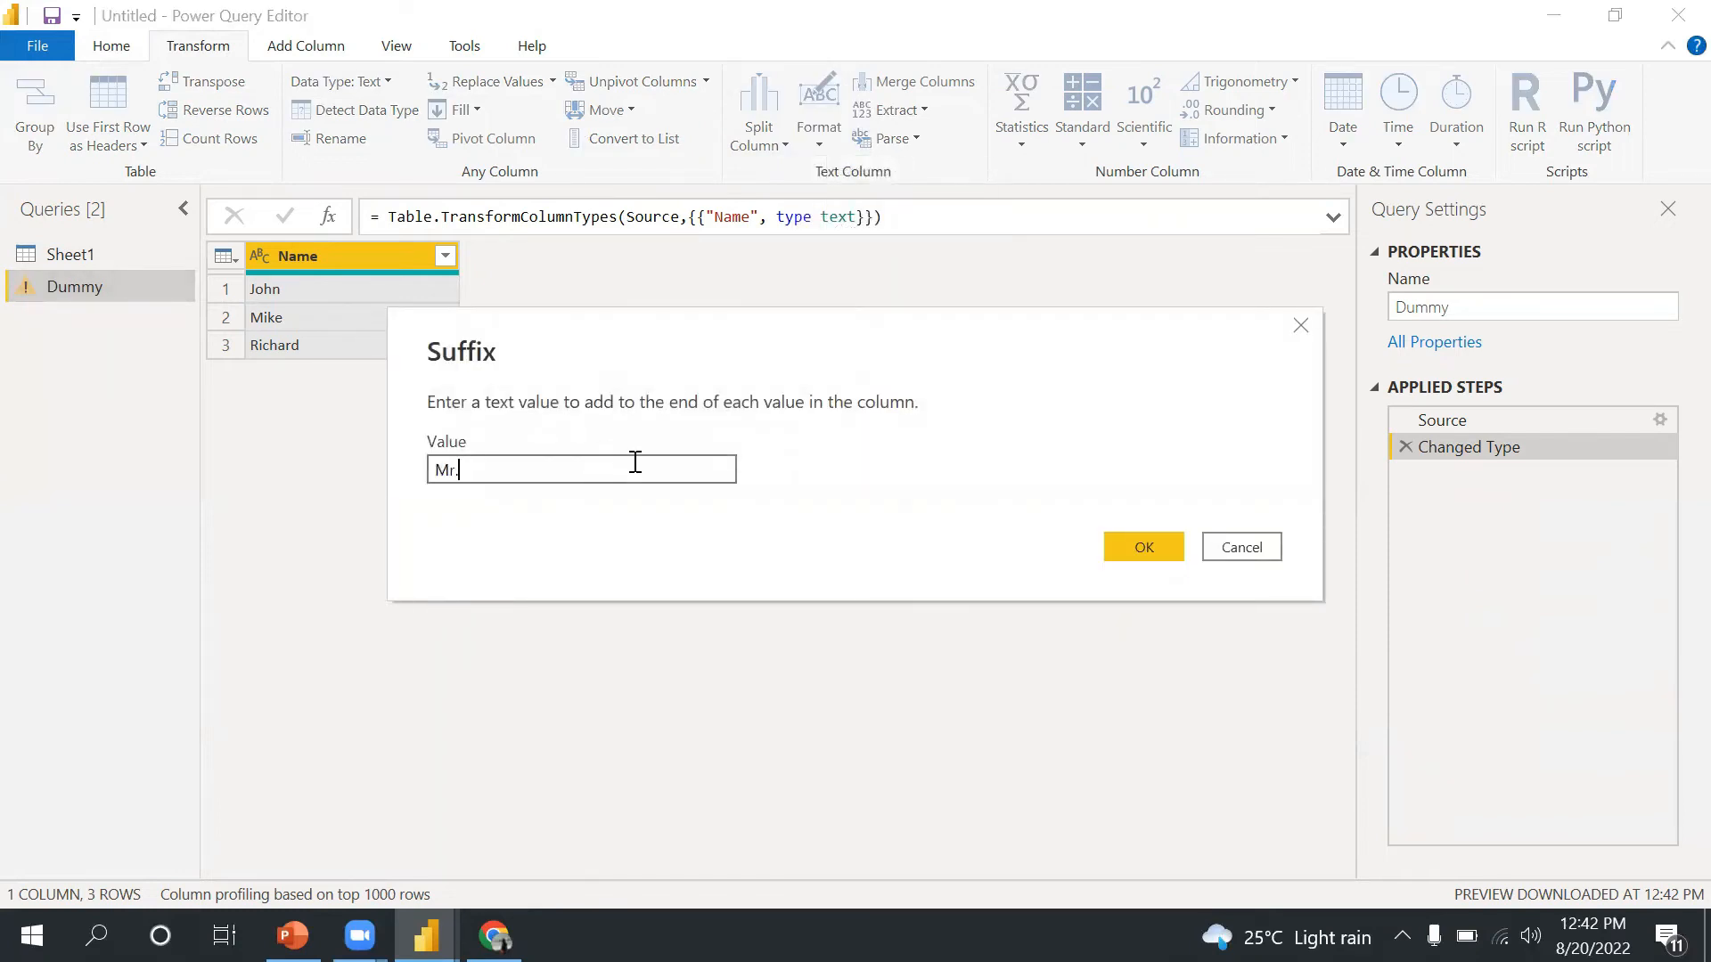
pyautogui.click(1137, 548)
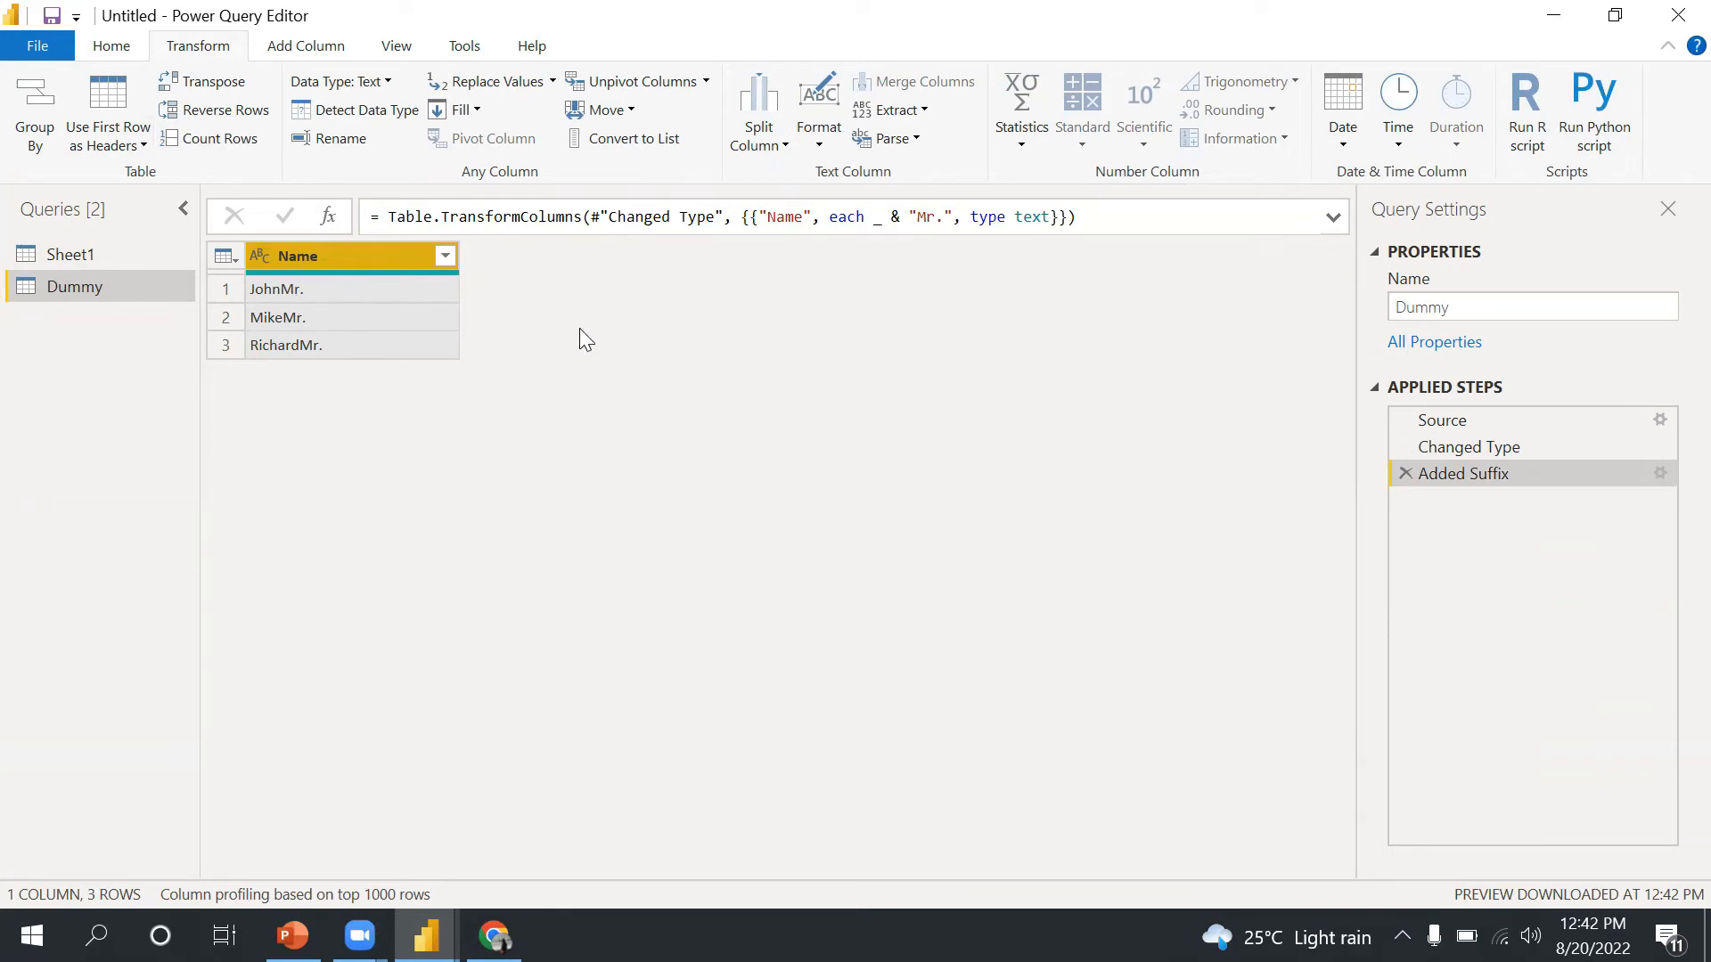
# - Delete the suffix step and add the prefix Mr. to the Name column values instead
pyautogui.click(1406, 473)
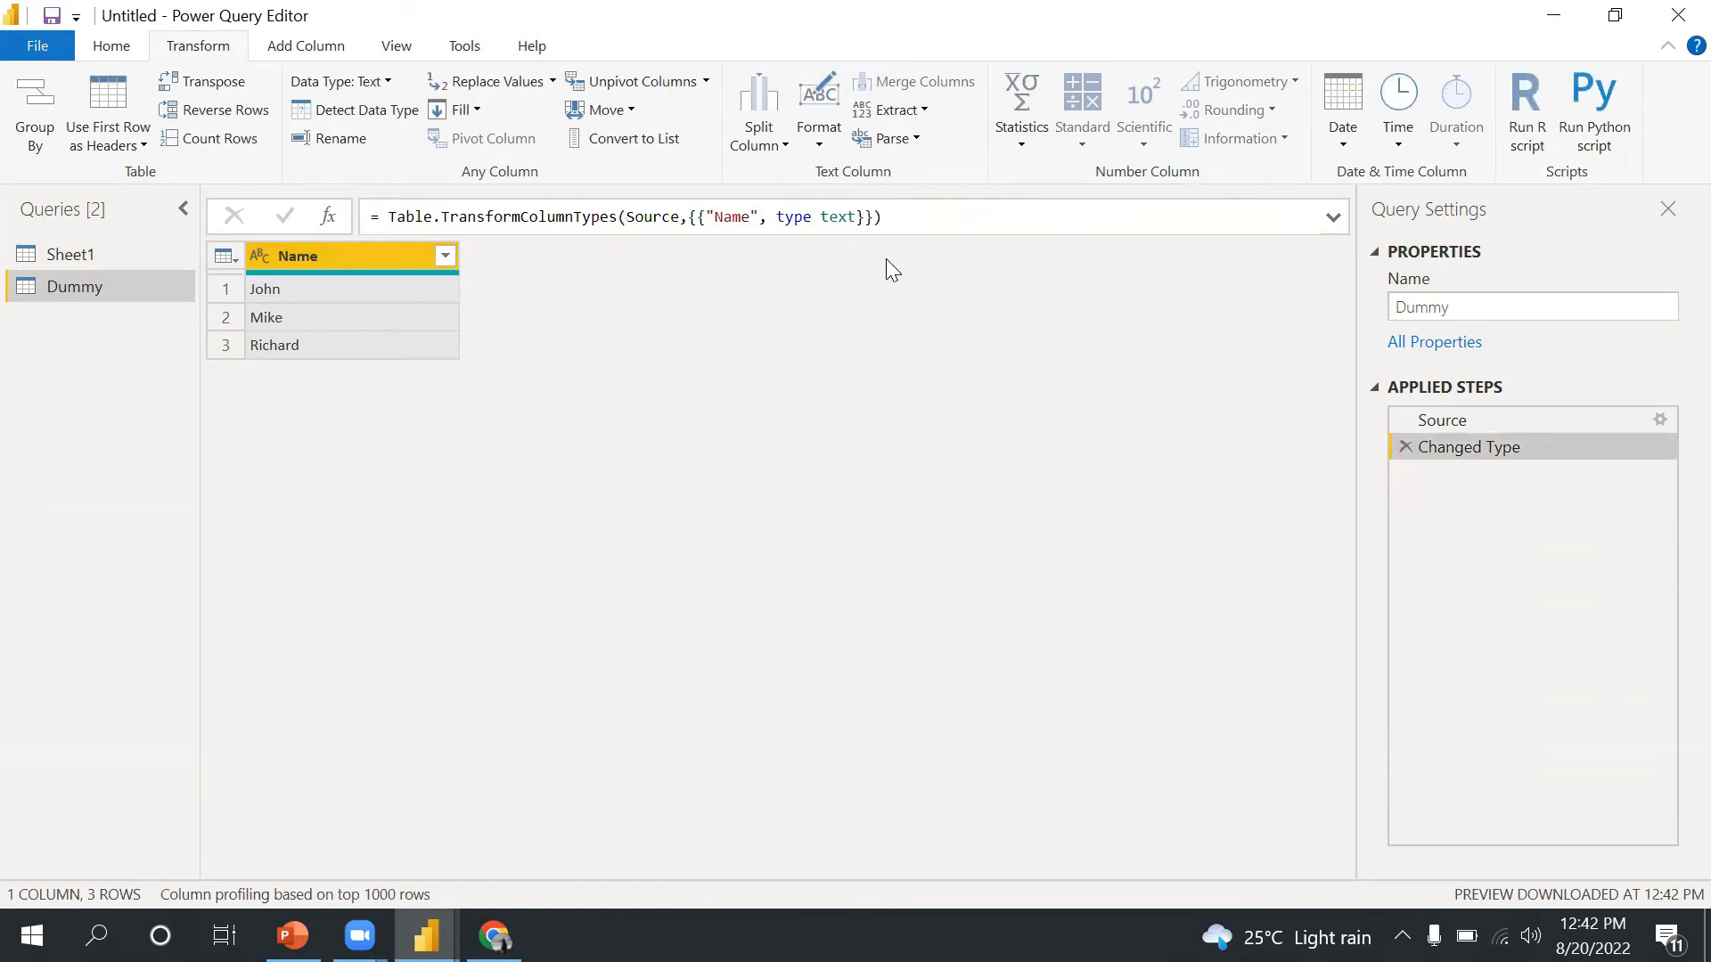
pyautogui.click(786, 148)
pyautogui.click(817, 143)
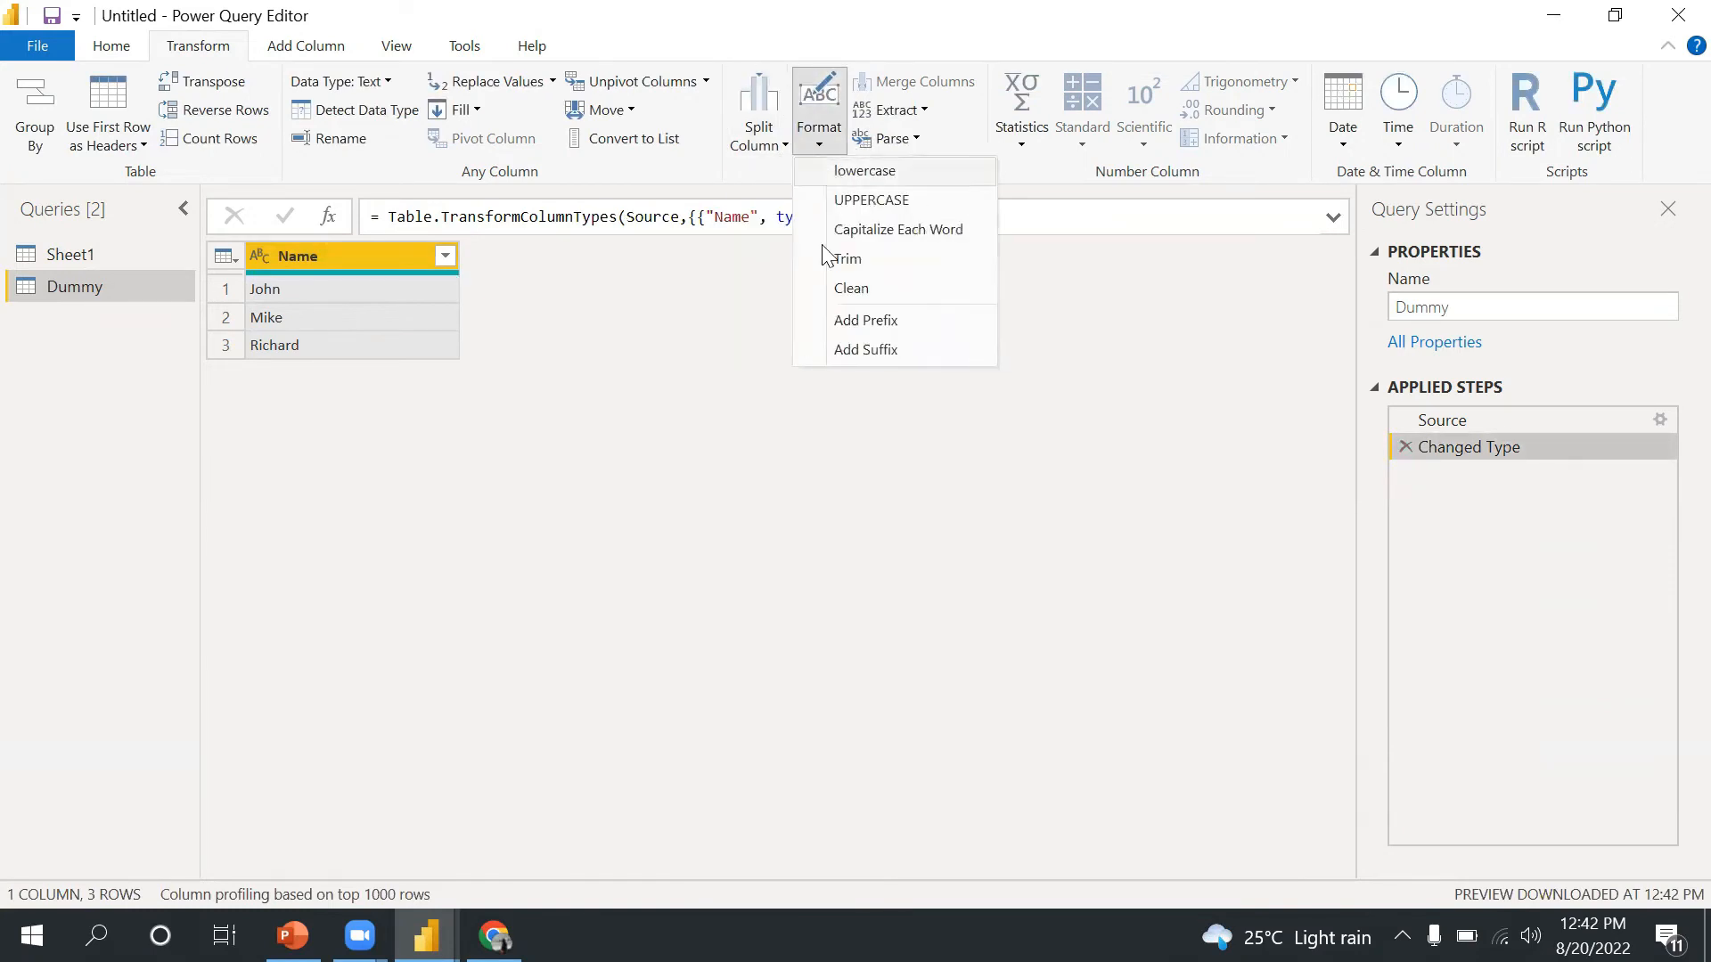
pyautogui.click(874, 319)
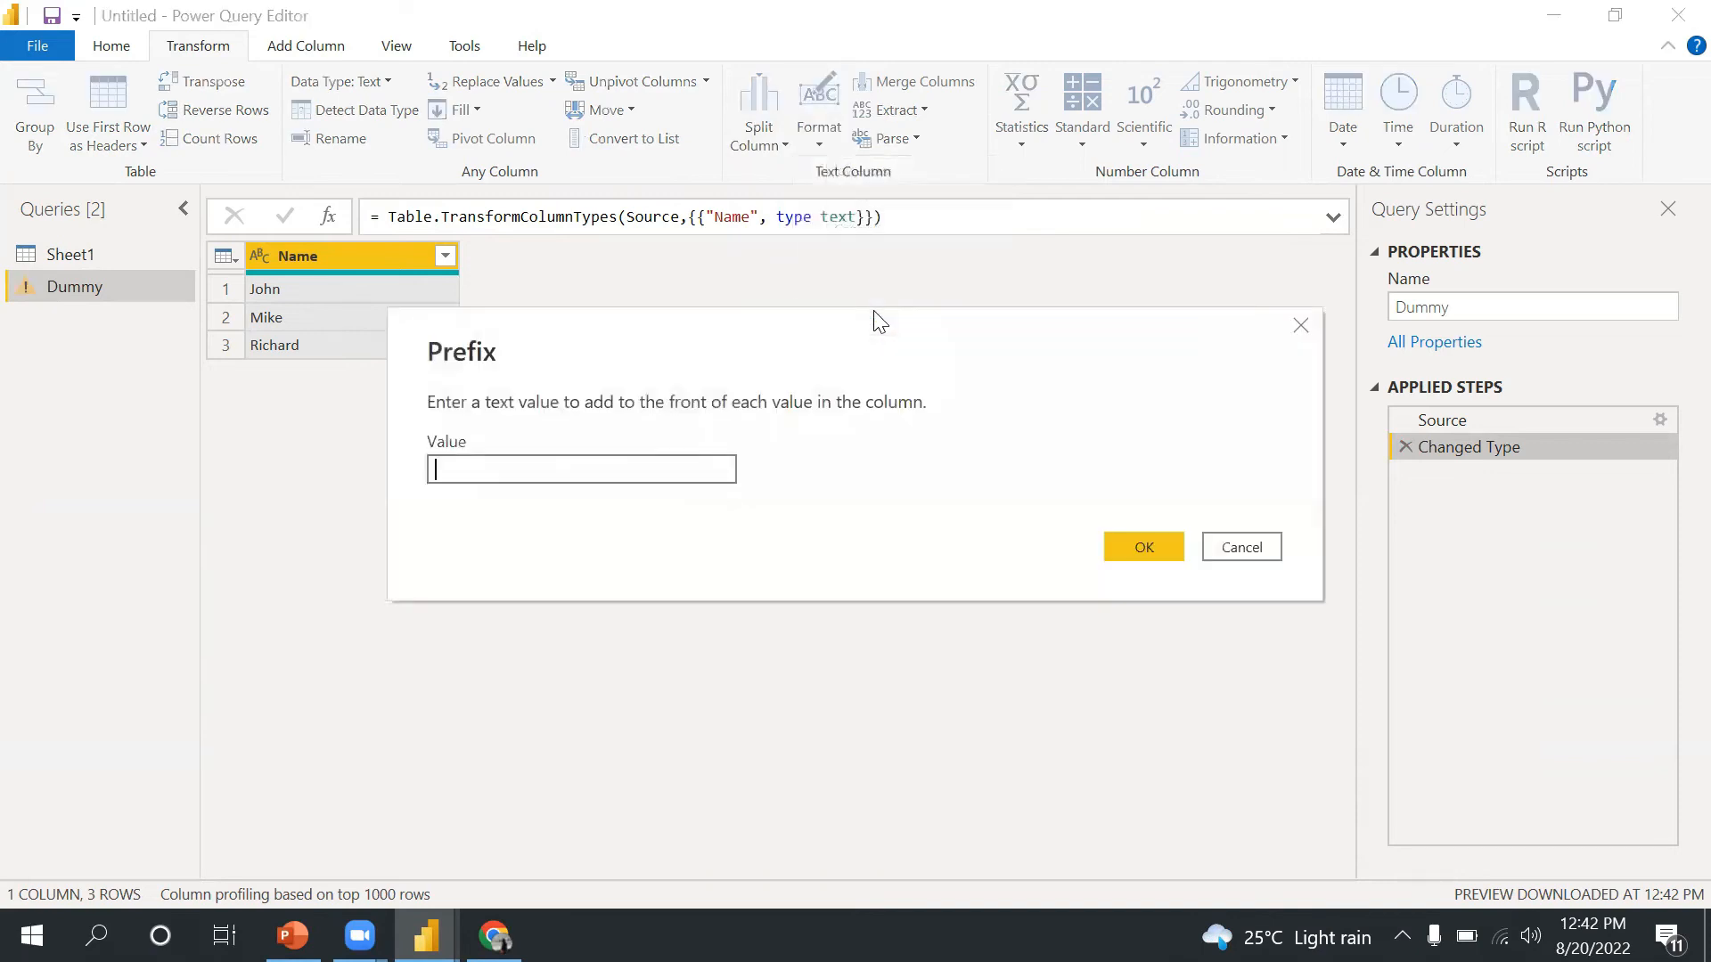
pyautogui.write('Mr.')
pyautogui.click(1133, 545)
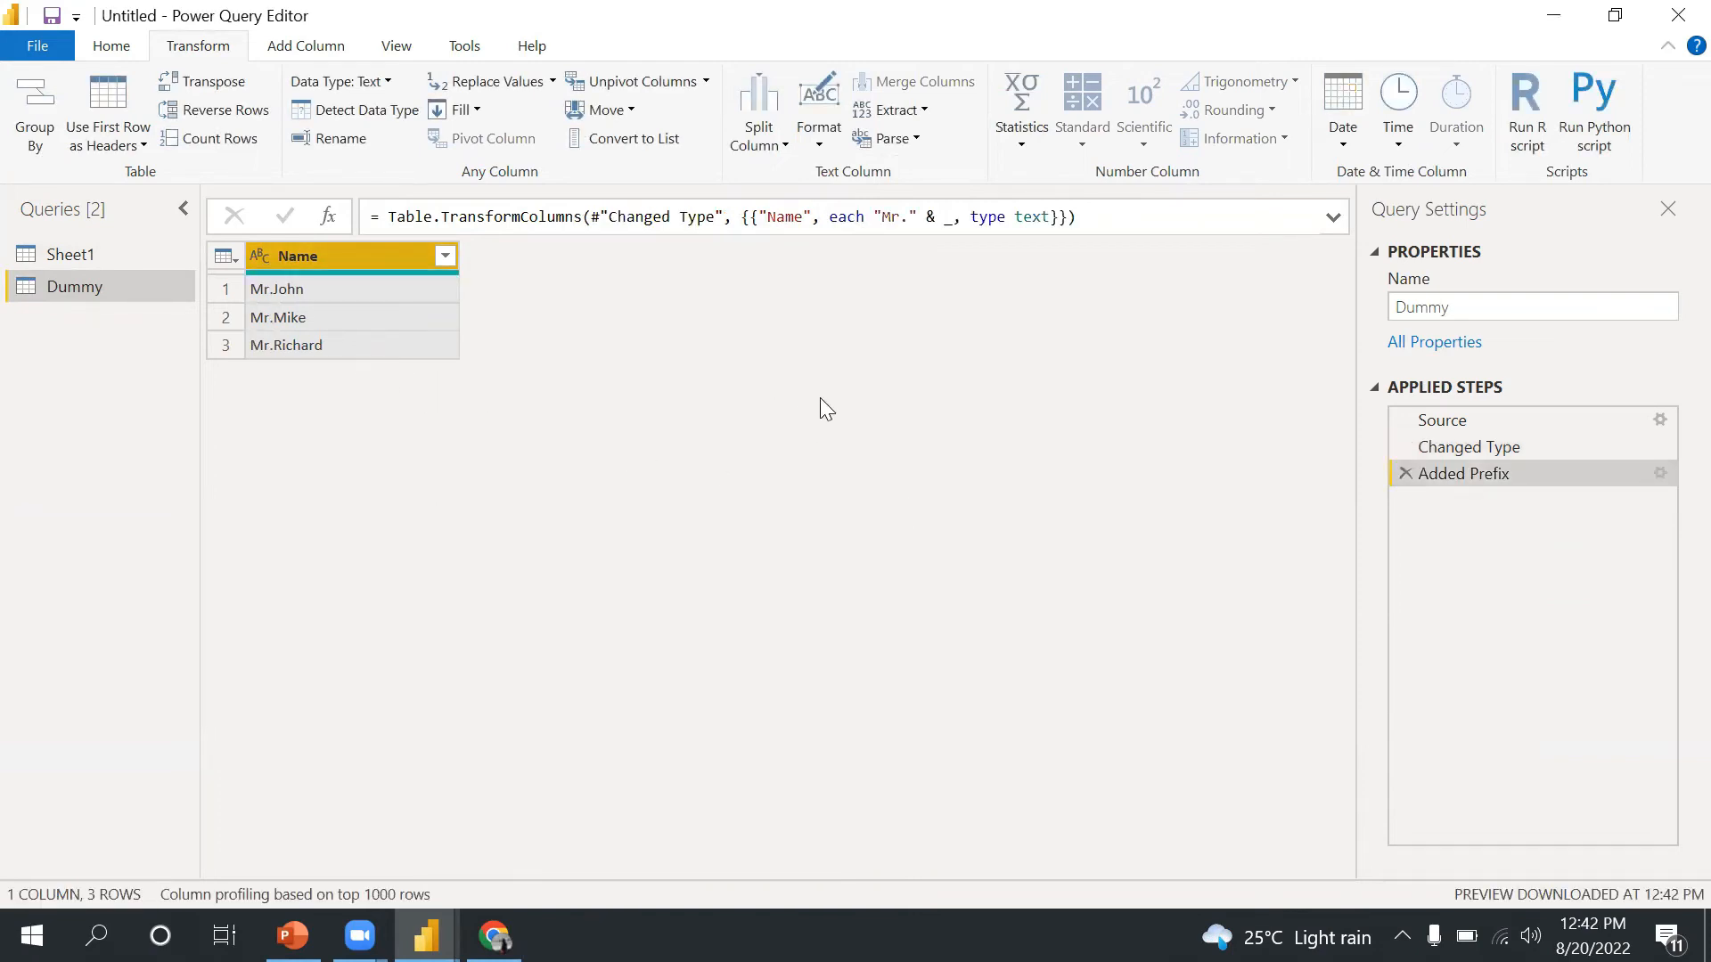
# - Switch back to the Sheet1 query and review the text Format options for the Segment column
pyautogui.click(813, 141)
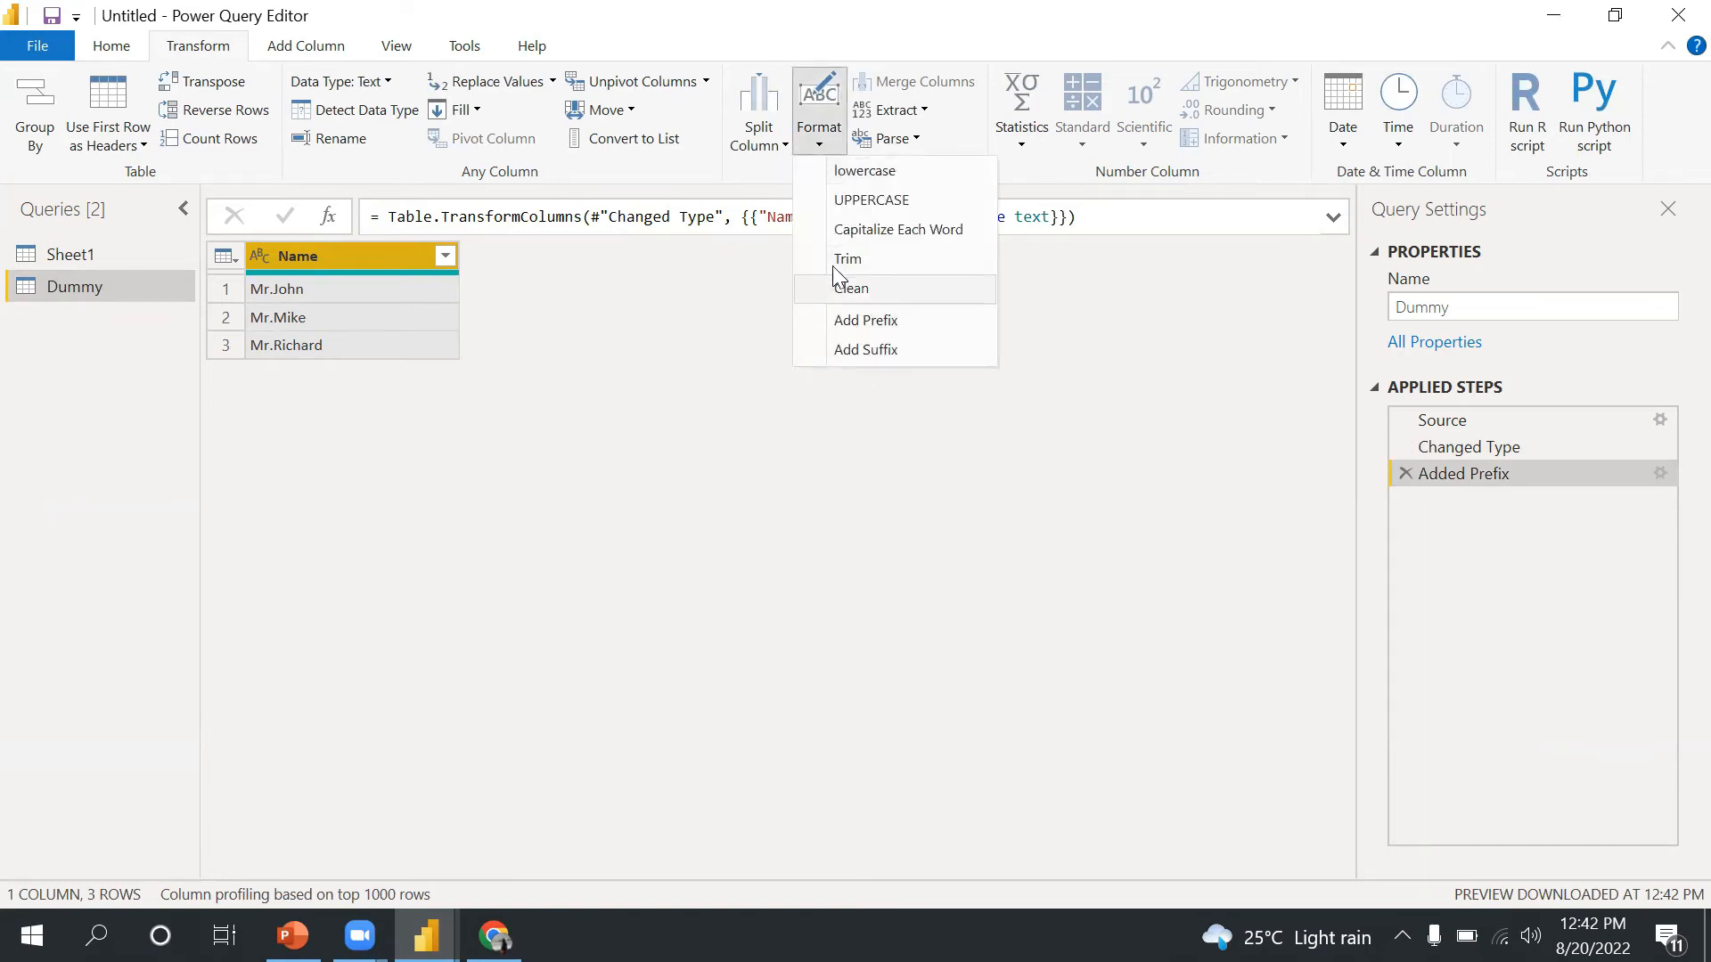
pyautogui.click(63, 254)
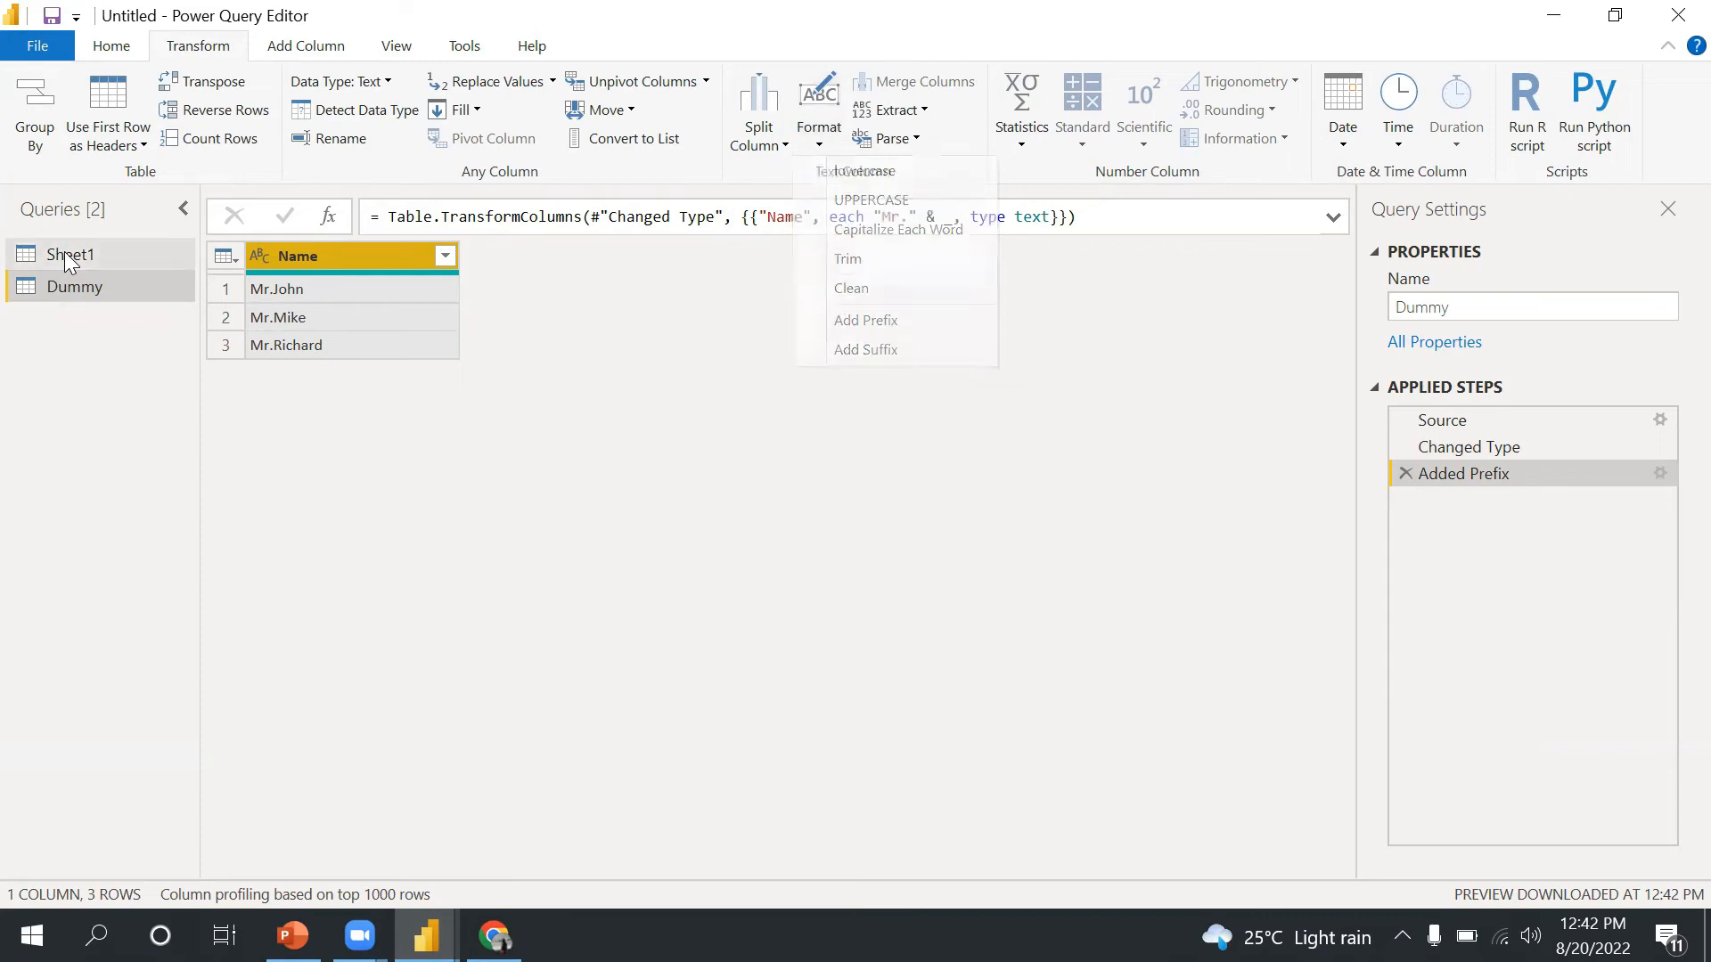
pyautogui.click(64, 253)
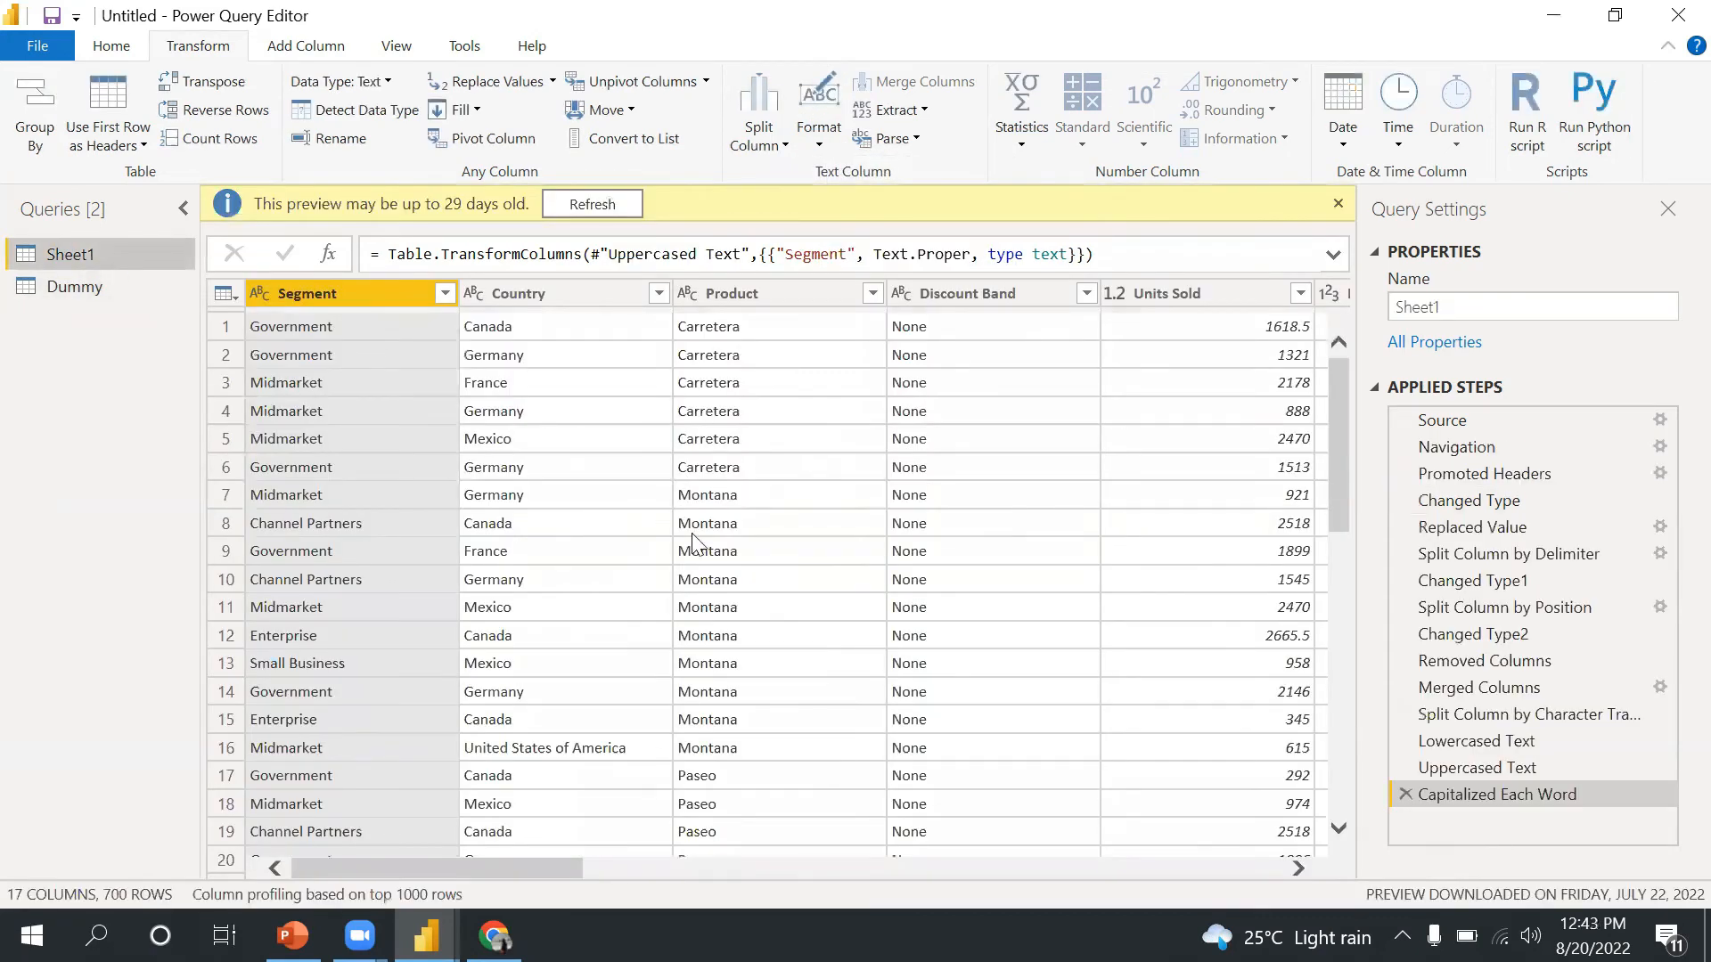
pyautogui.click(784, 147)
pyautogui.click(814, 145)
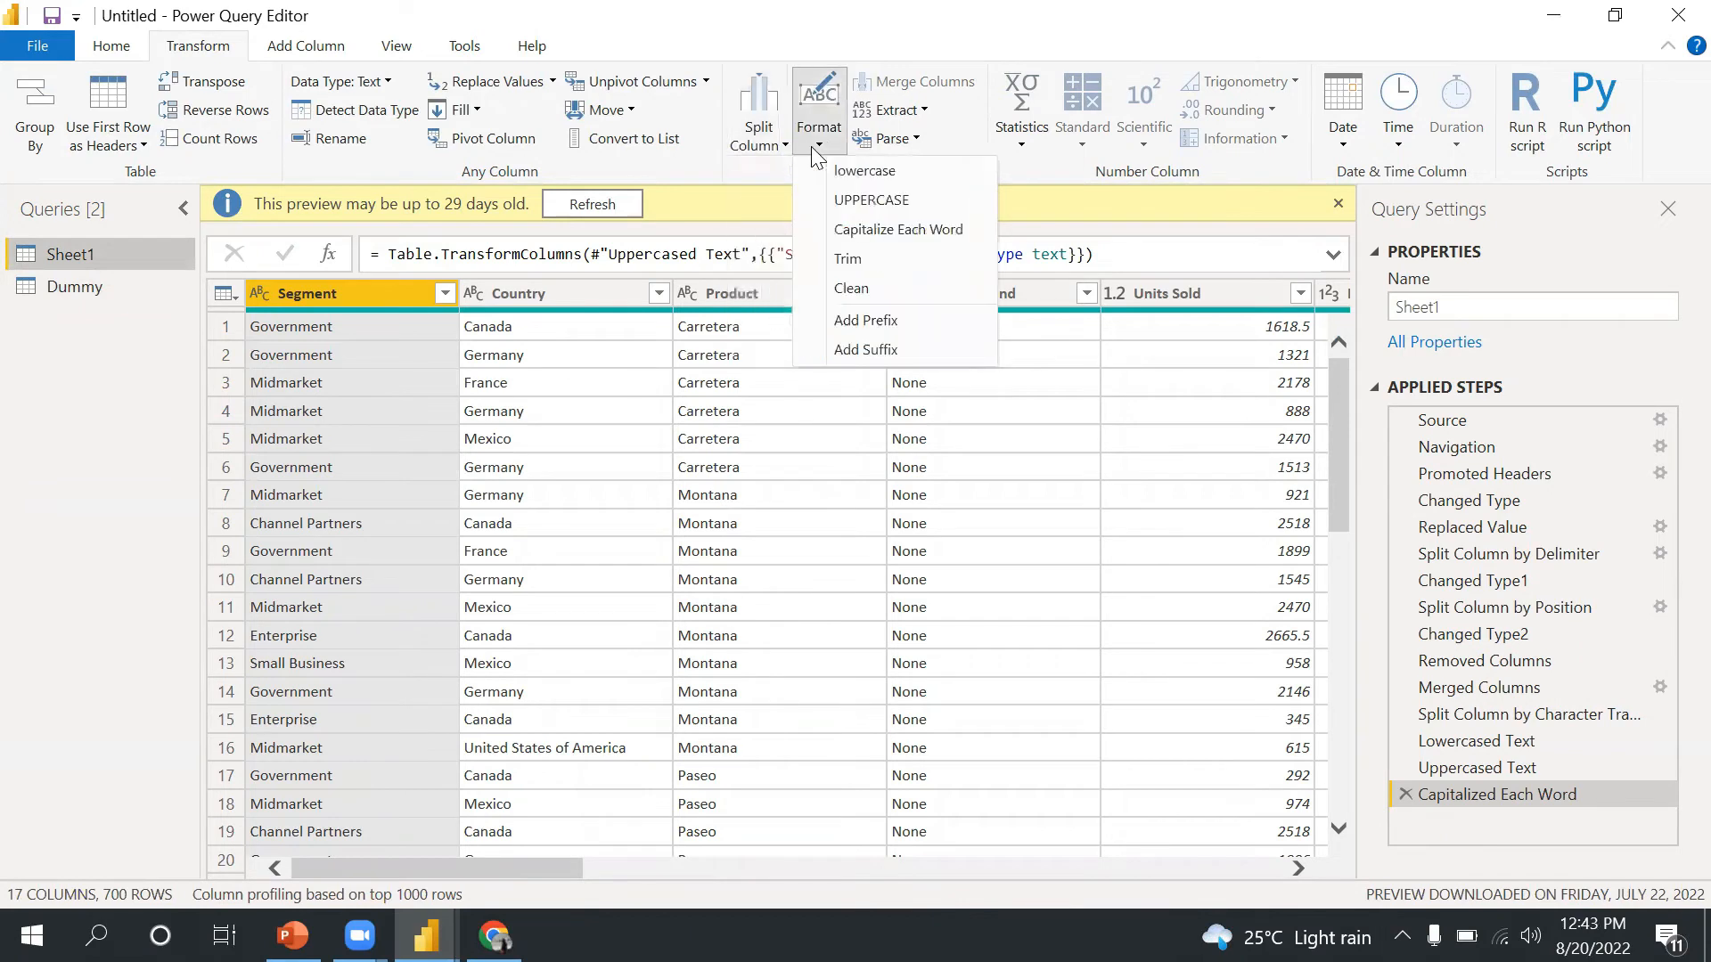
pyautogui.click(835, 588)
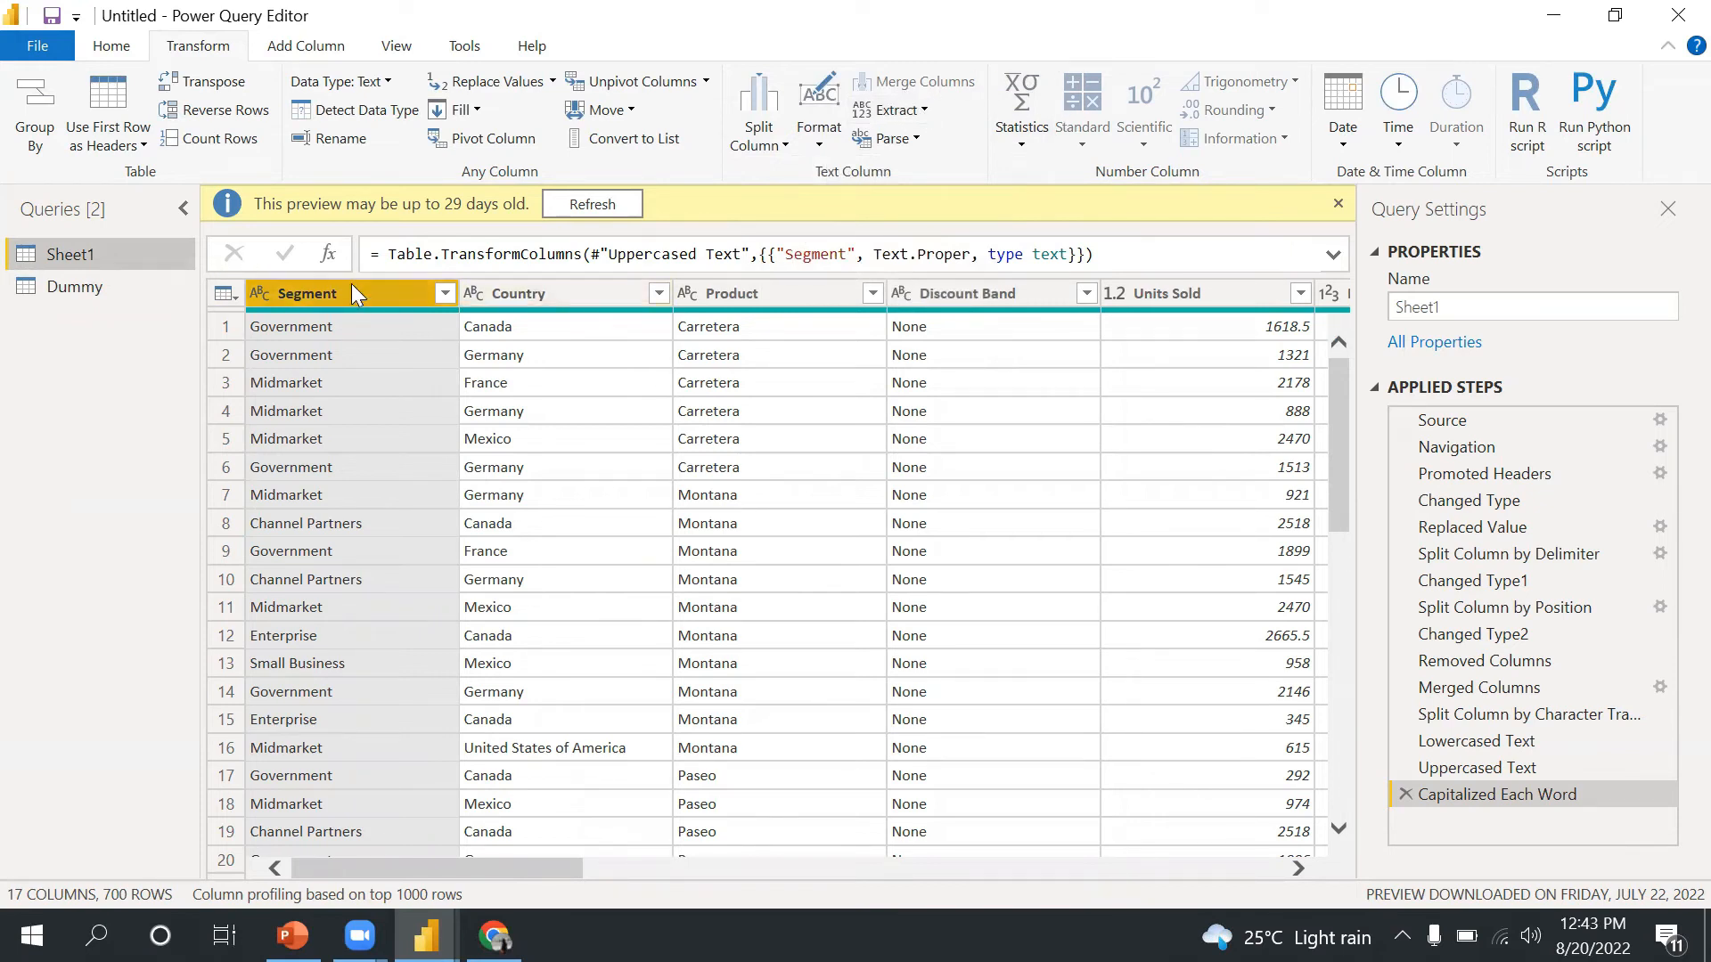
# - Merge the Country, Segment and Product columns into one column using a Comma separator
pyautogui.click(515, 312)
pyautogui.keyDown('ctrl'); pyautogui.click(397, 299); pyautogui.keyUp('ctrl')
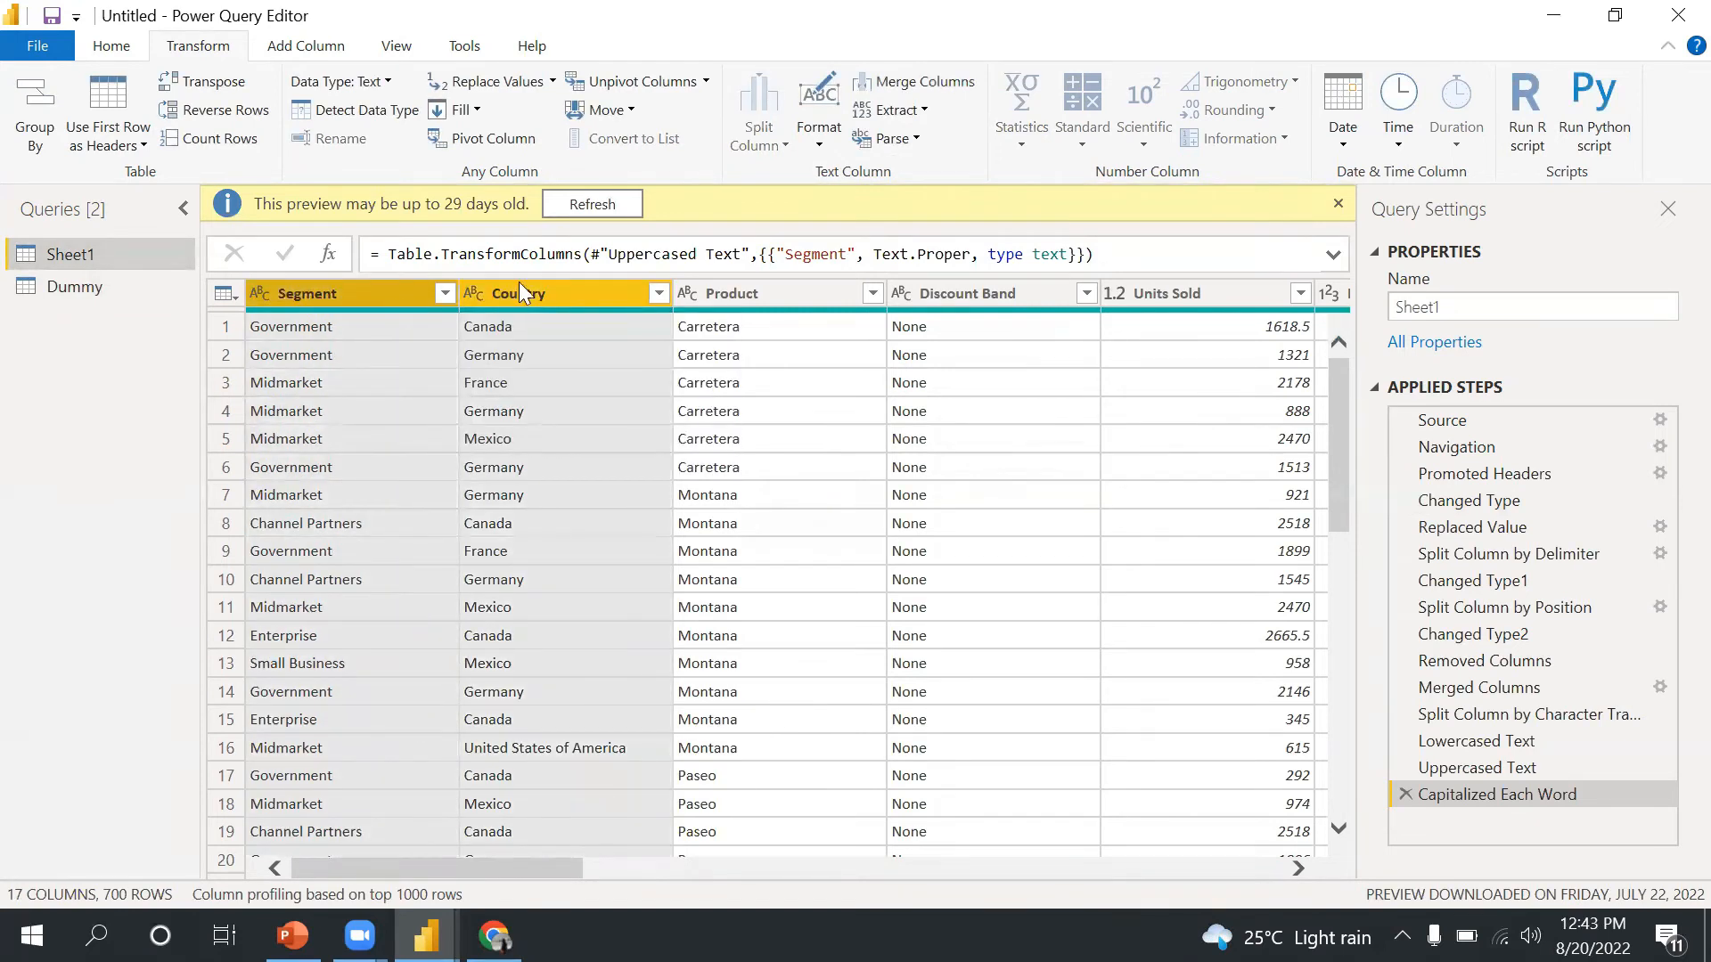
pyautogui.keyDown('ctrl'); pyautogui.click(765, 301); pyautogui.keyUp('ctrl')
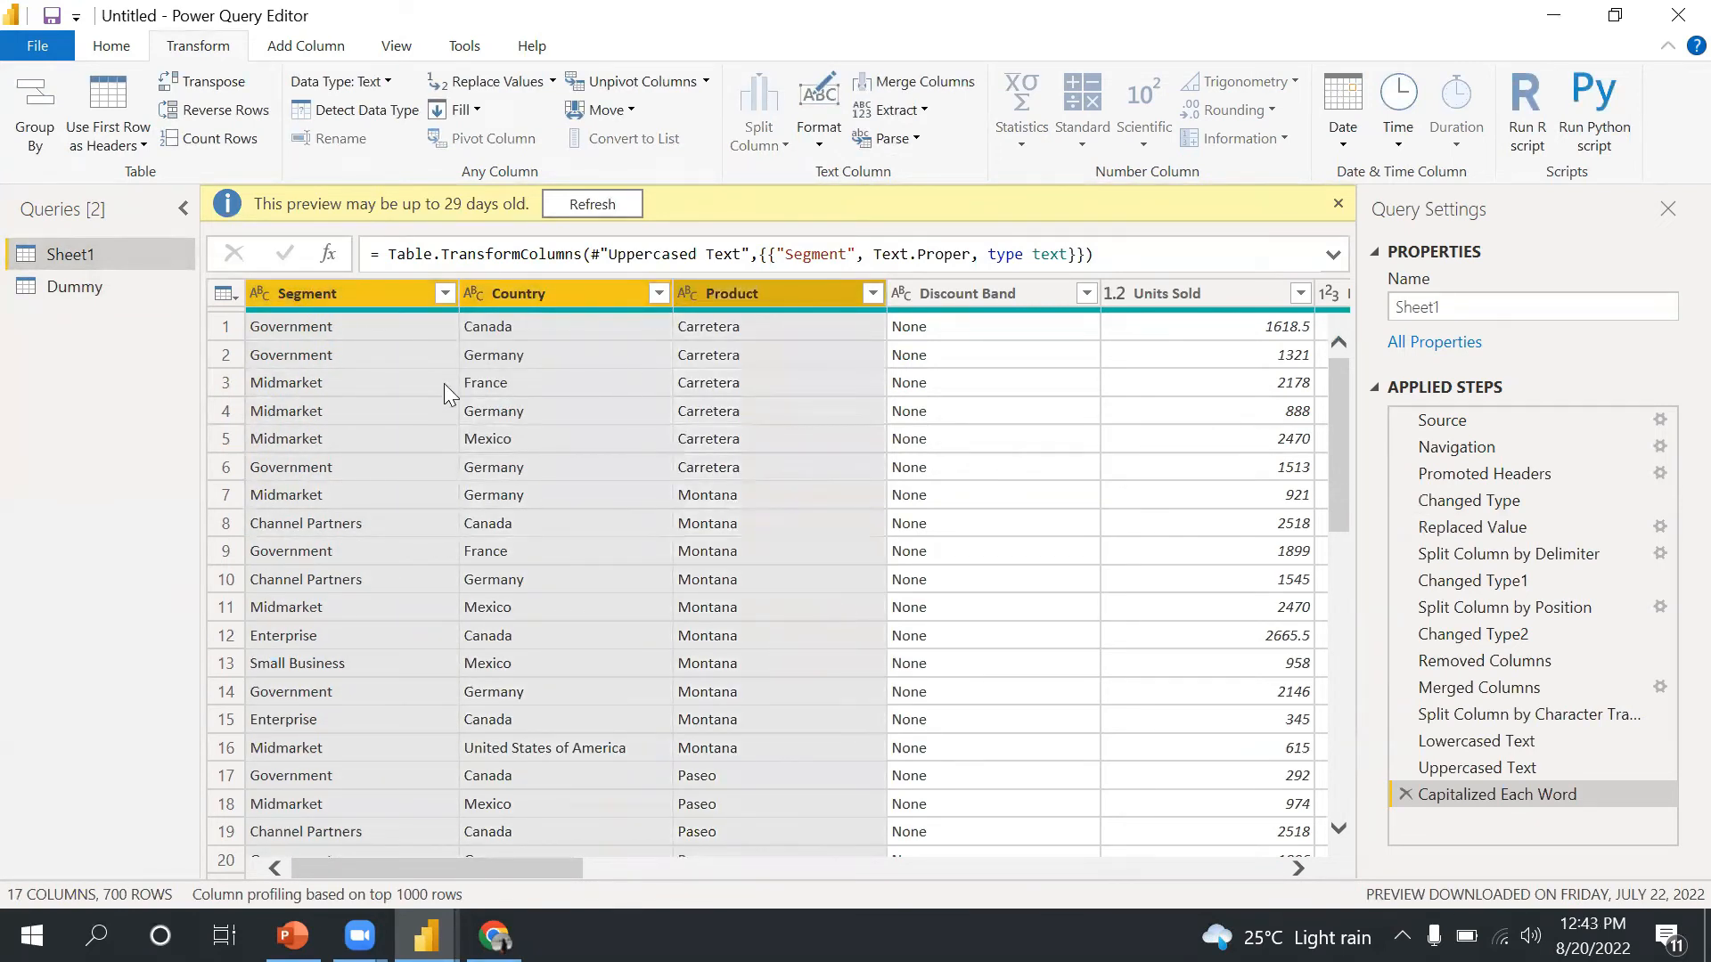
pyautogui.click(918, 85)
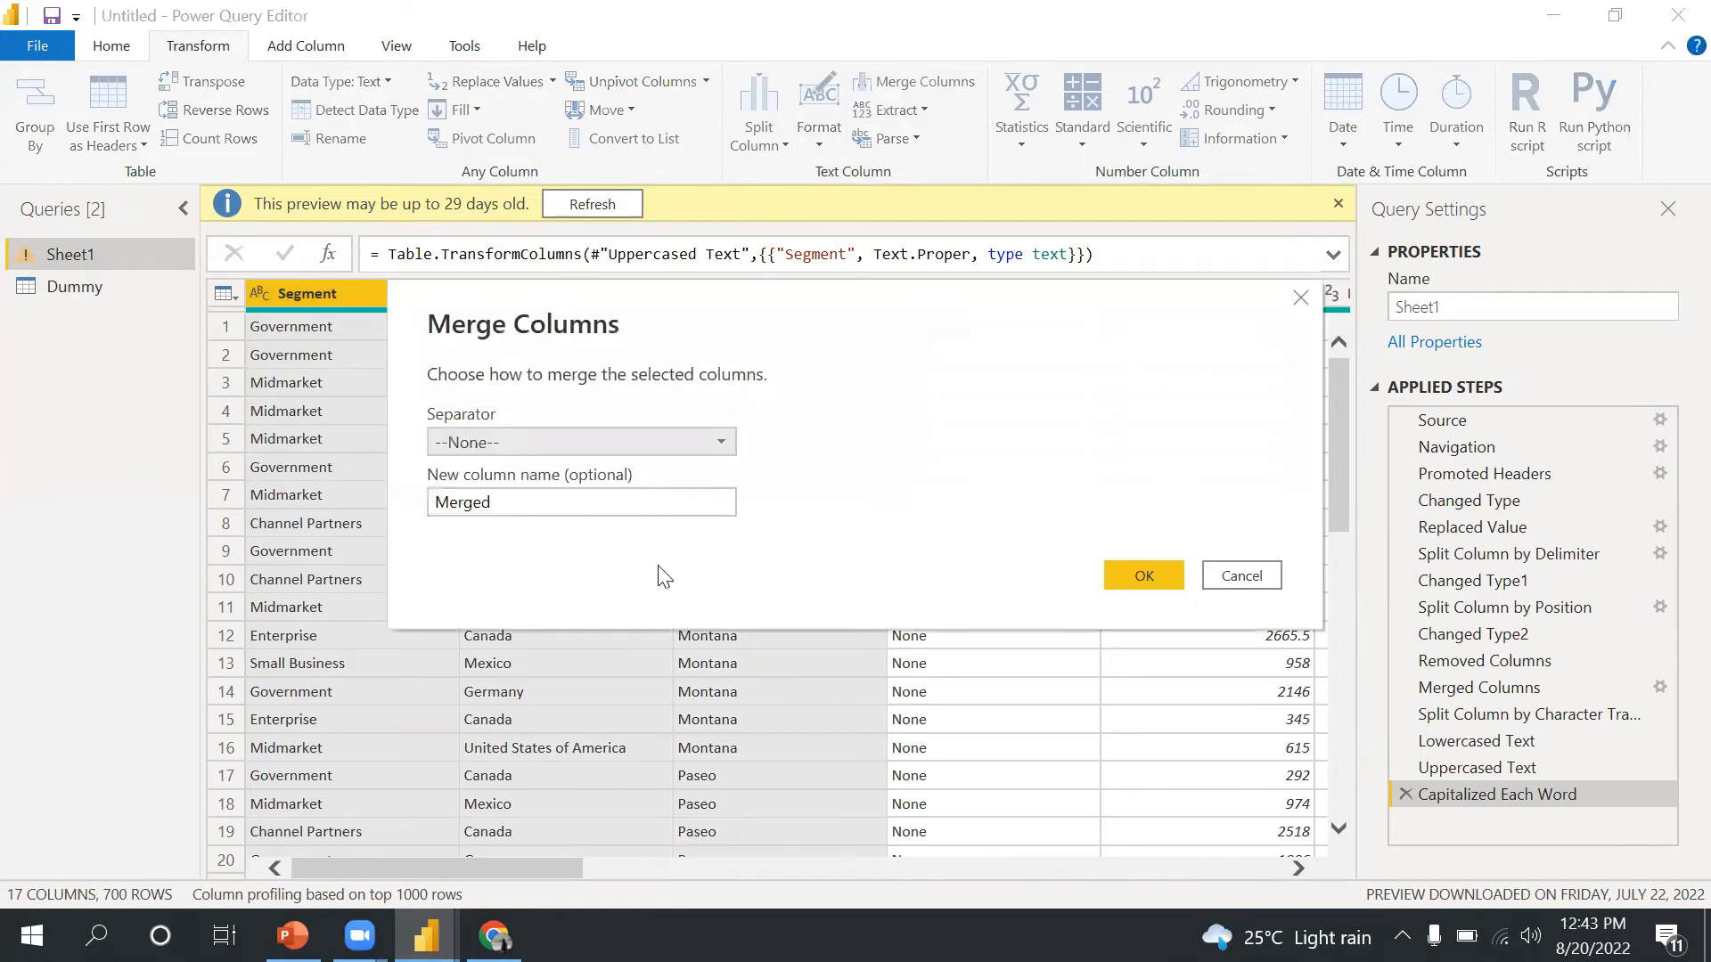
pyautogui.click(583, 445)
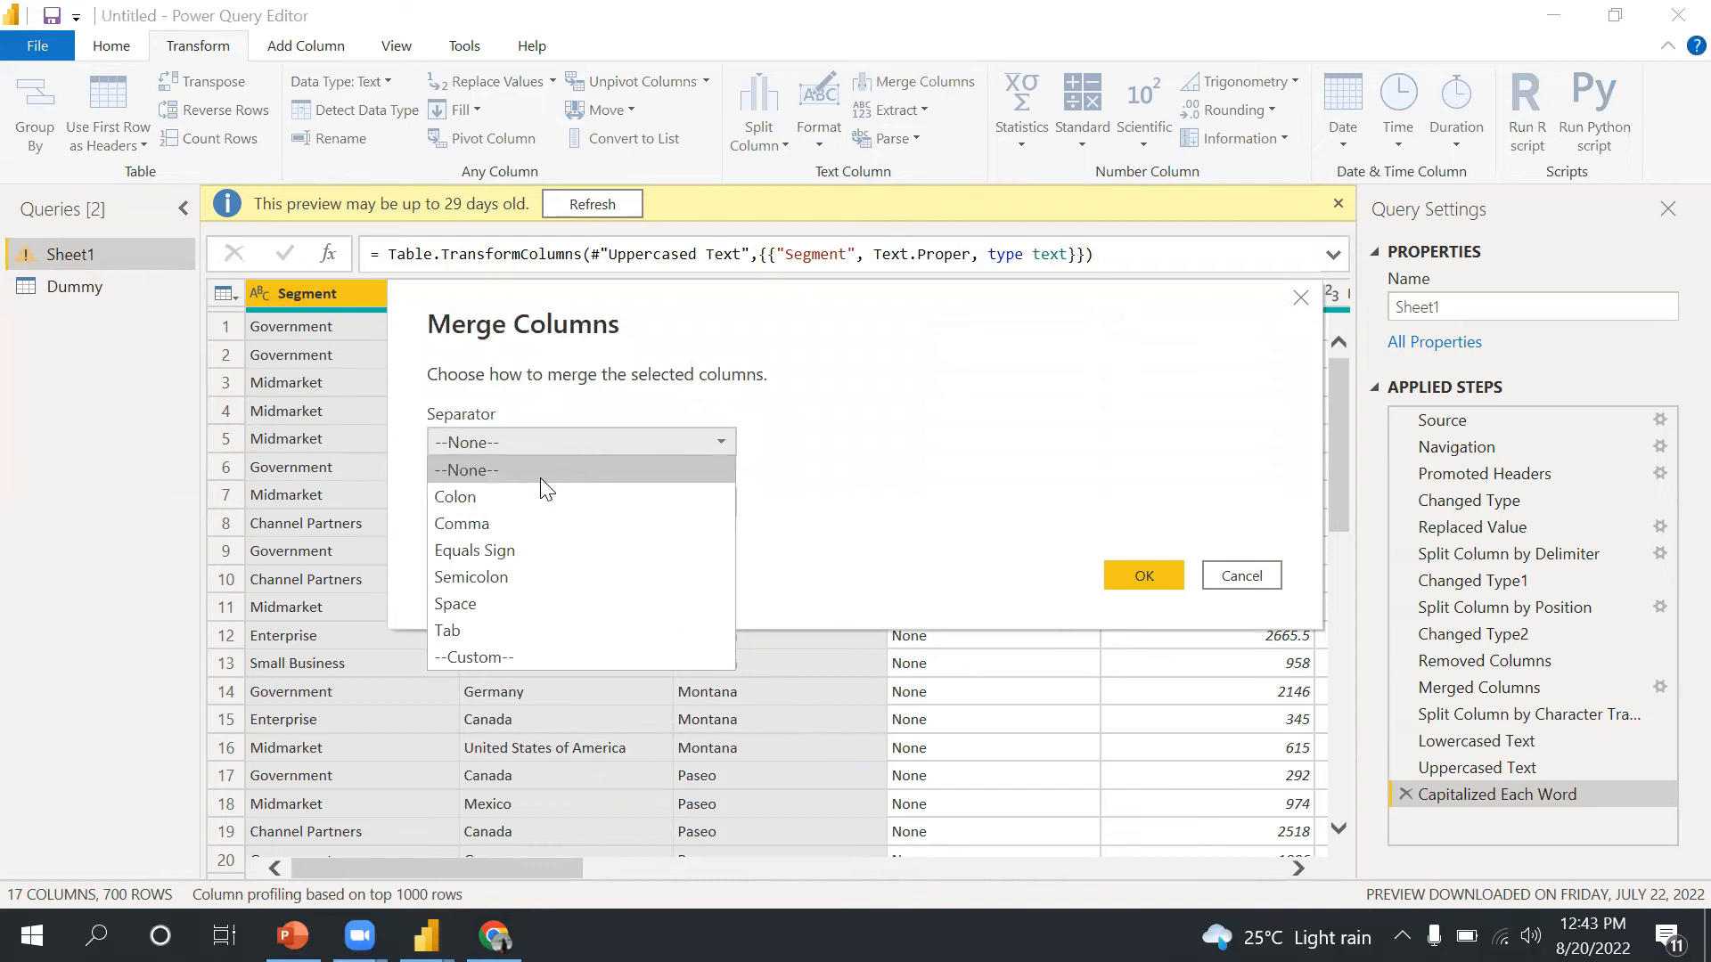
pyautogui.click(509, 523)
pyautogui.click(1139, 577)
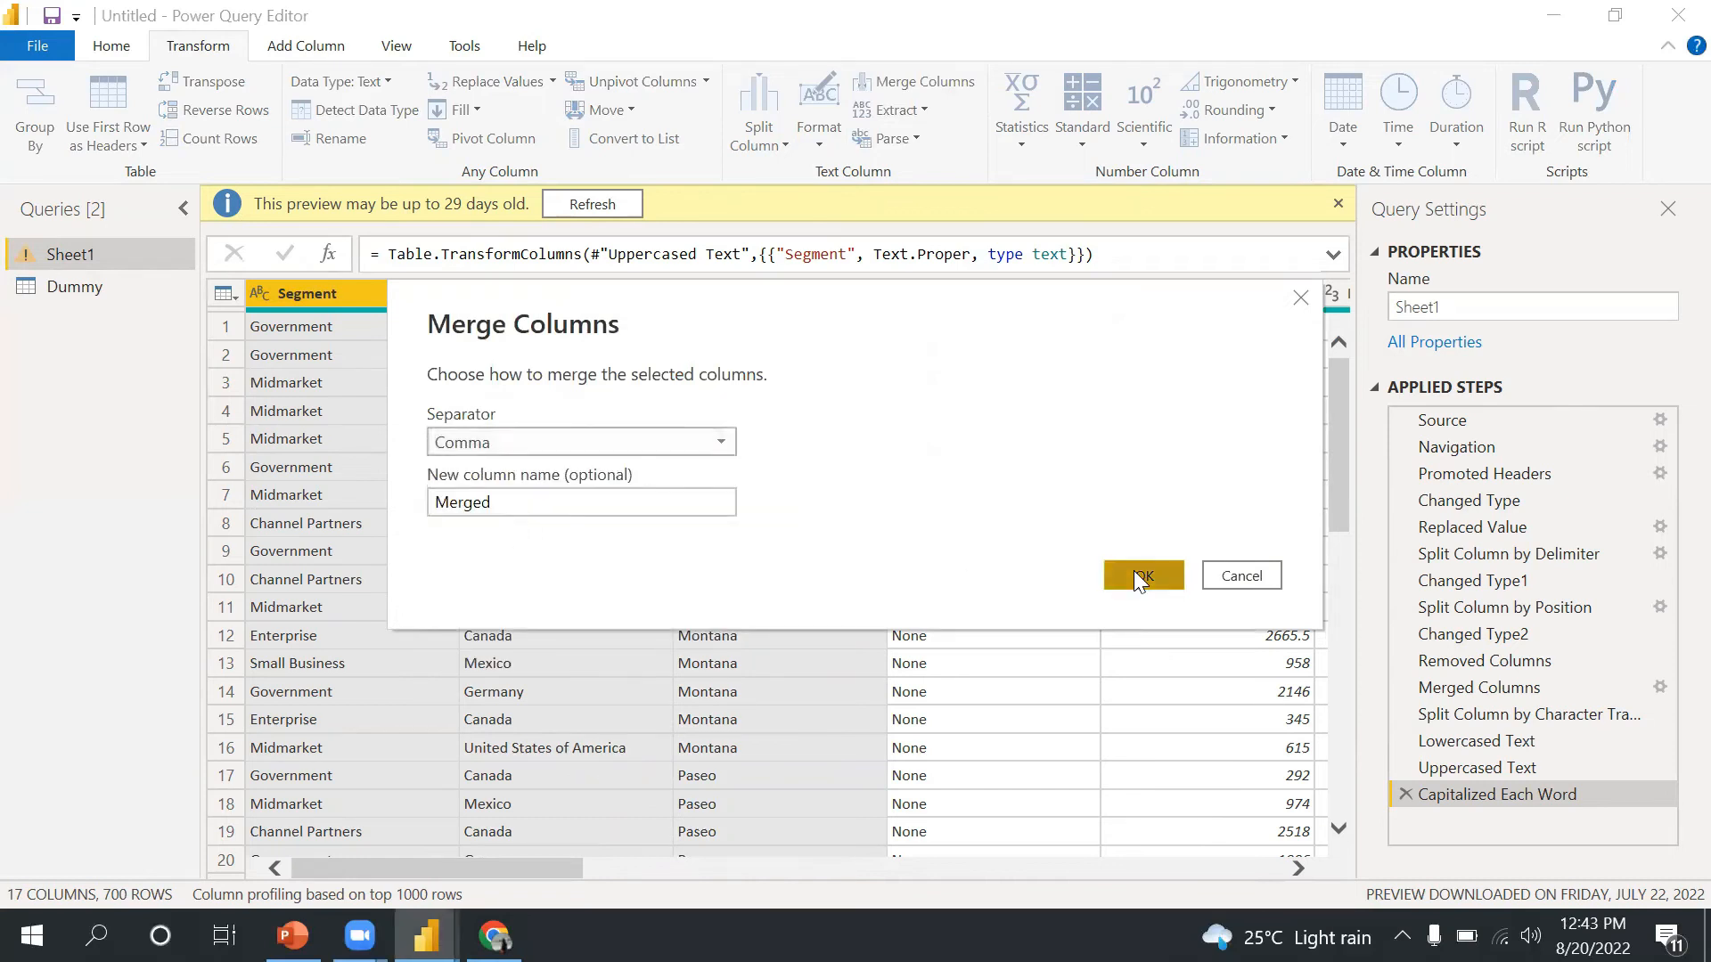
pyautogui.moveTo(563, 872); pyautogui.dragTo(408, 873)
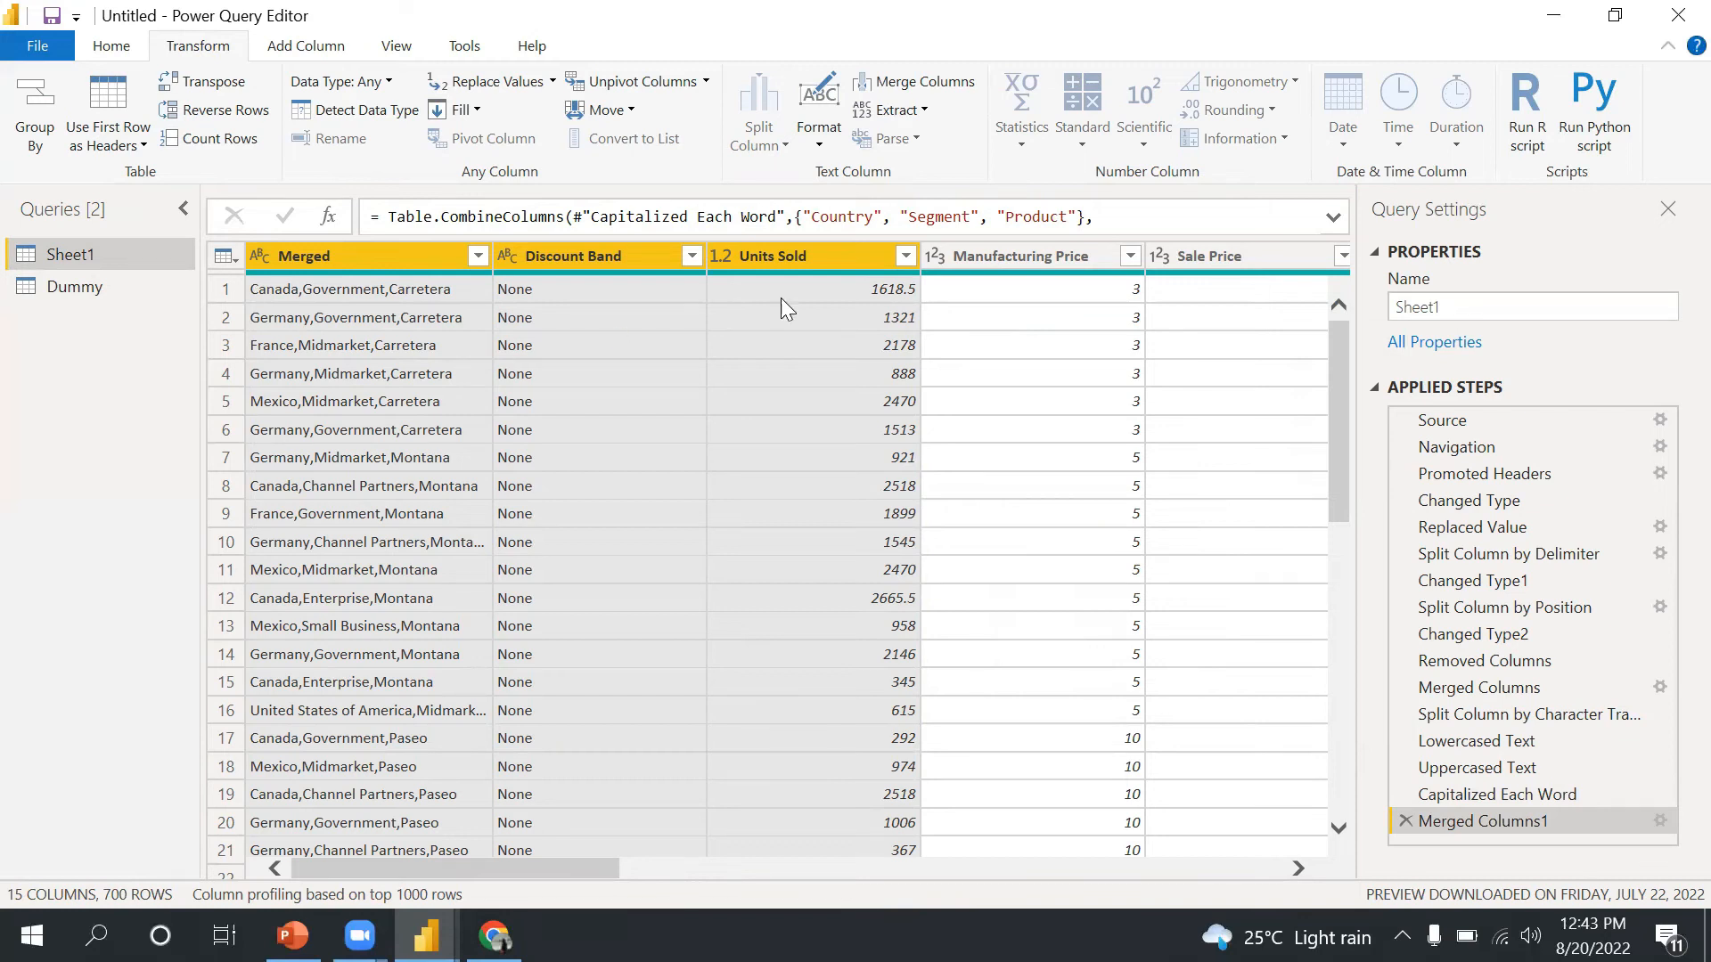
# - Delete the comma merge step from the applied steps
pyautogui.click(1048, 346)
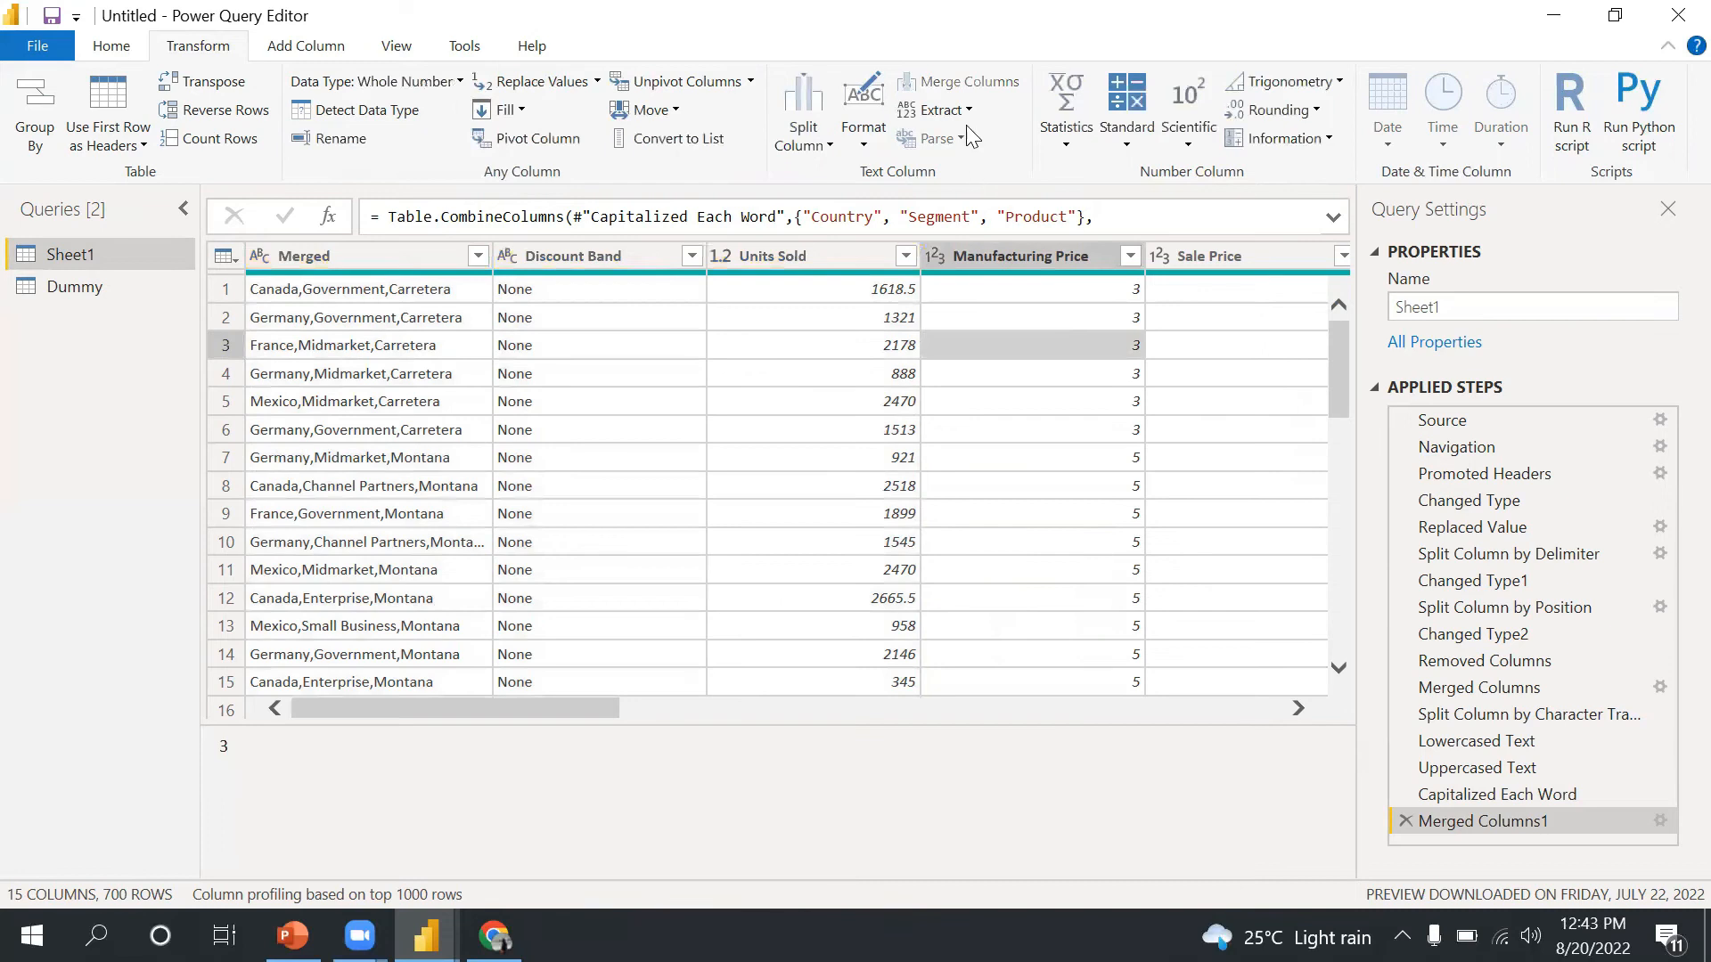
pyautogui.click(969, 111)
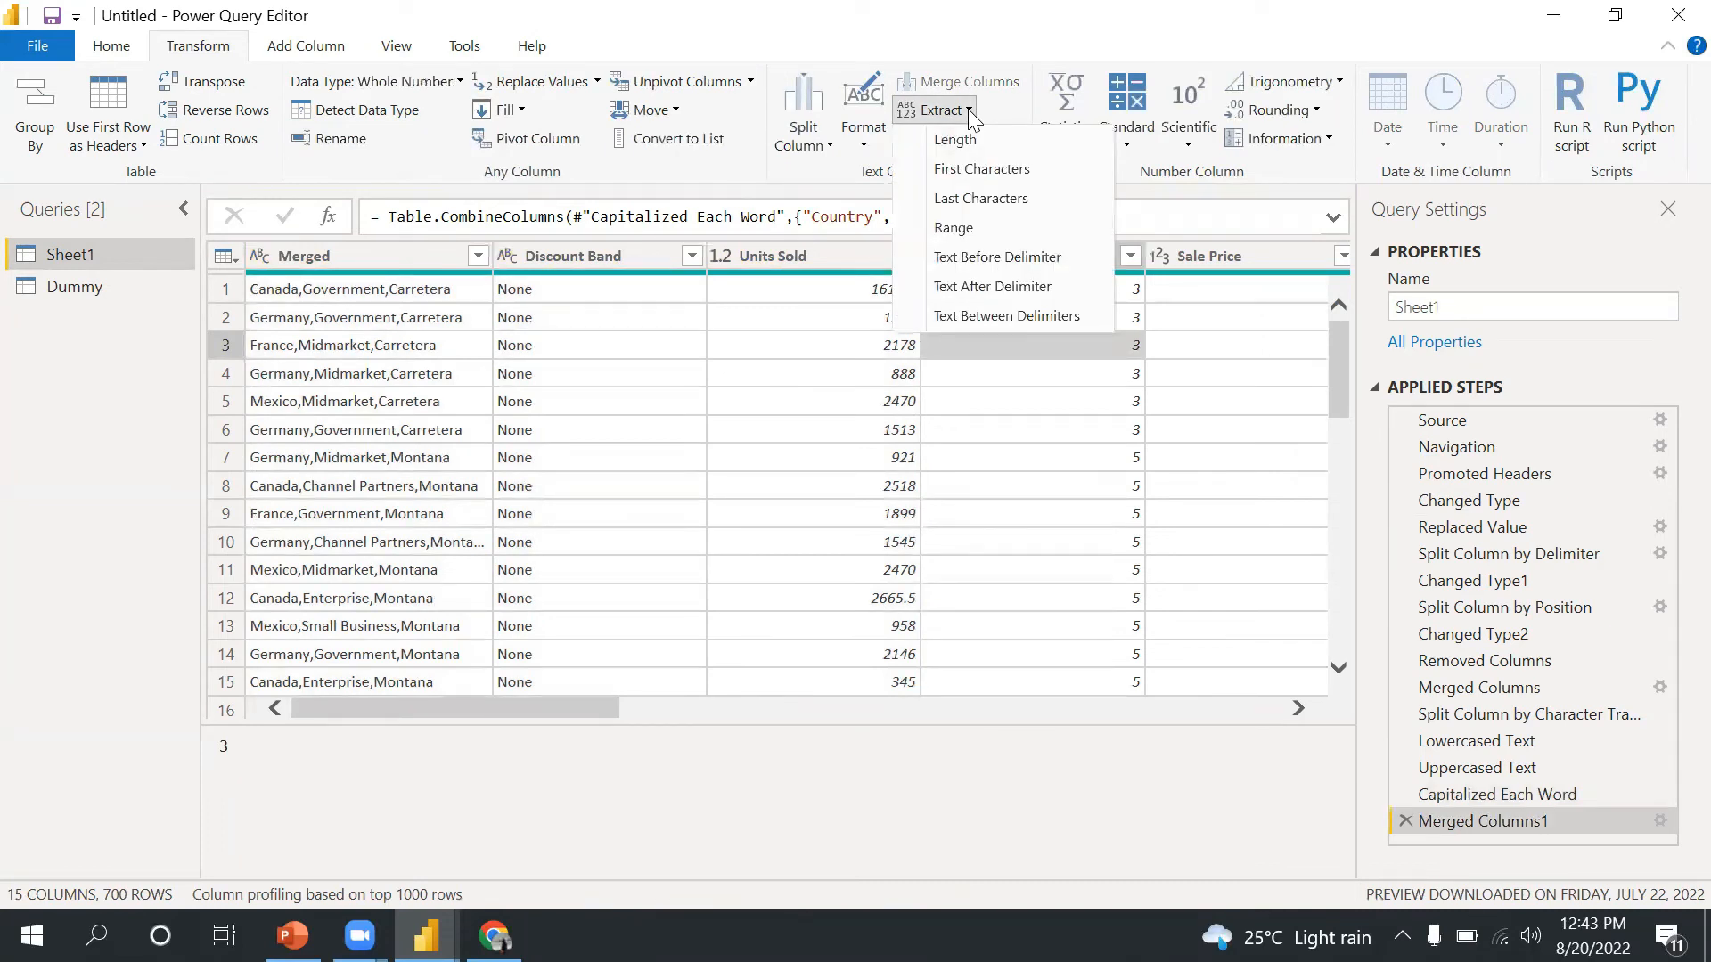
pyautogui.click(1407, 824)
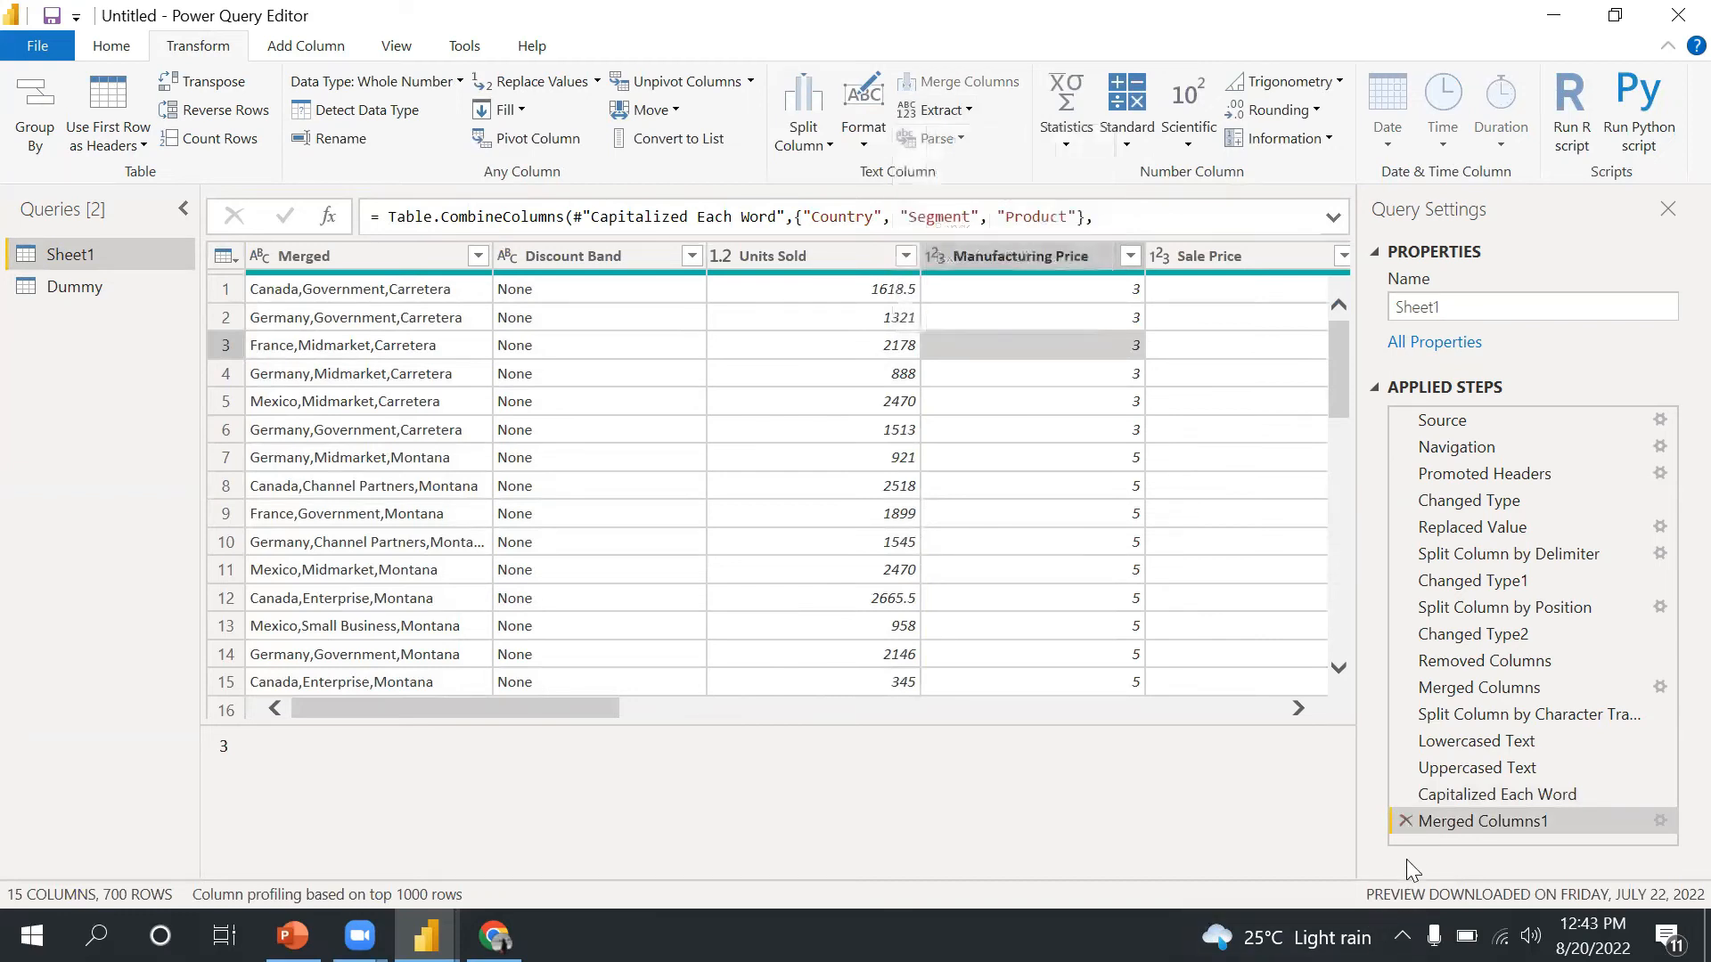
pyautogui.click(1406, 821)
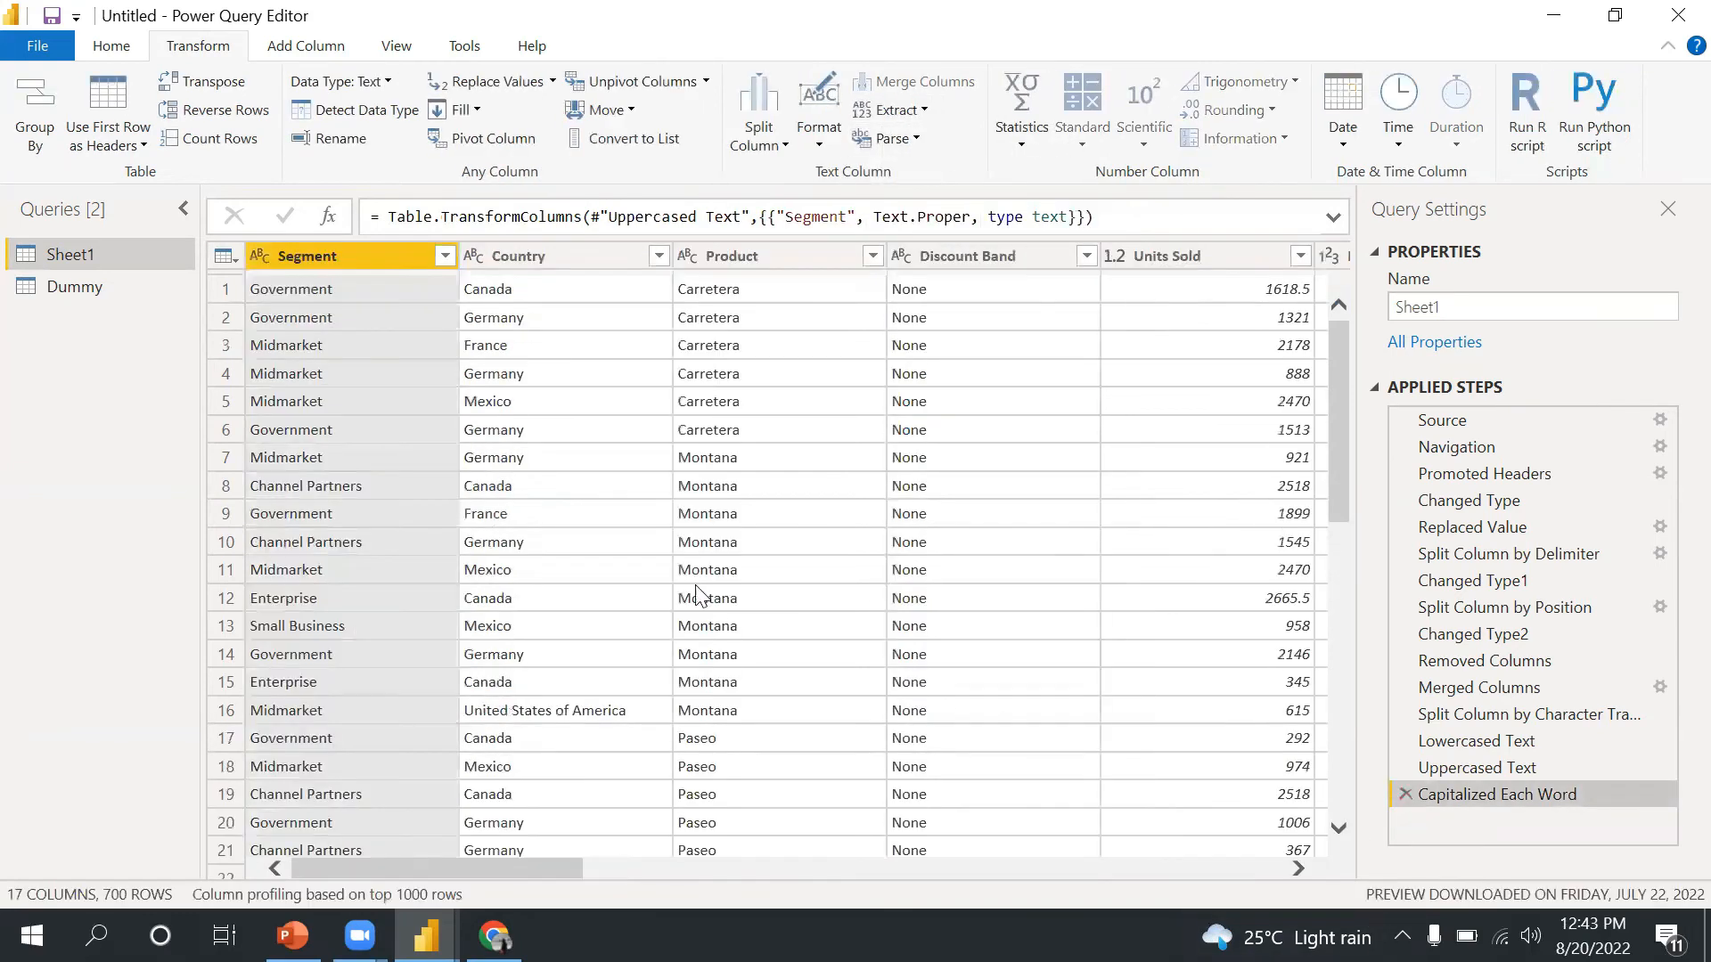
# - Remove all columns other than Segment, then duplicate the Segment column
pyautogui.rightClick(387, 256)
pyautogui.click(479, 339)
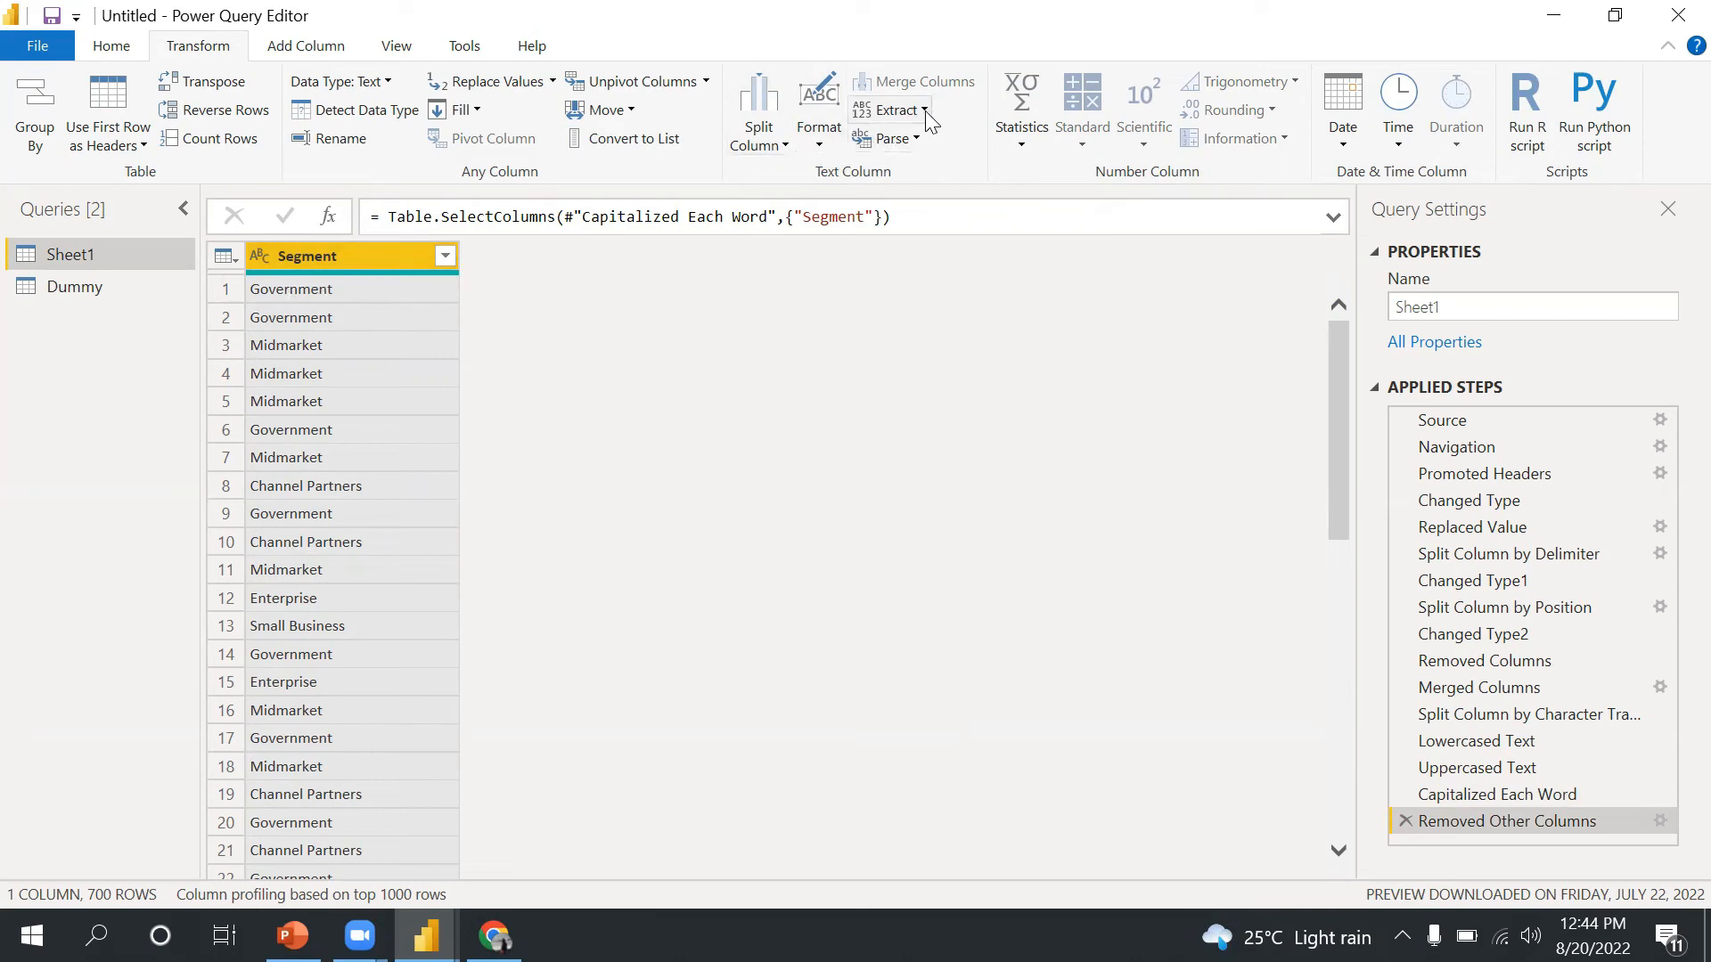
pyautogui.rightClick(356, 257)
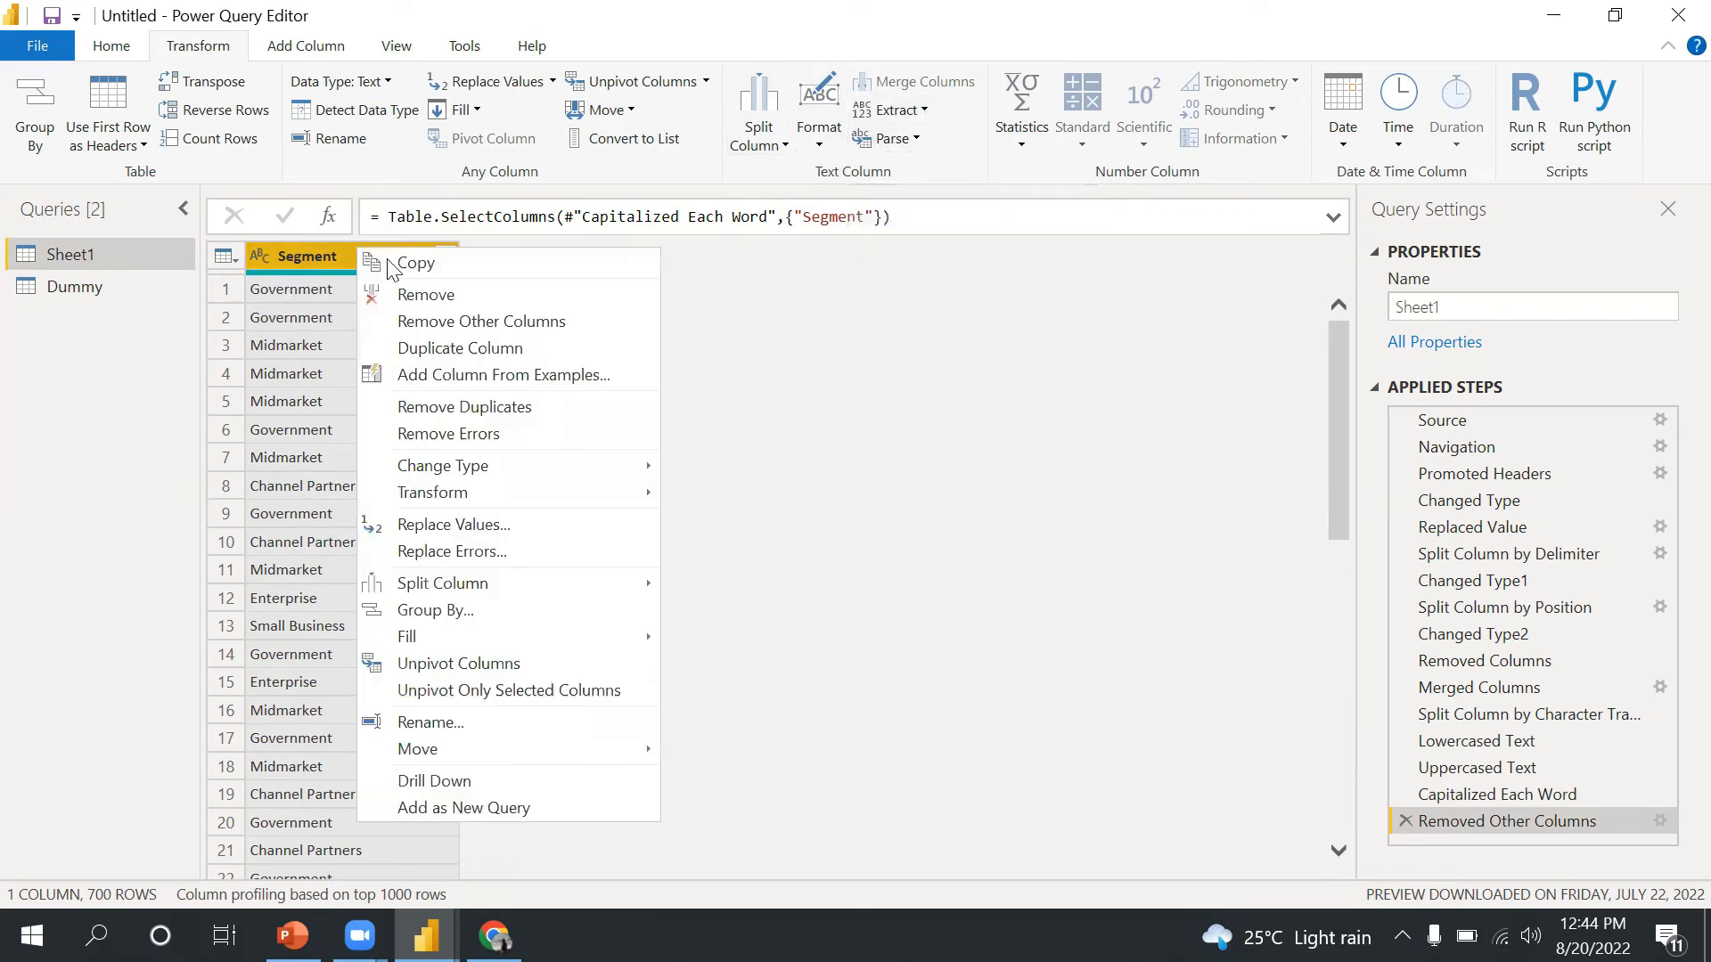
pyautogui.click(446, 349)
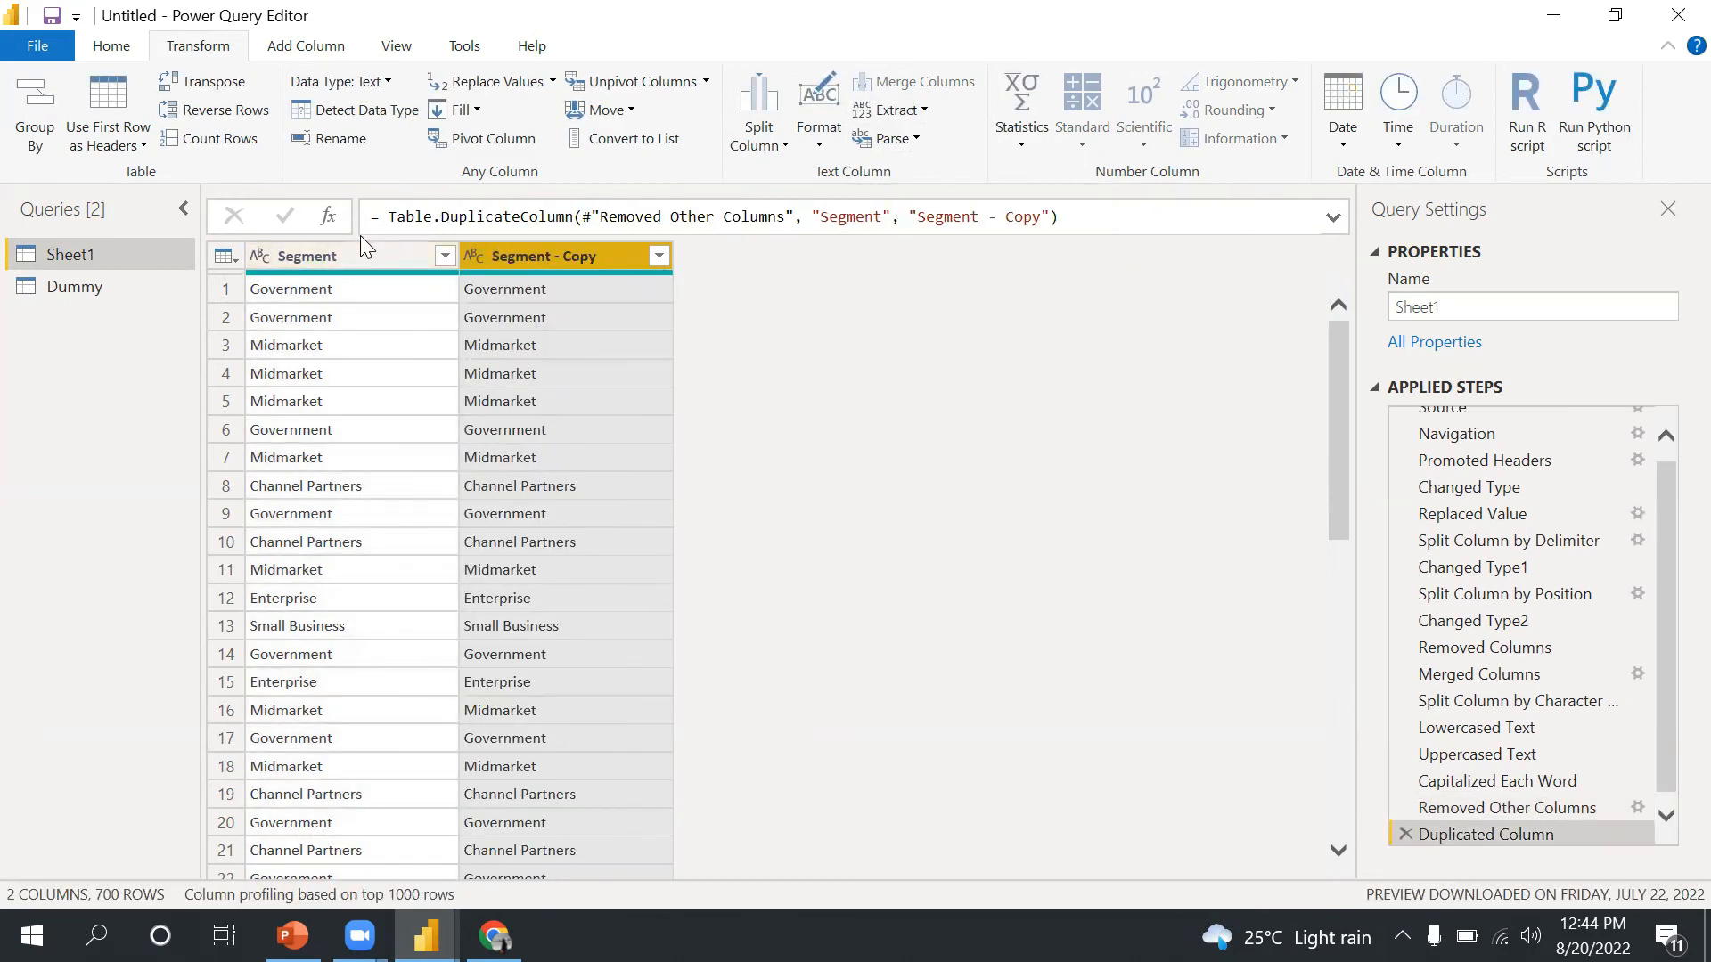
# - Extract the text length of the Segment - Copy column
pyautogui.click(922, 113)
pyautogui.click(931, 144)
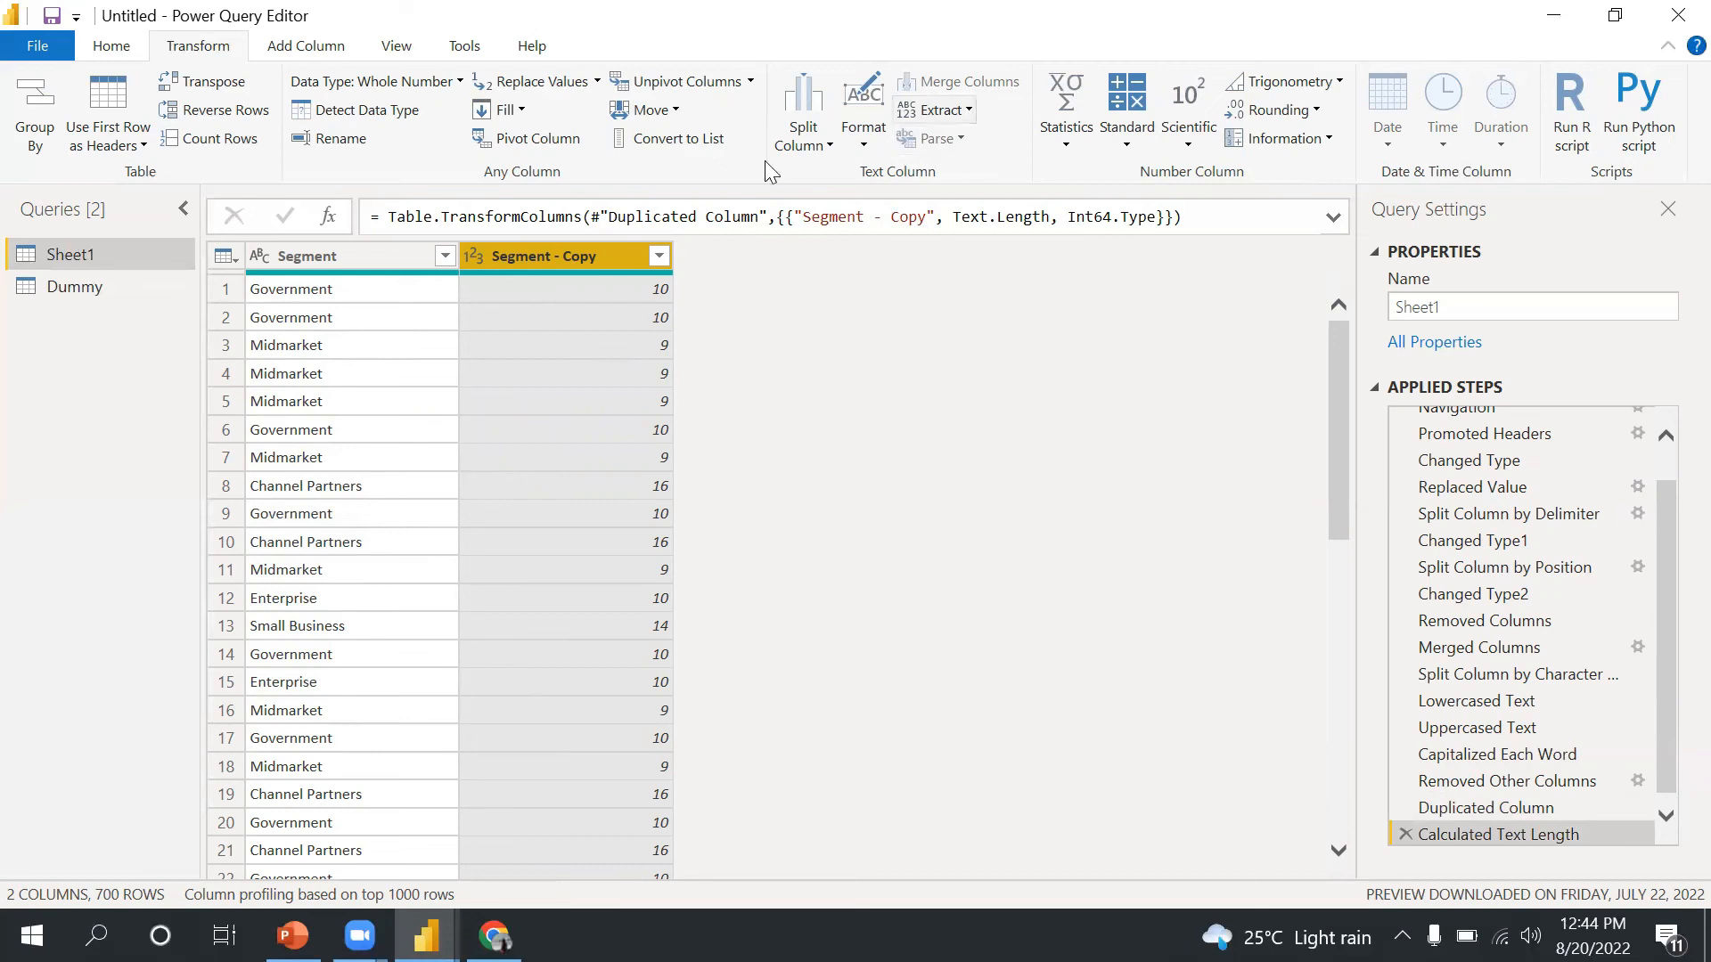
# - Extract the first 2 characters of the Segment column
pyautogui.click(966, 112)
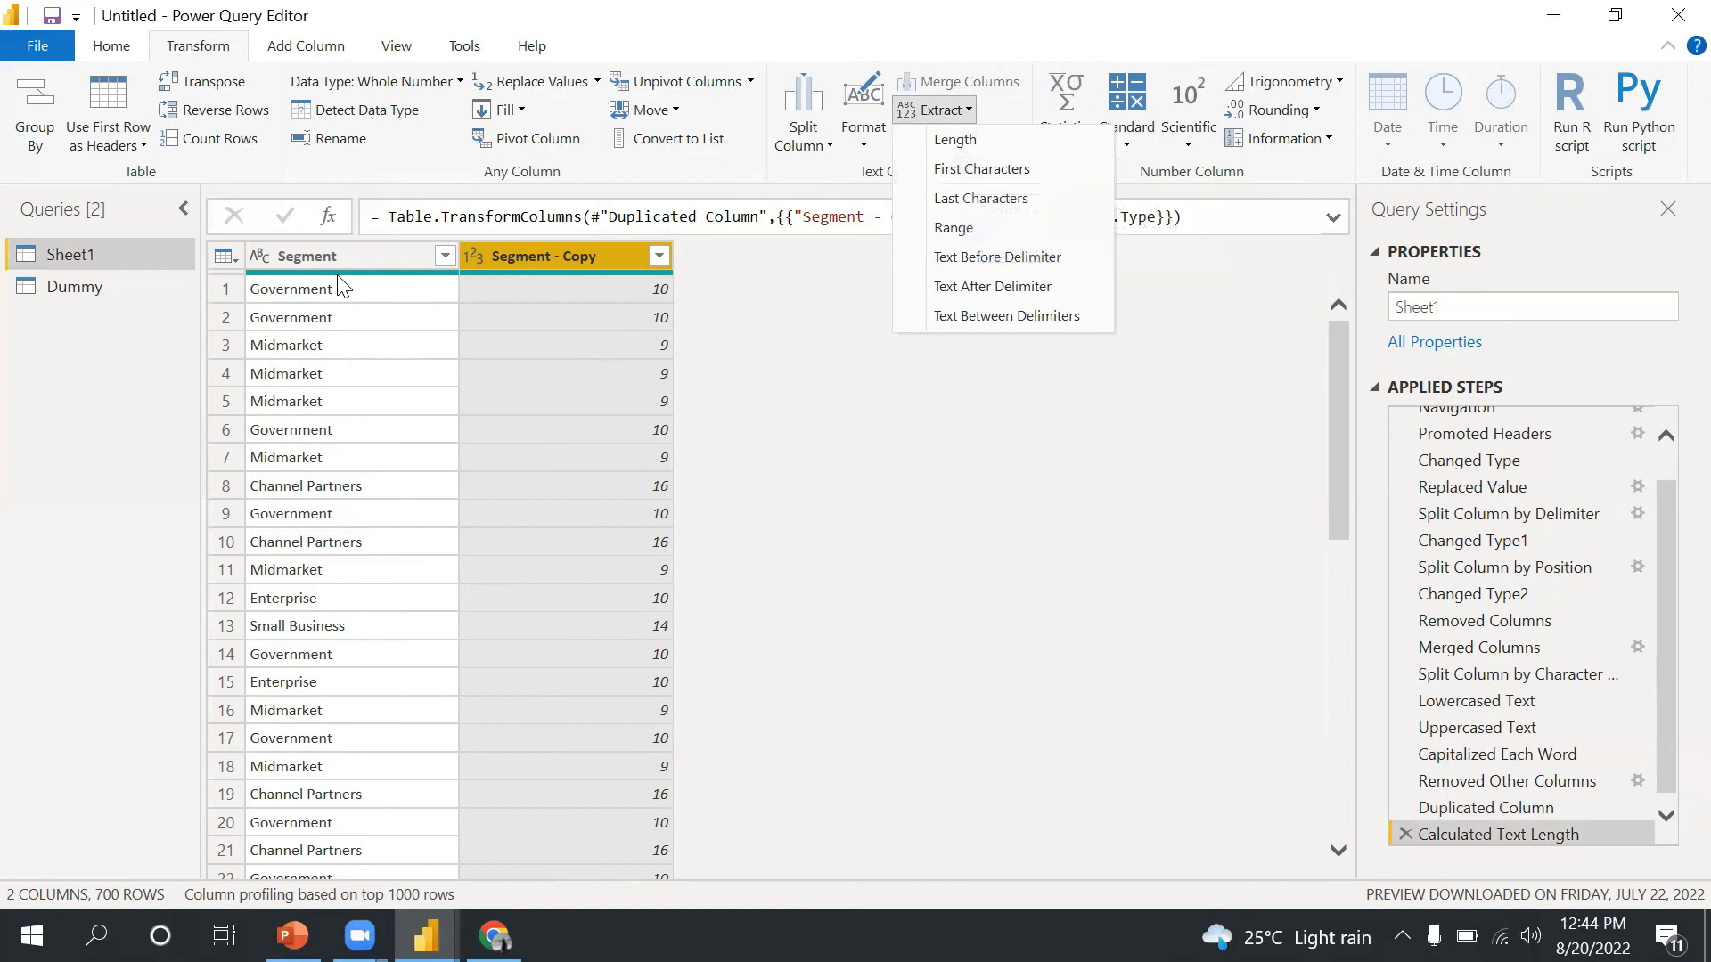
pyautogui.click(392, 260)
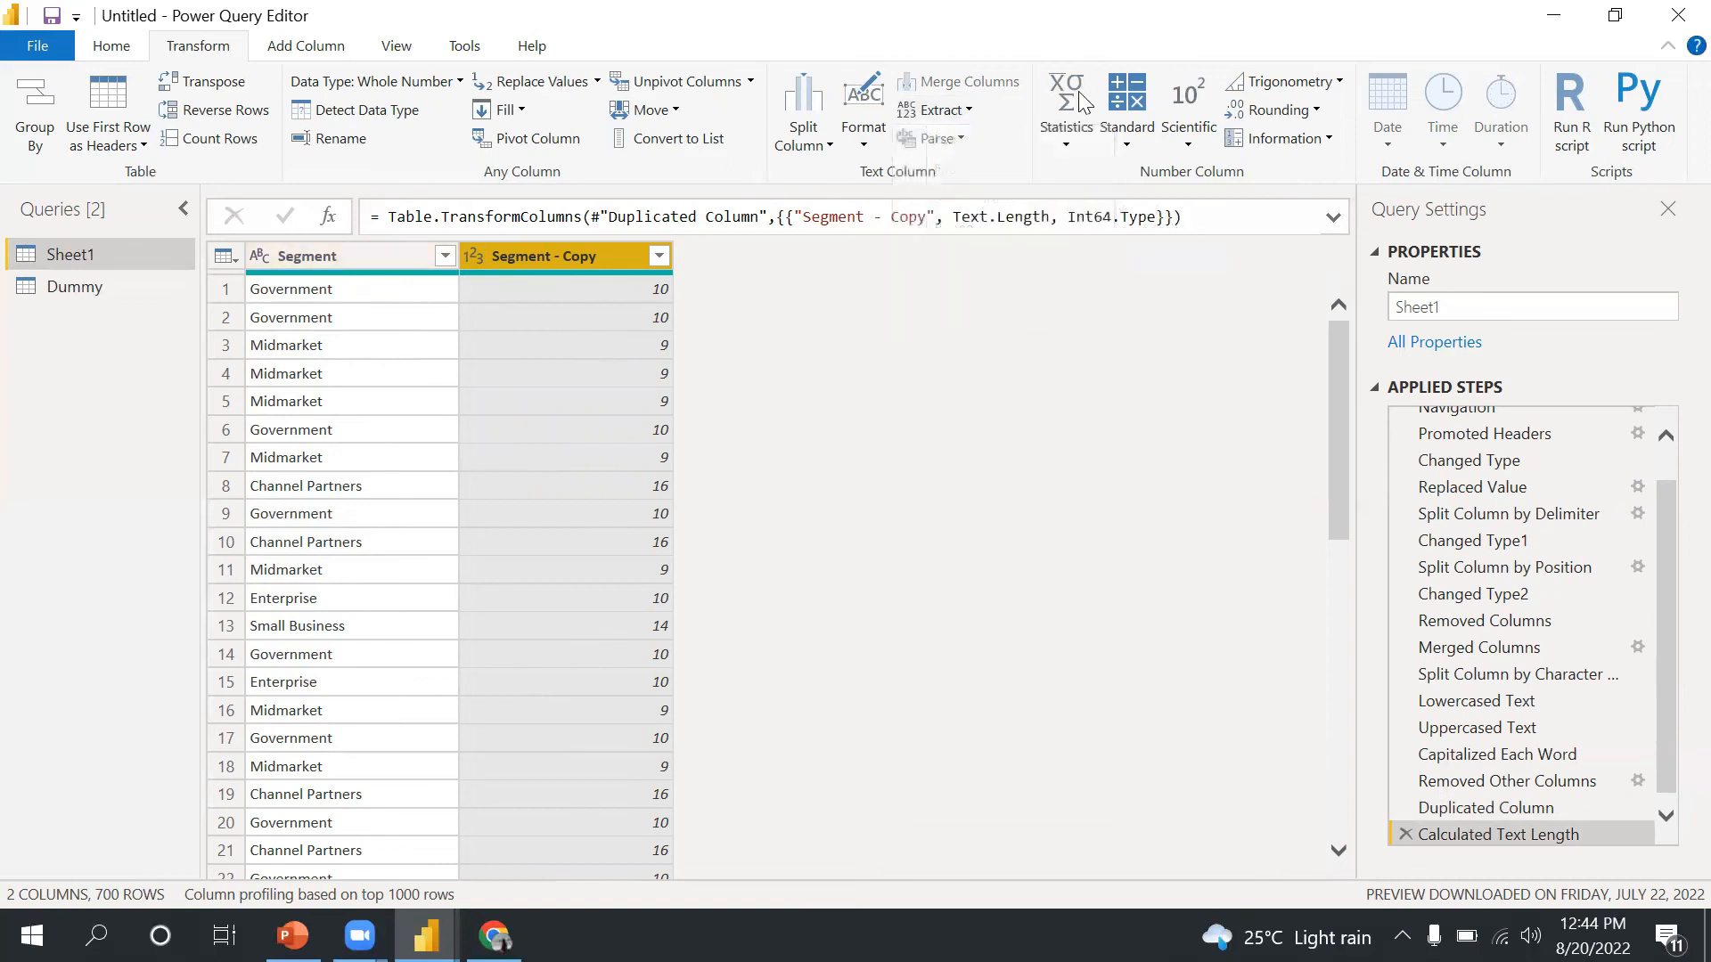
pyautogui.click(414, 263)
pyautogui.click(923, 112)
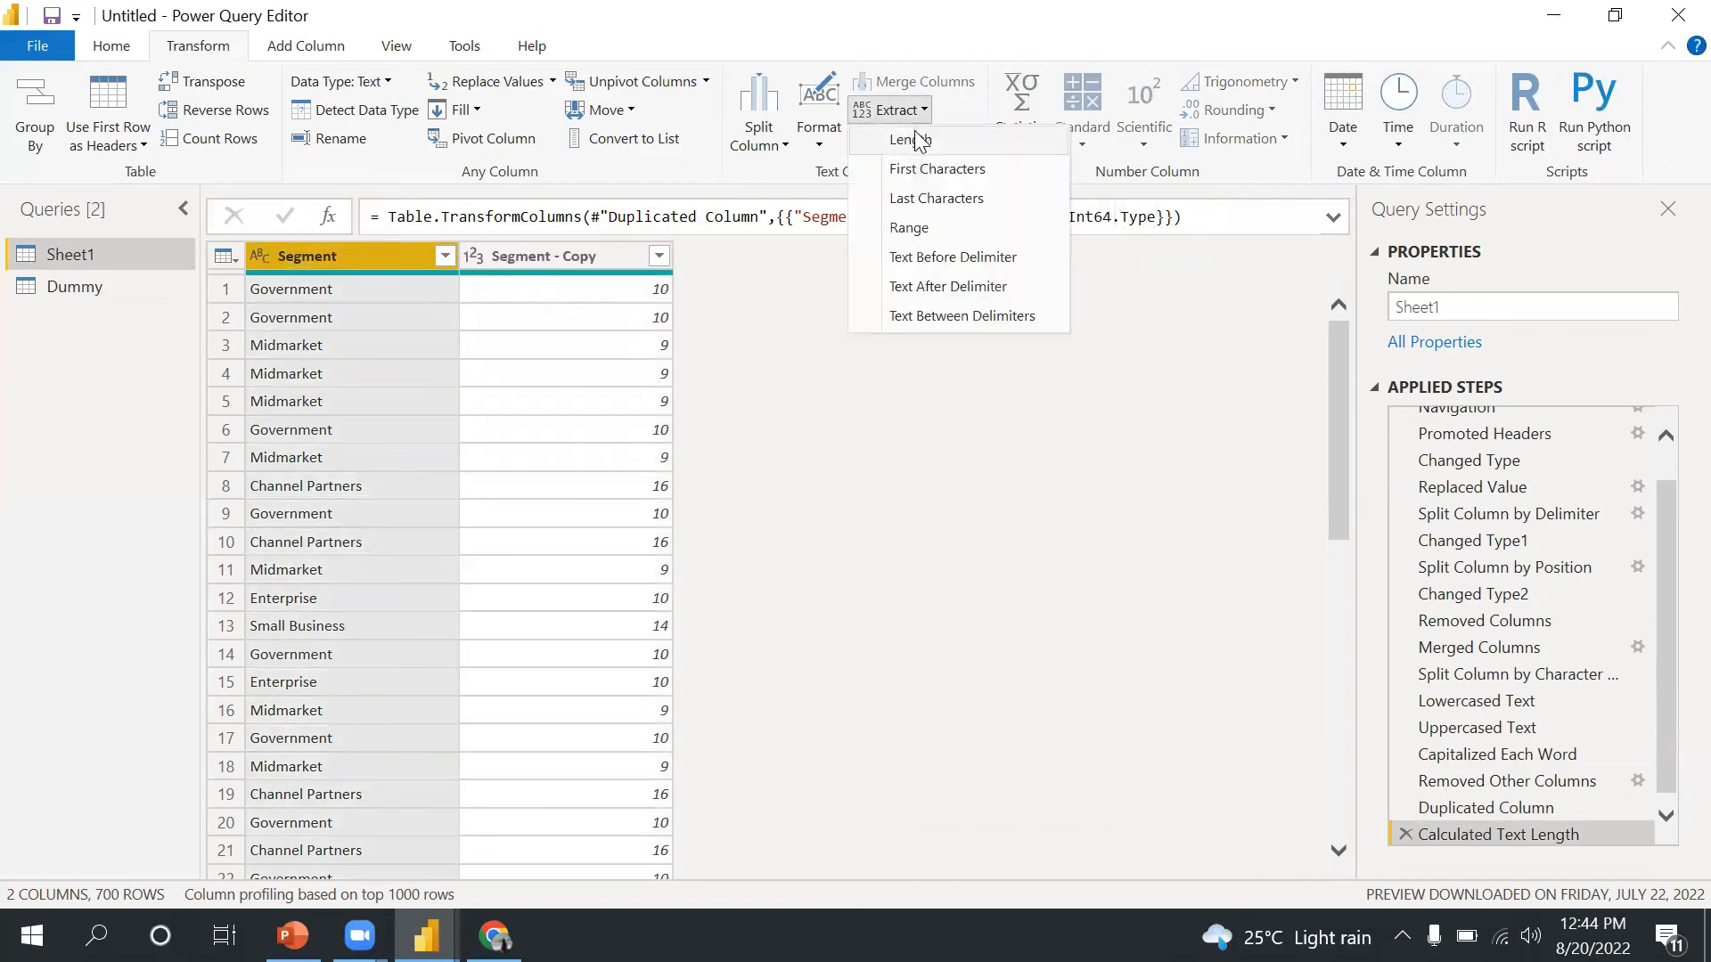
pyautogui.click(923, 169)
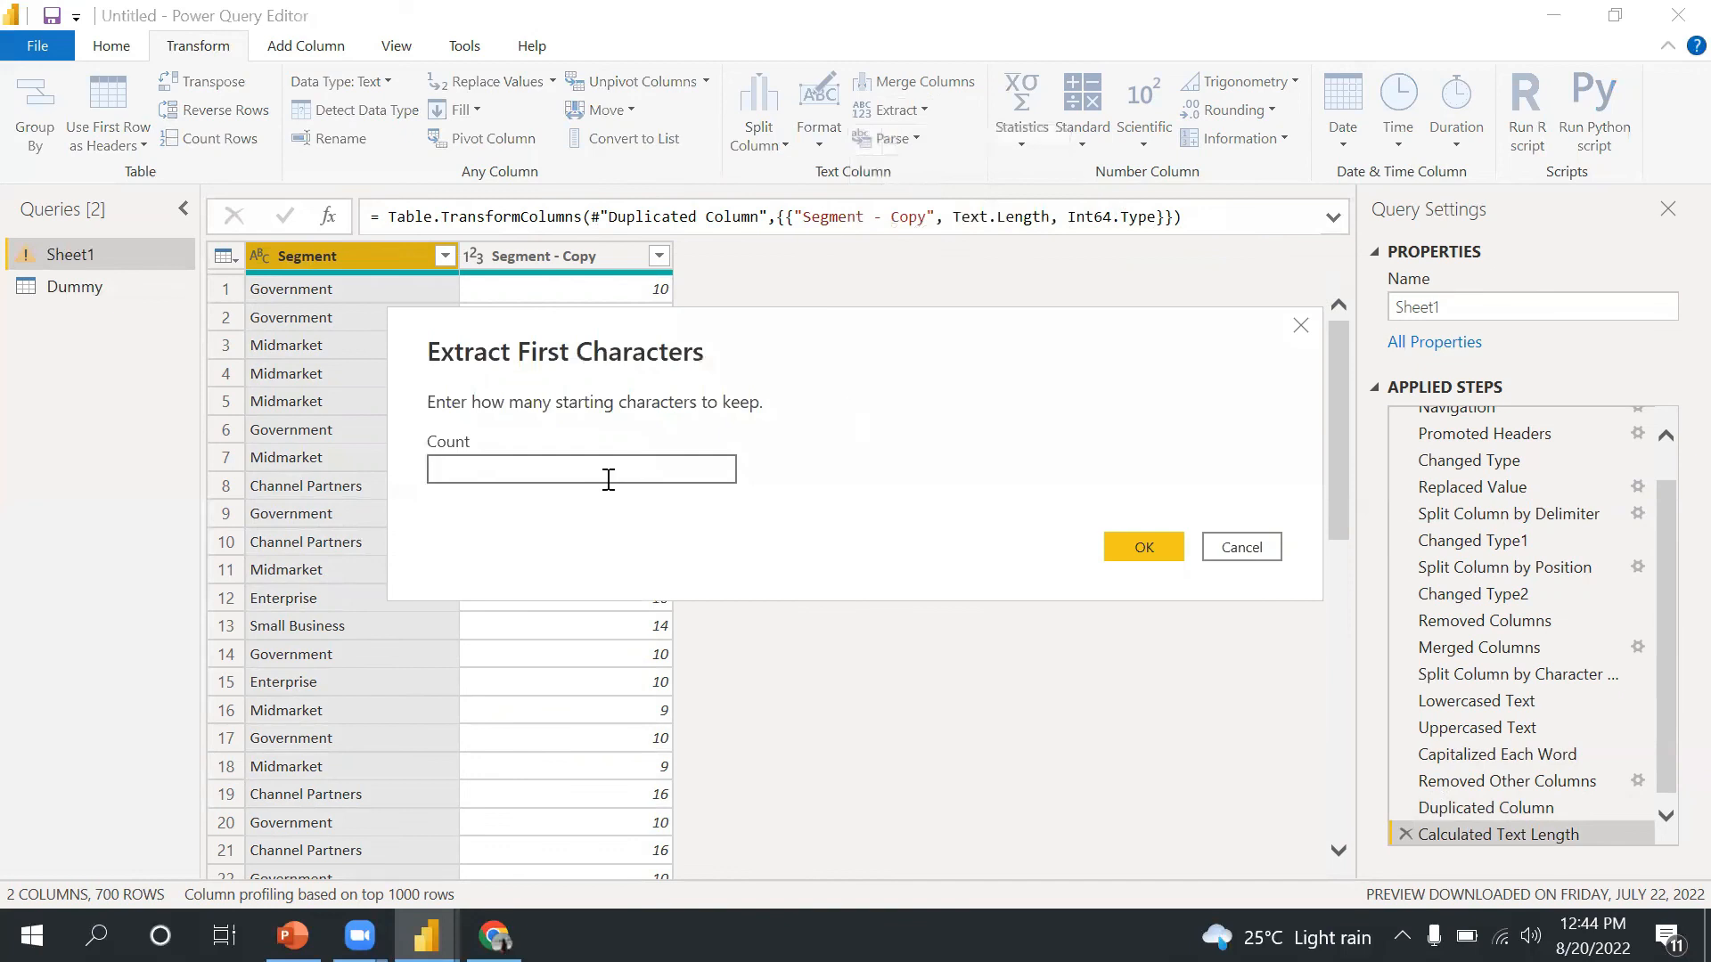
pyautogui.write('2')
pyautogui.click(1144, 546)
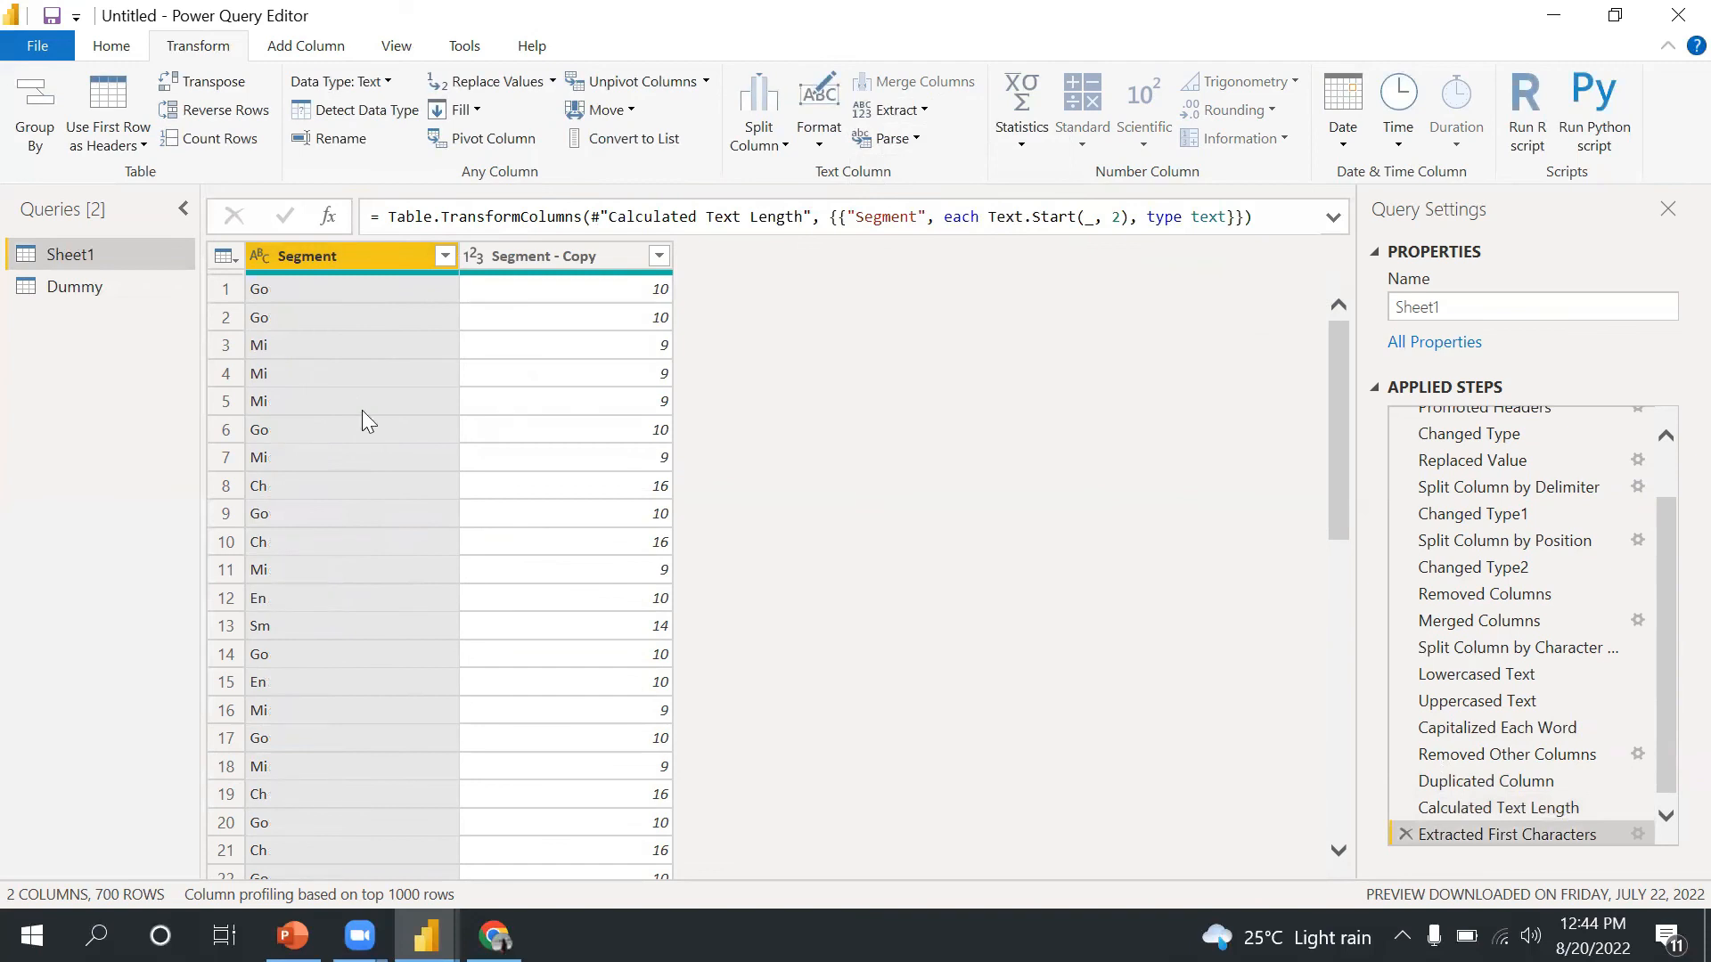
pyautogui.click(924, 110)
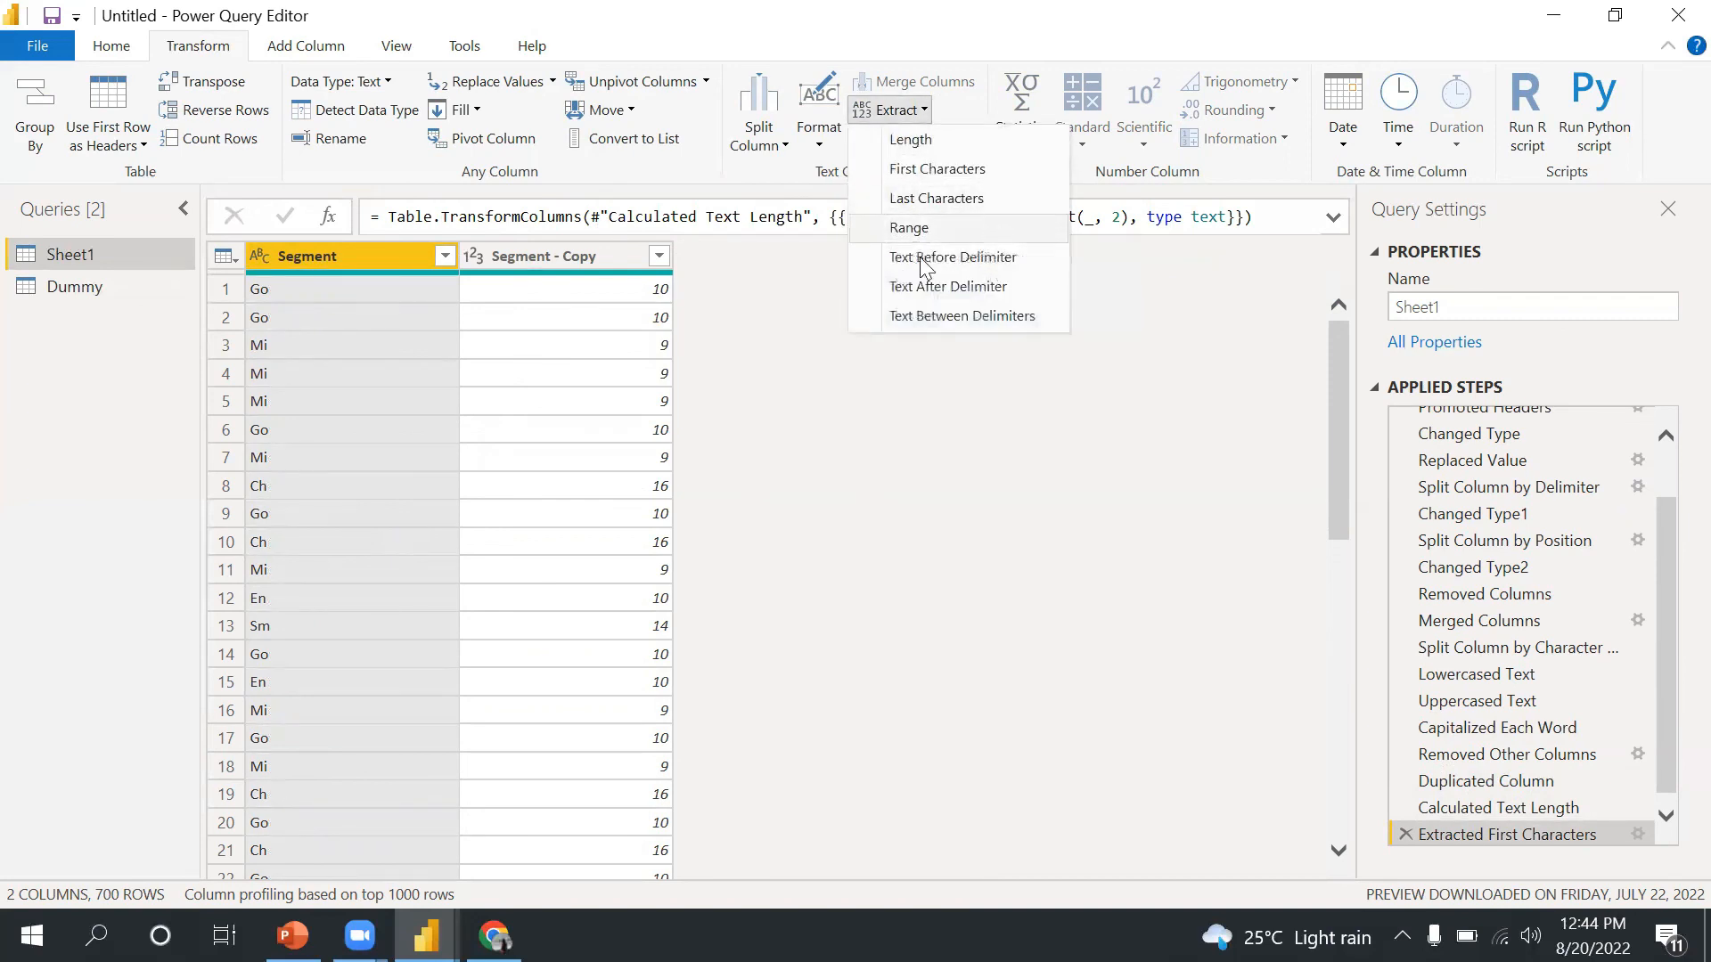
pyautogui.click(838, 435)
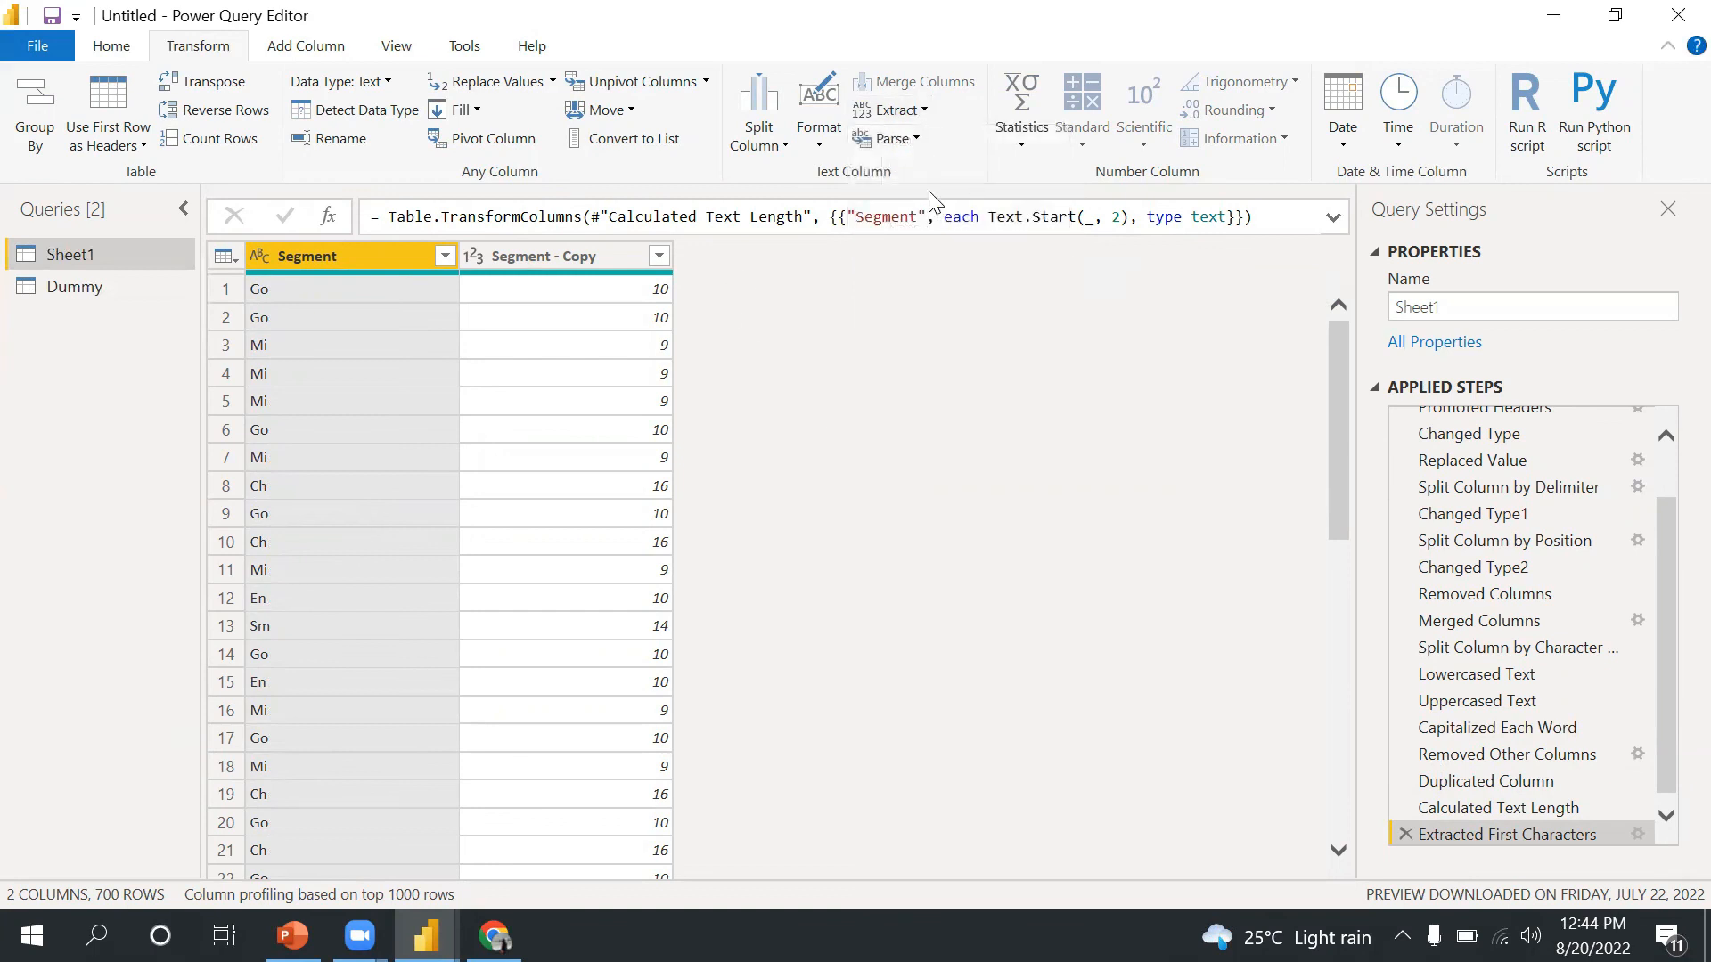
pyautogui.click(916, 141)
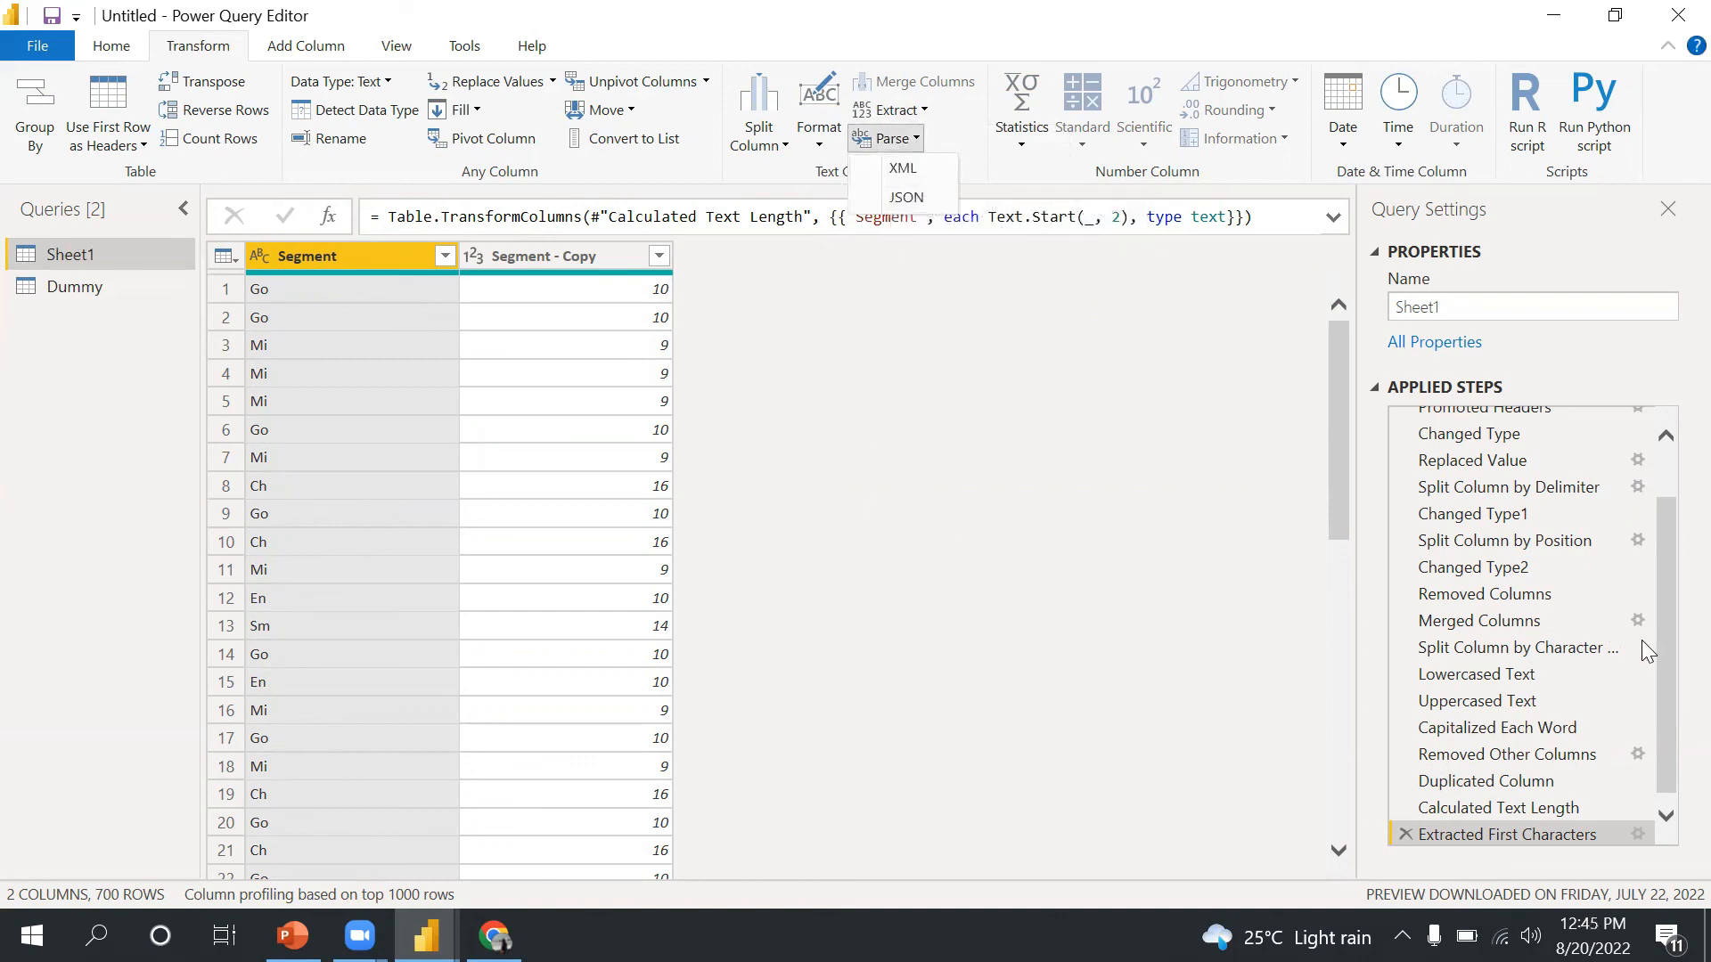
# - Delete the extract, duplicate and remove-other-columns steps from the applied steps
pyautogui.click(1669, 629)
pyautogui.moveTo(1668, 538); pyautogui.dragTo(1635, 791)
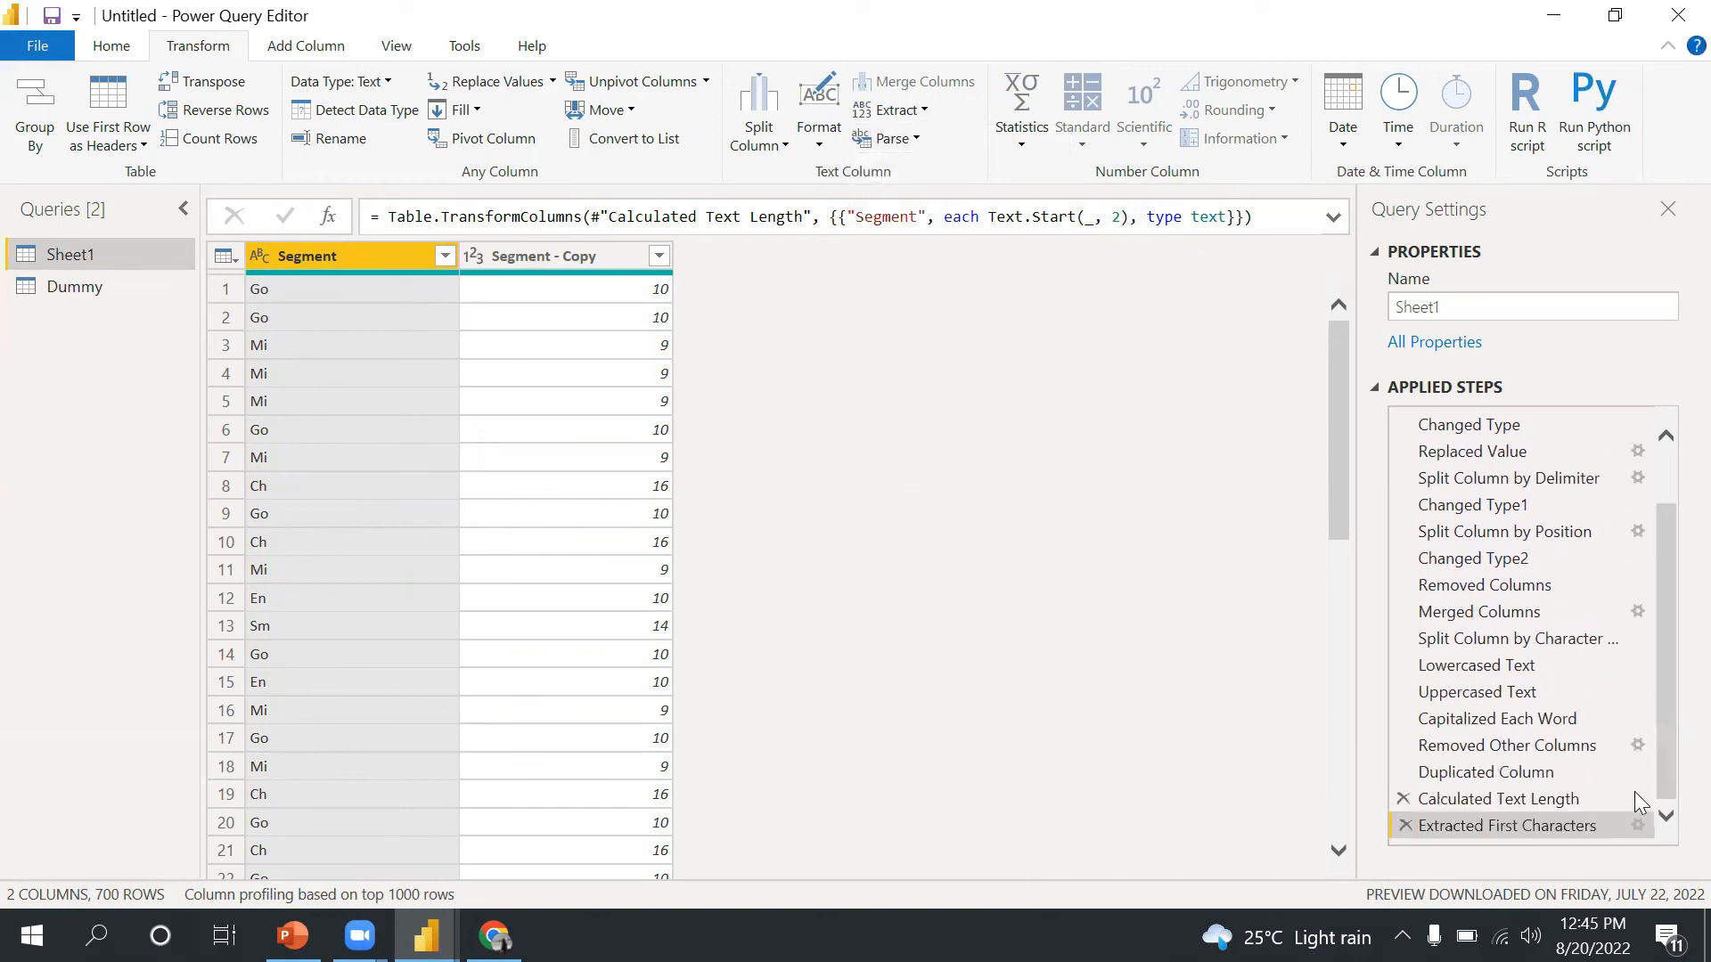
pyautogui.click(1410, 822)
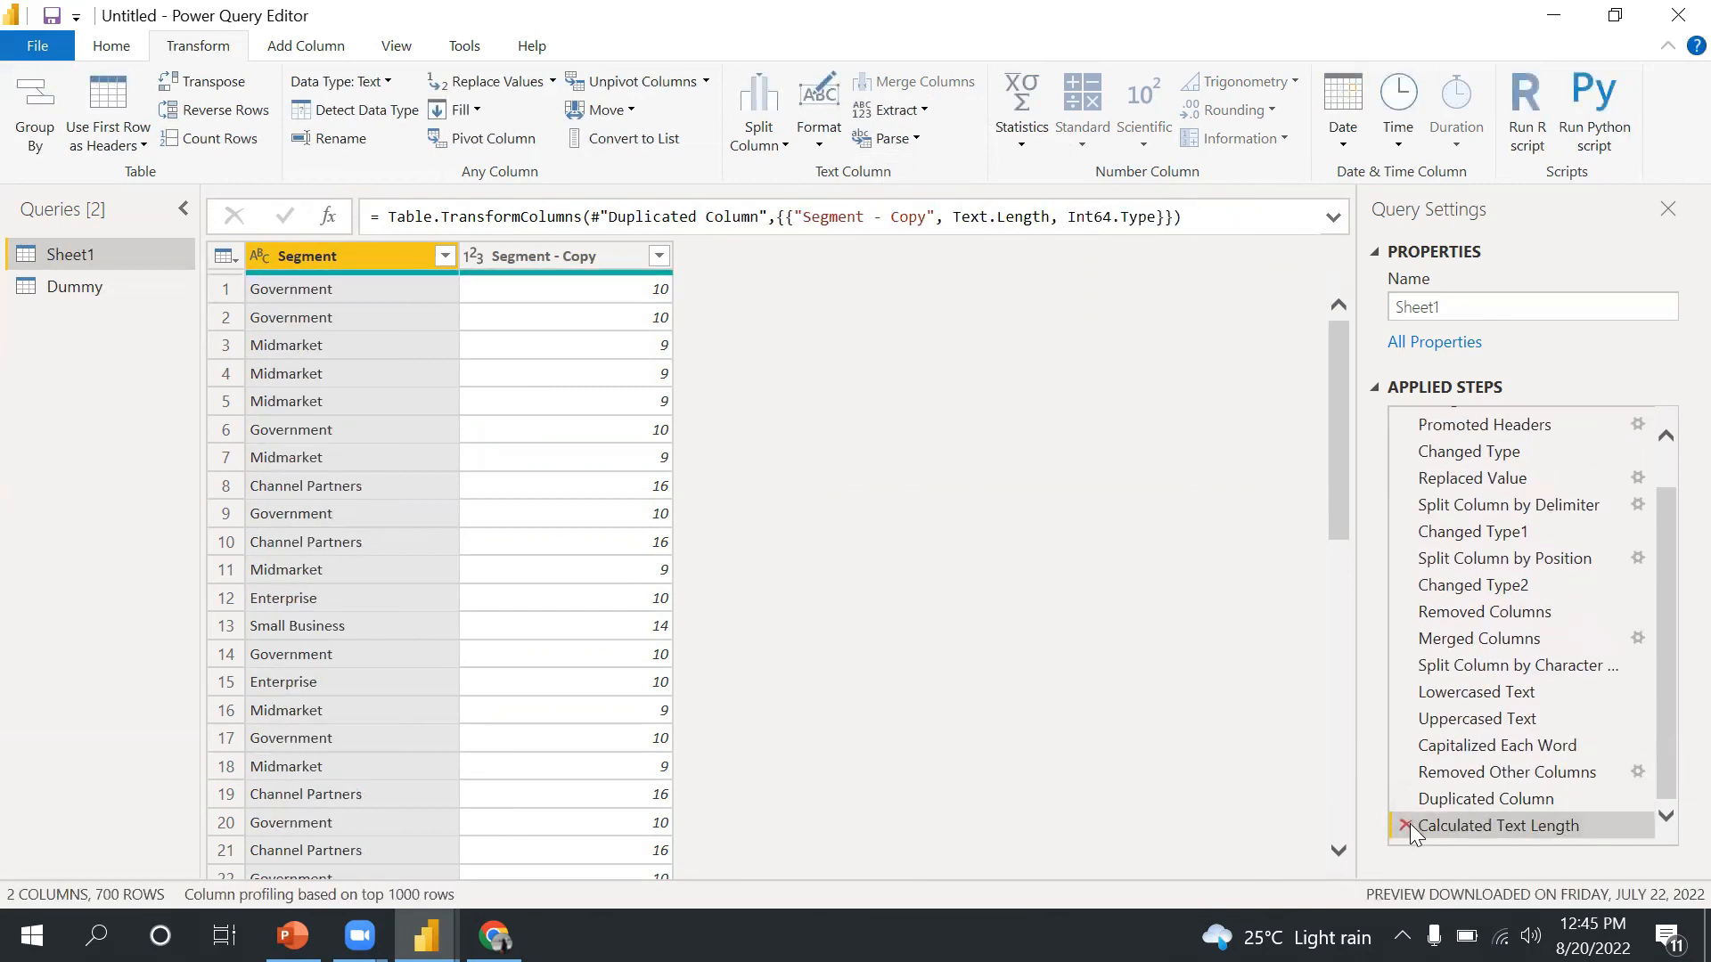
pyautogui.click(1410, 823)
pyautogui.click(1410, 823)
pyautogui.click(1410, 823)
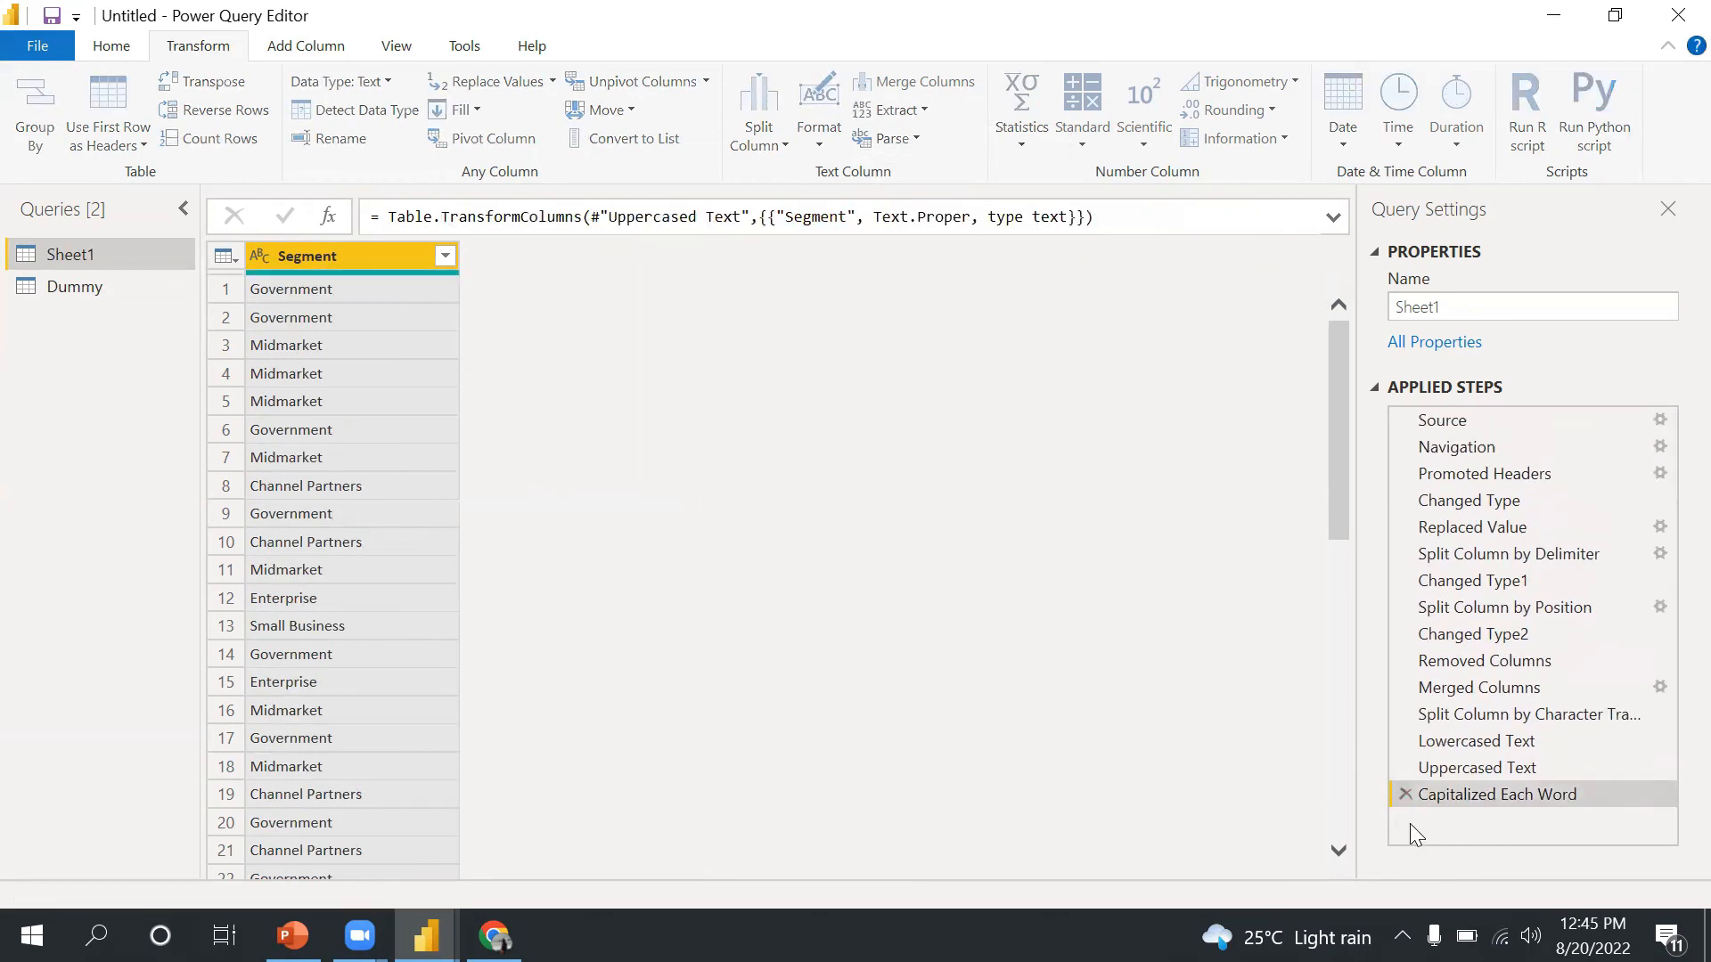
# - Delete the Capitalized Each Word, Uppercased Text and Lowercased Text steps
pyautogui.click(1402, 793)
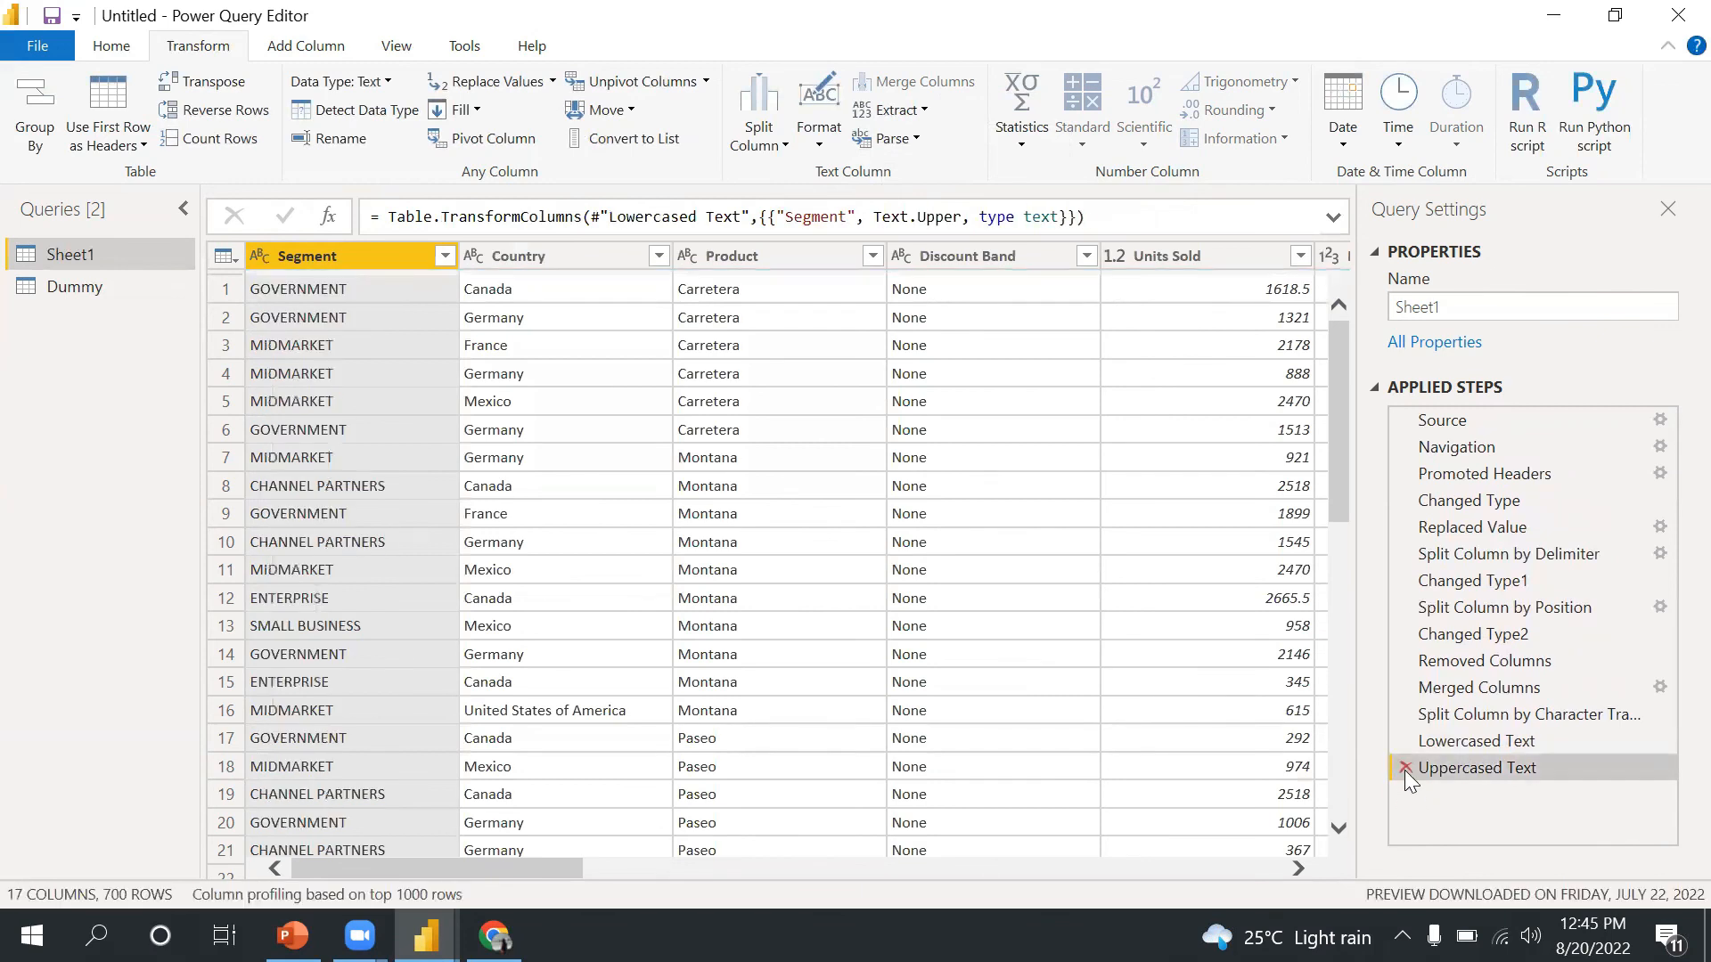
pyautogui.click(1405, 769)
pyautogui.click(1410, 733)
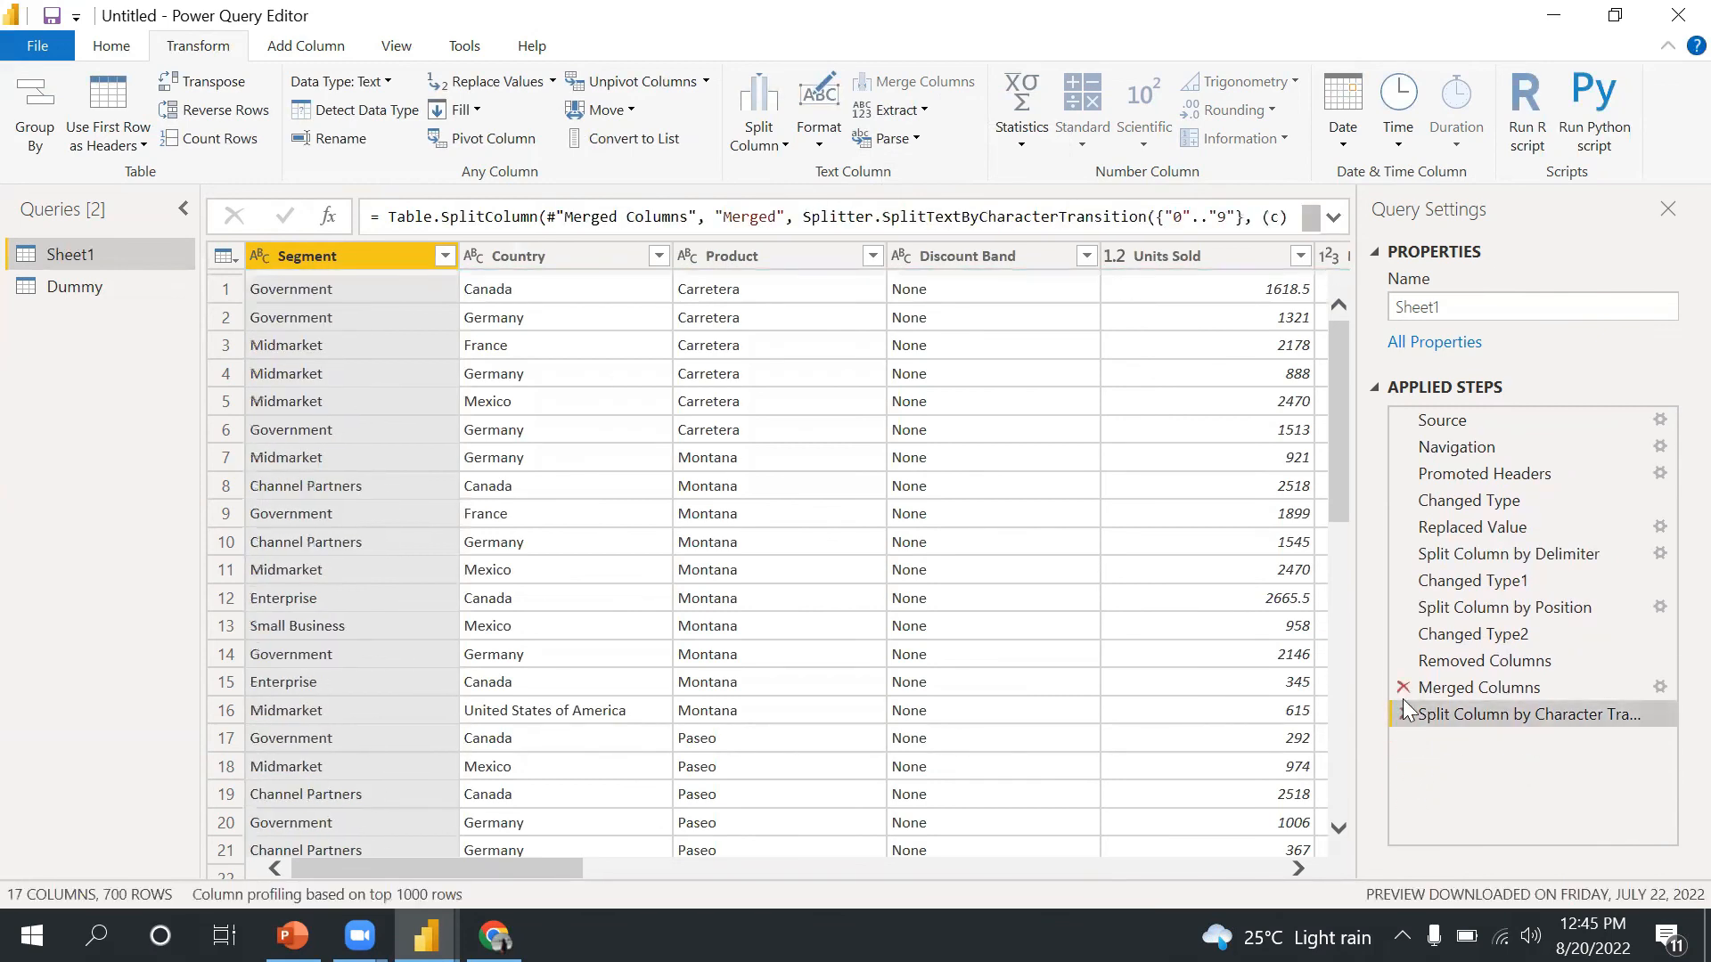
# - Delete the Merged Columns step and the Split Column by Character Transition step
pyautogui.click(1403, 688)
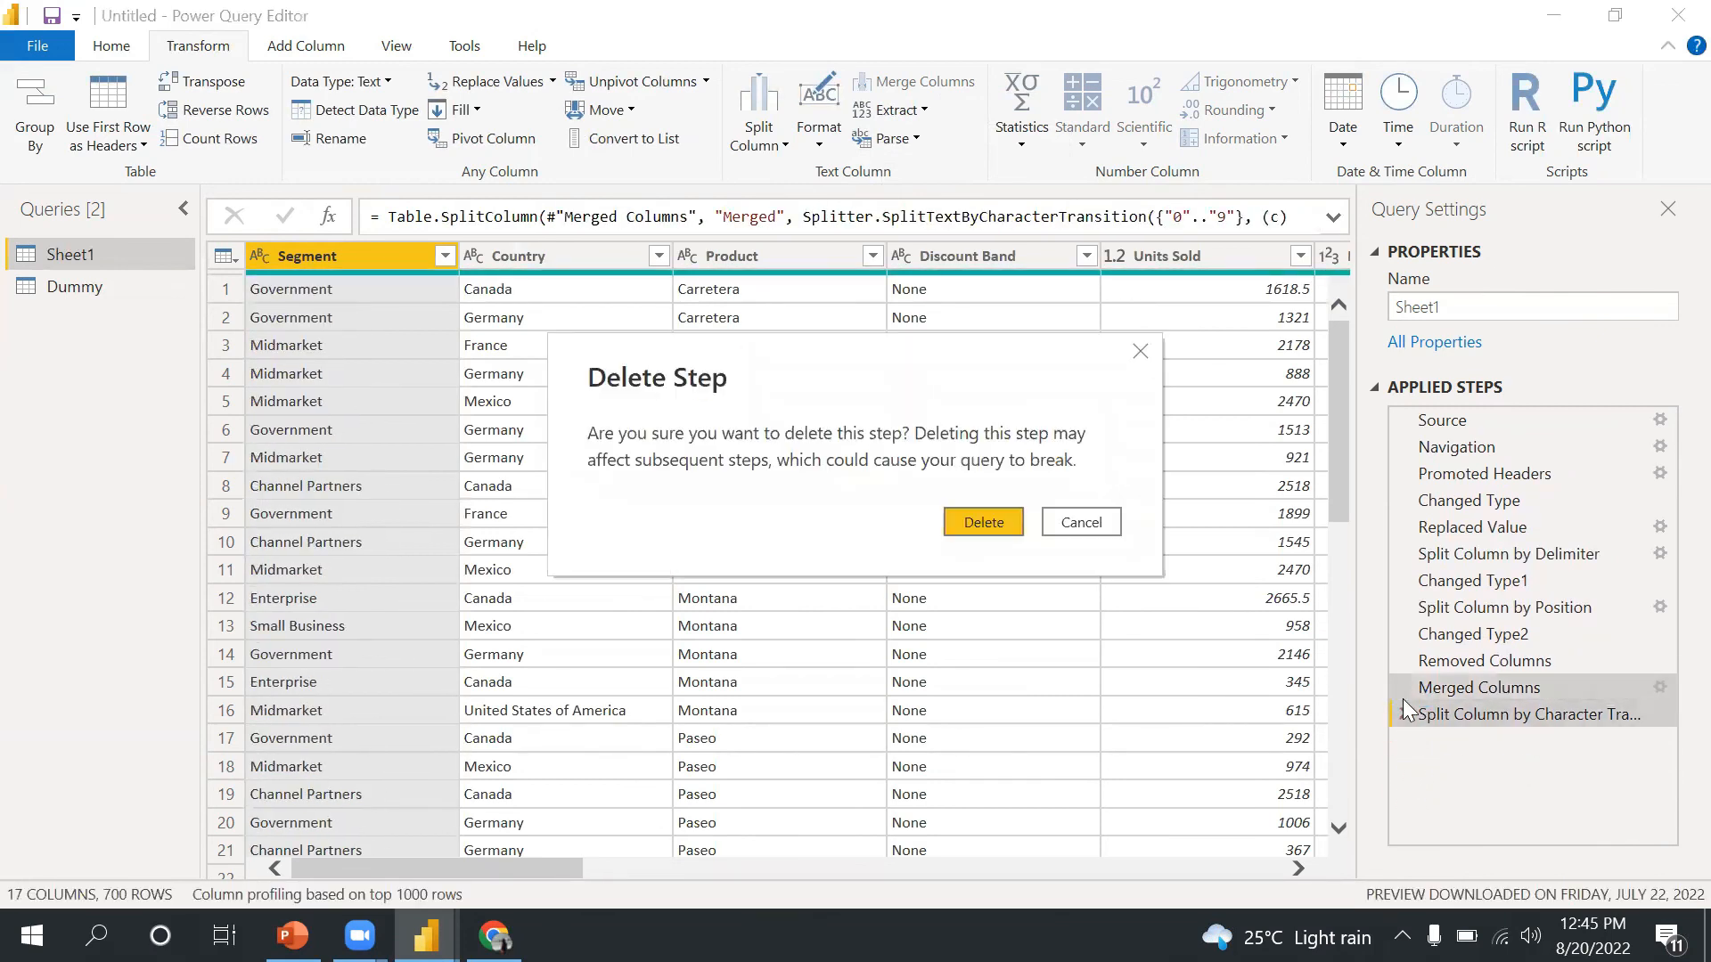
pyautogui.click(988, 517)
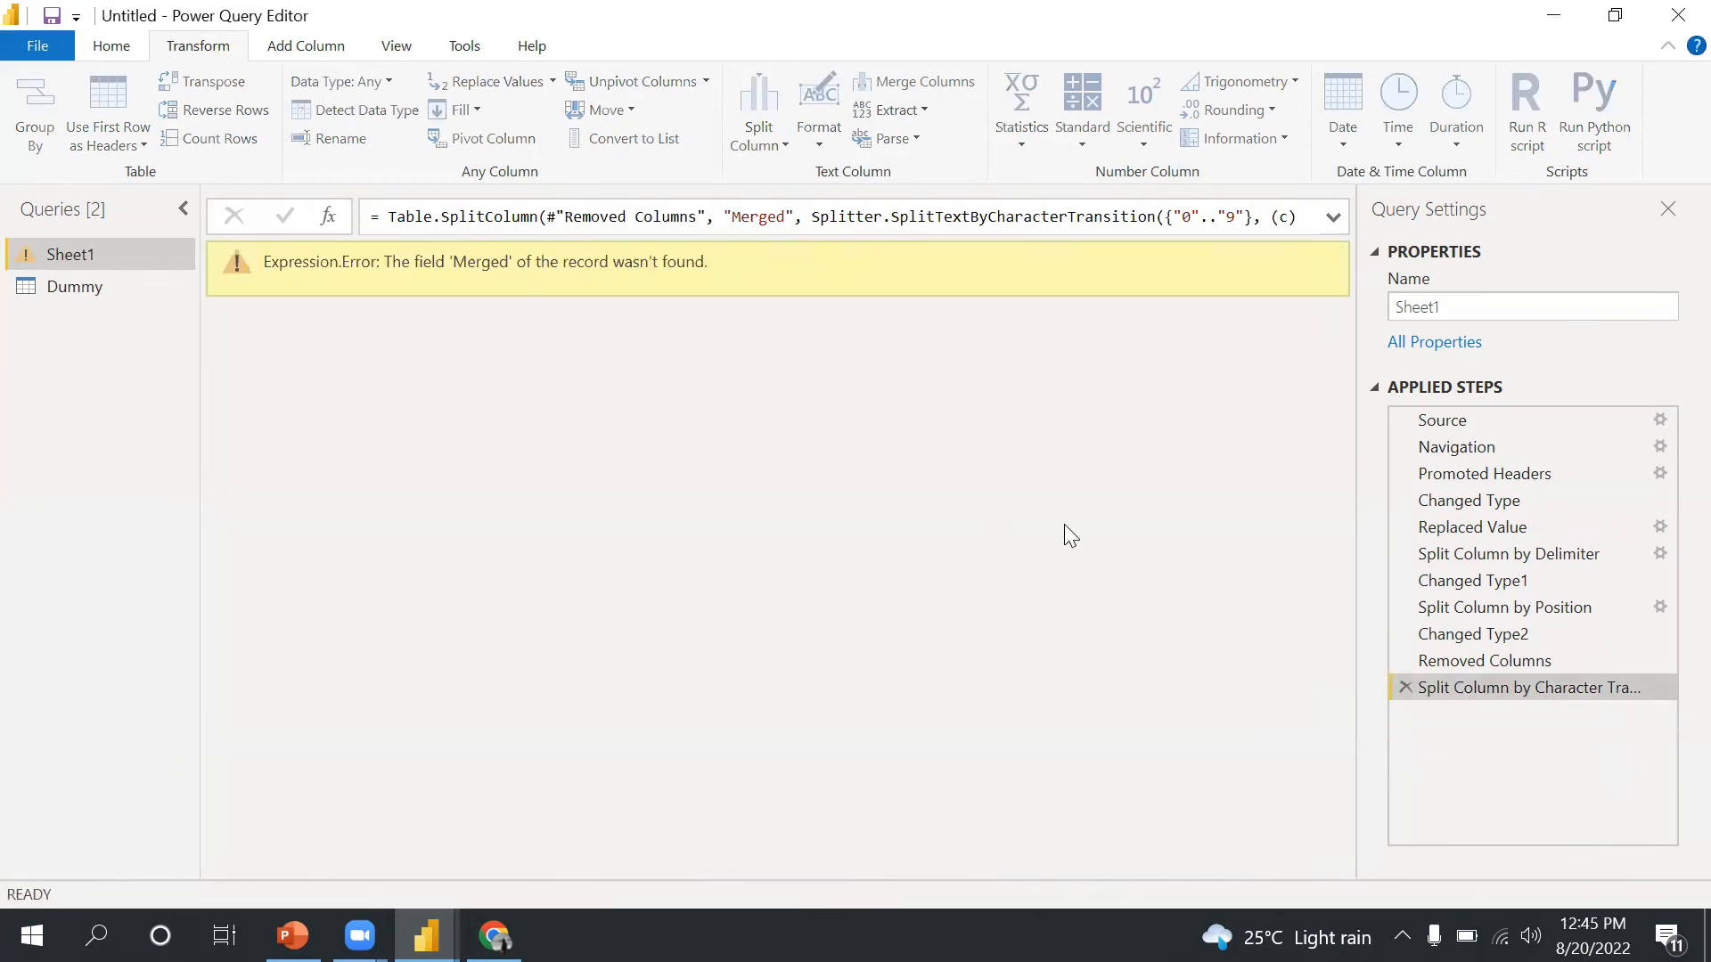
pyautogui.click(1407, 696)
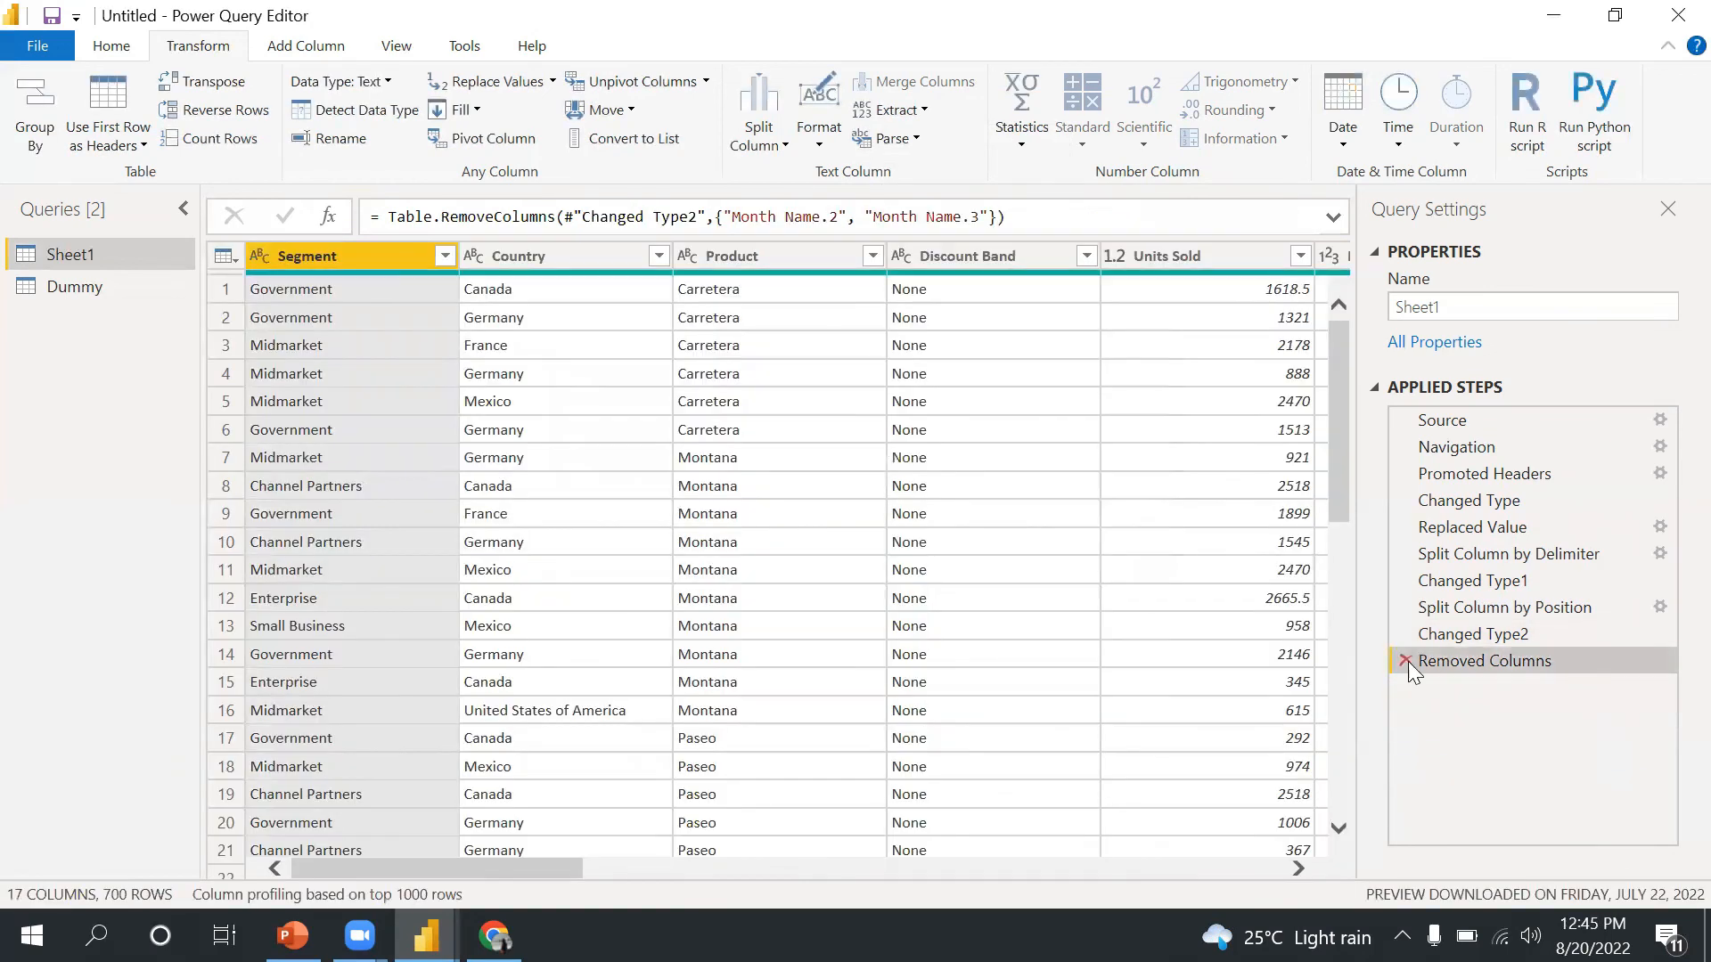